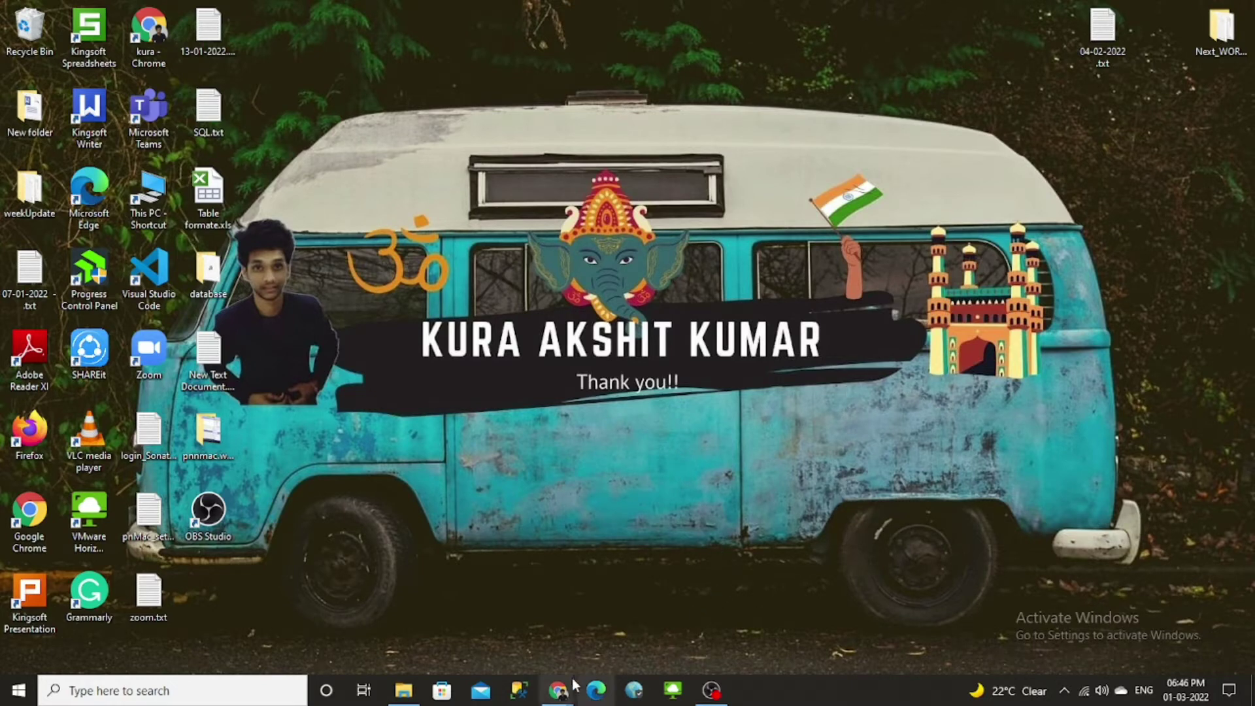
Step: Open a blank Chrome Incognito window from the Windows desktop
{"action": "key", "text": "alt+Tab"}
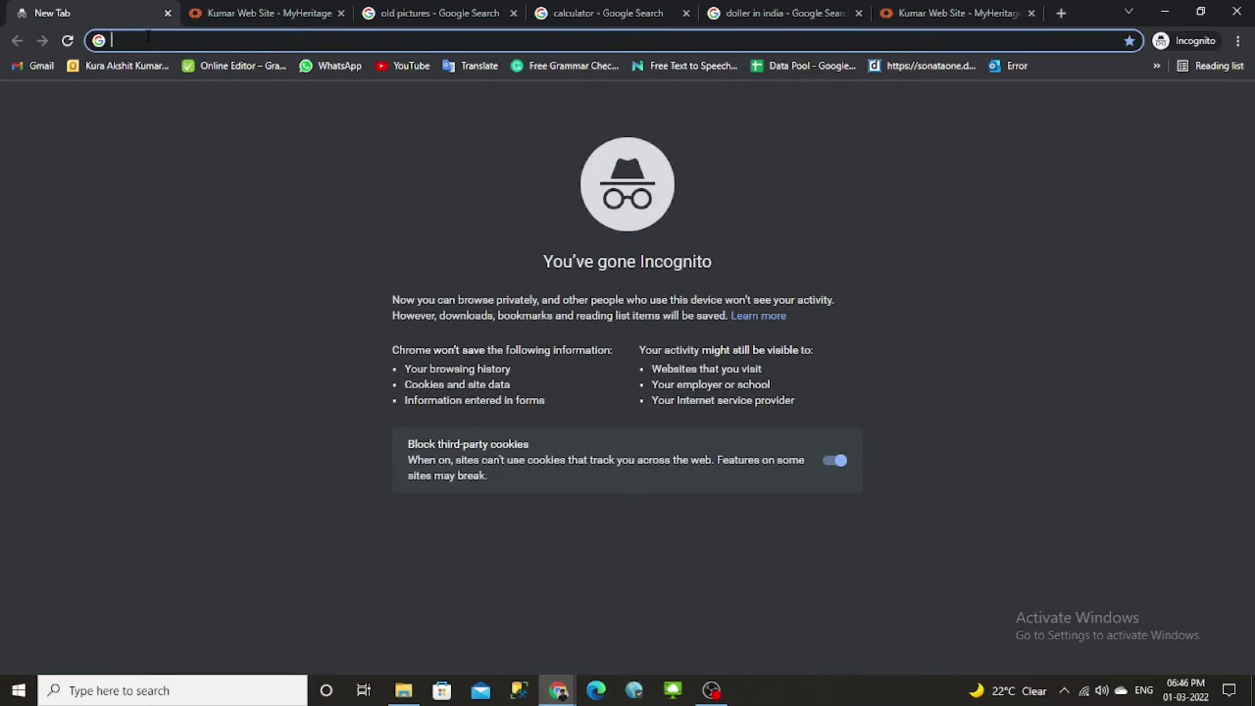
Step: Search for myheritage, open the family site's four-item Photos page, then switch to the 'old pictures' tab
{"action": "type", "text": "myher"}
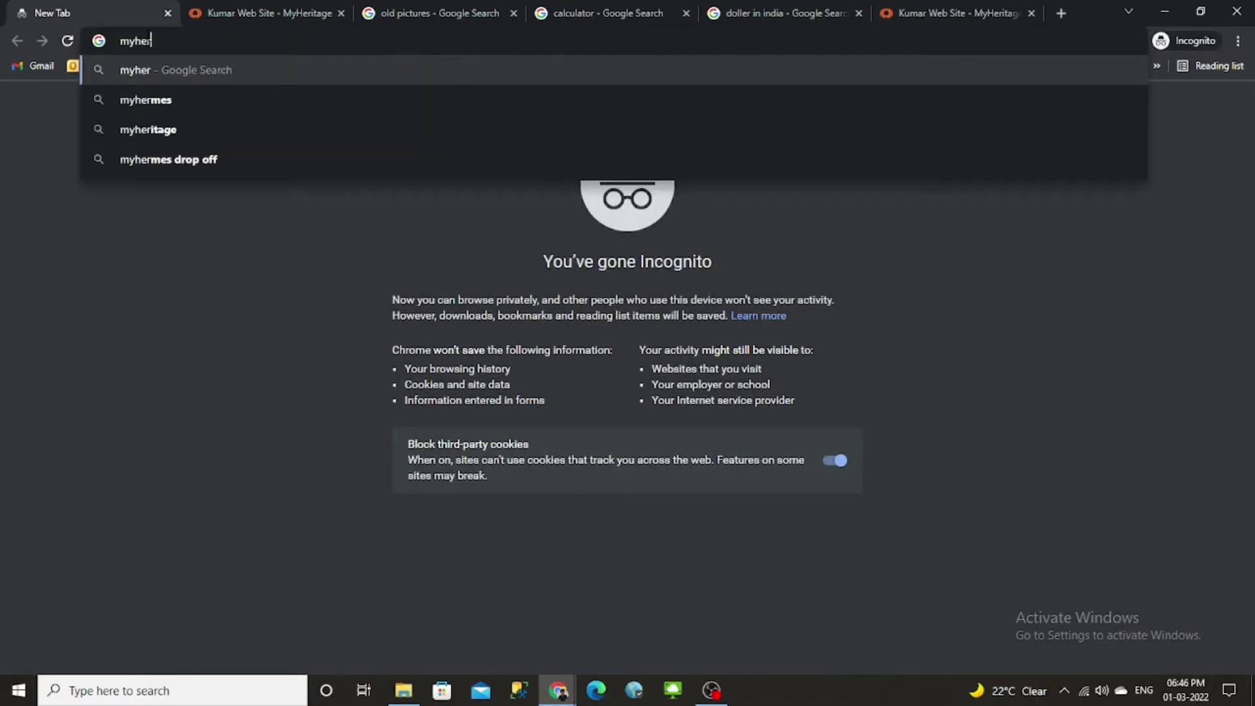
{"action": "type", "text": "itage"}
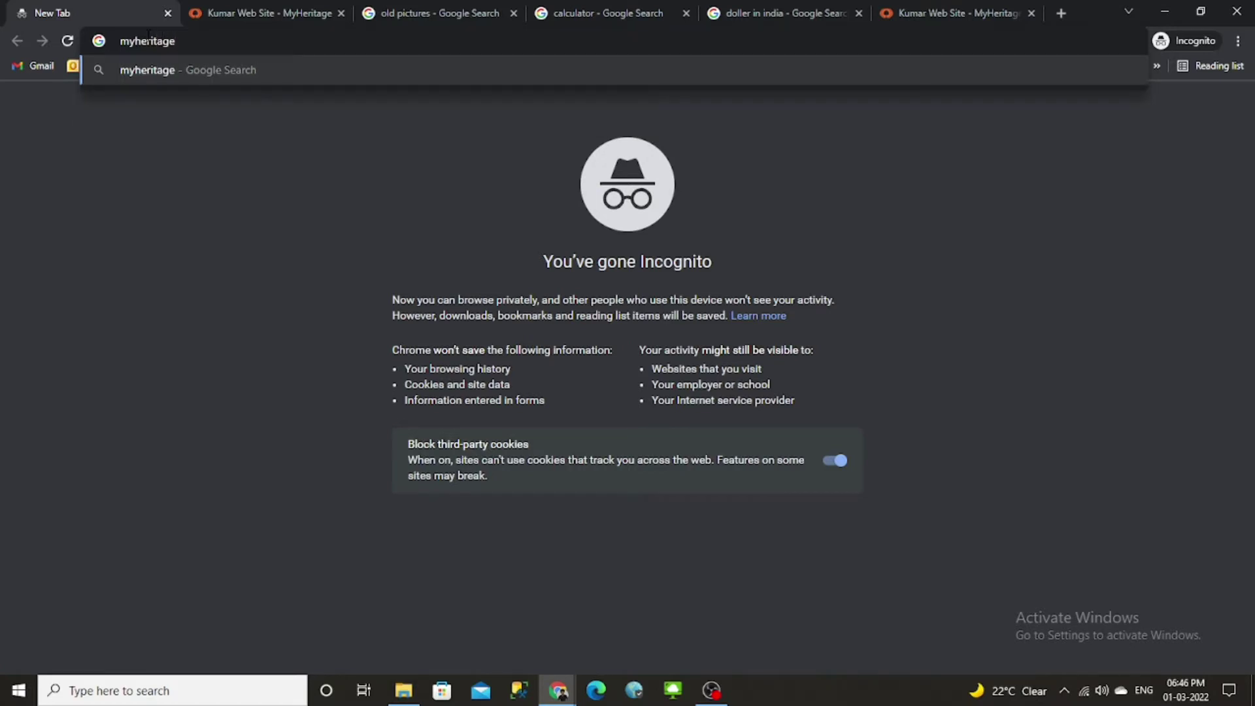
{"action": "key", "text": "Return"}
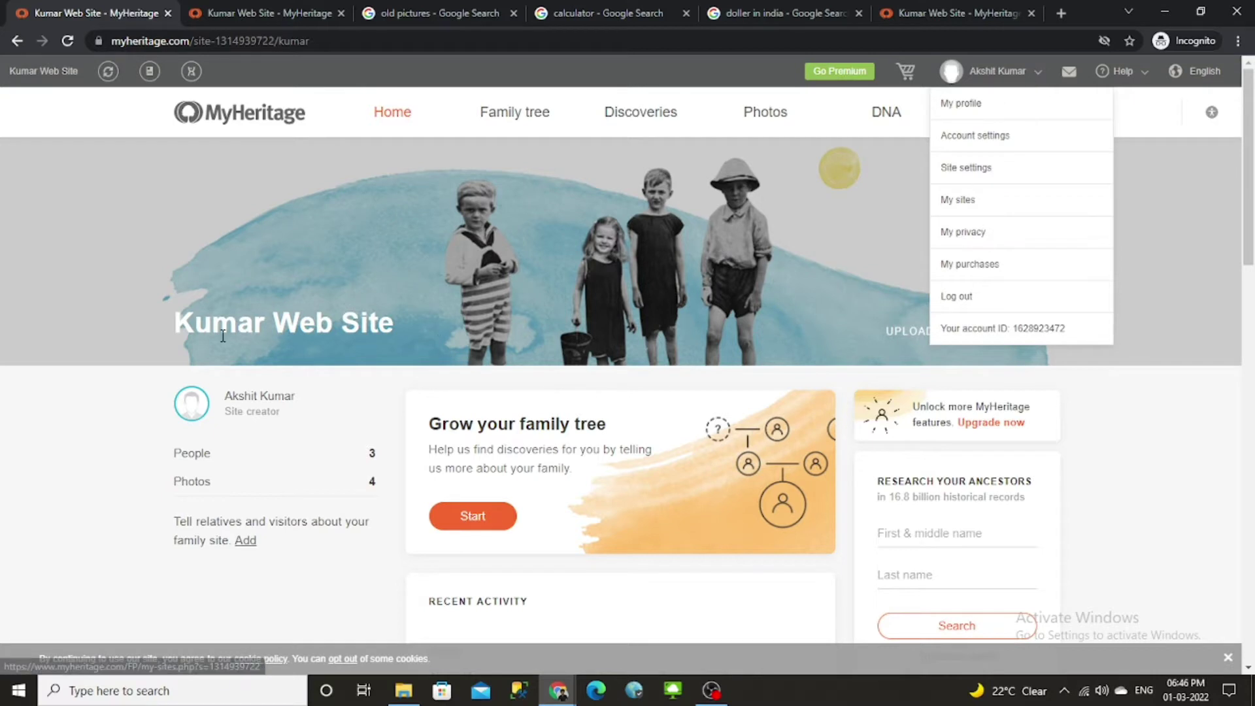
{"action": "left_click", "coordinate": [239, 112]}
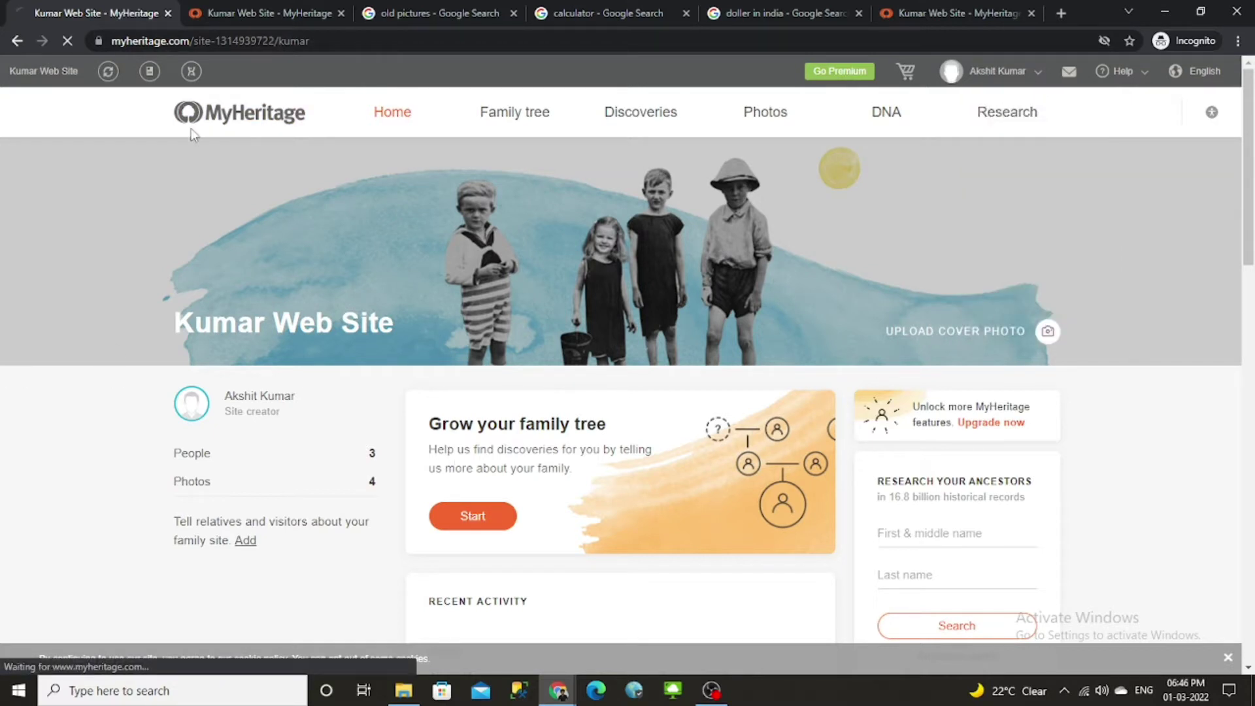
{"action": "left_click", "coordinate": [233, 491]}
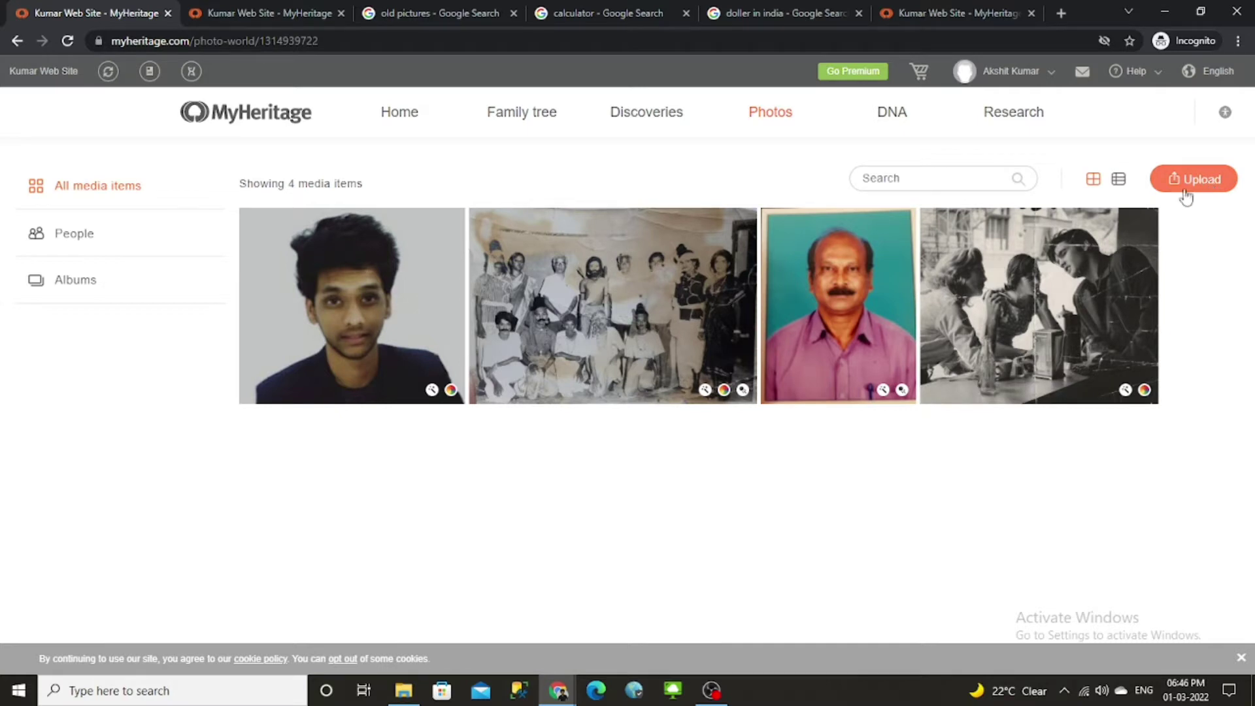
{"action": "left_click", "coordinate": [399, 11]}
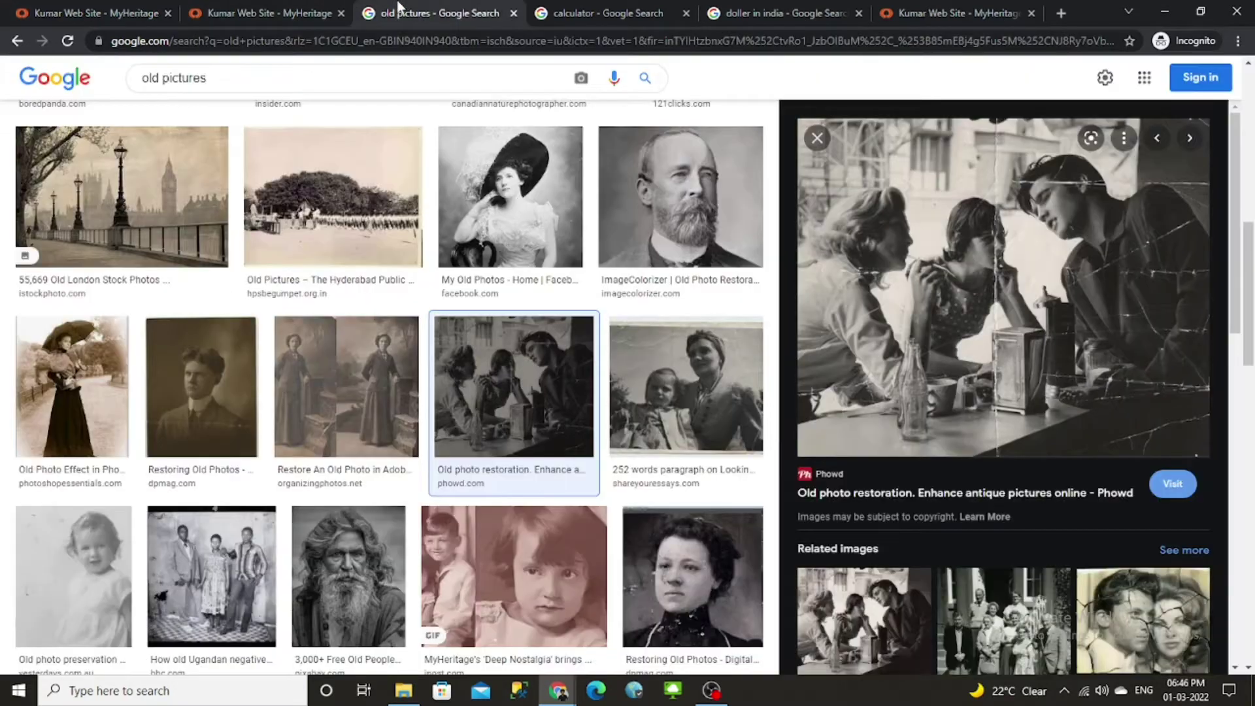
Step: Save the scratched diner photo from Google Images, then start a new MyHeritage photo upload
{"action": "right_click", "coordinate": [1008, 221]}
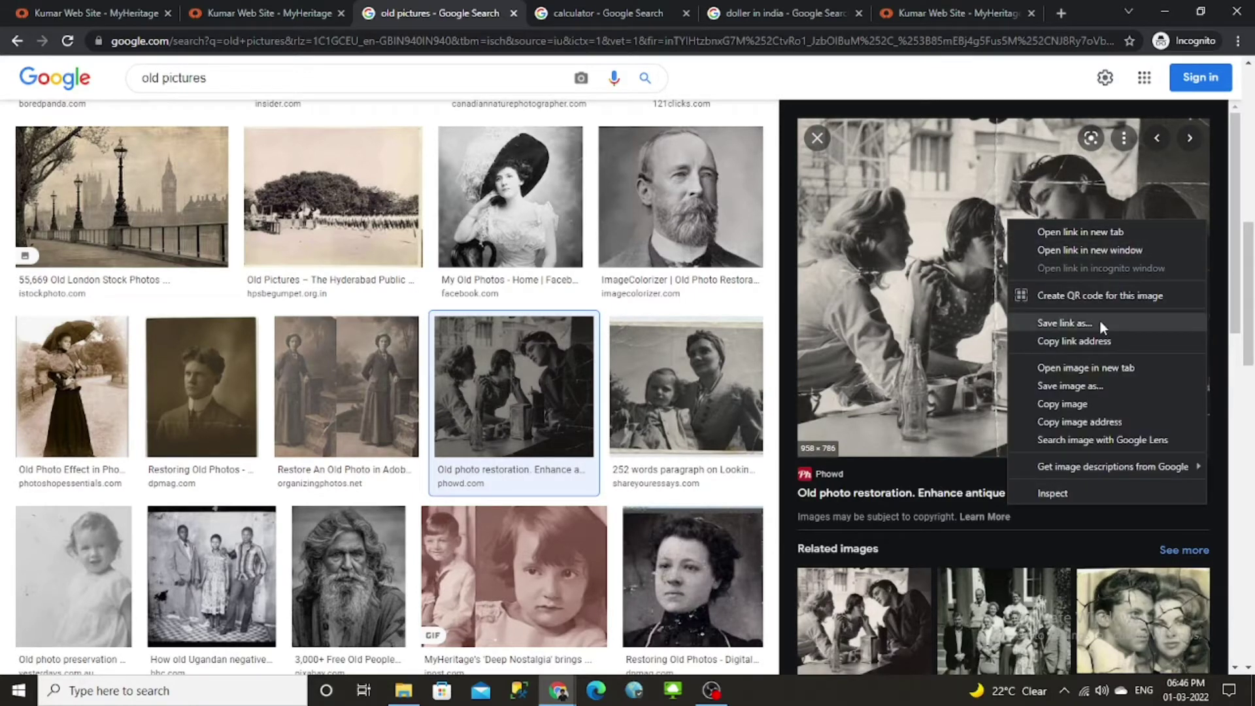
{"action": "left_click", "coordinate": [1094, 387]}
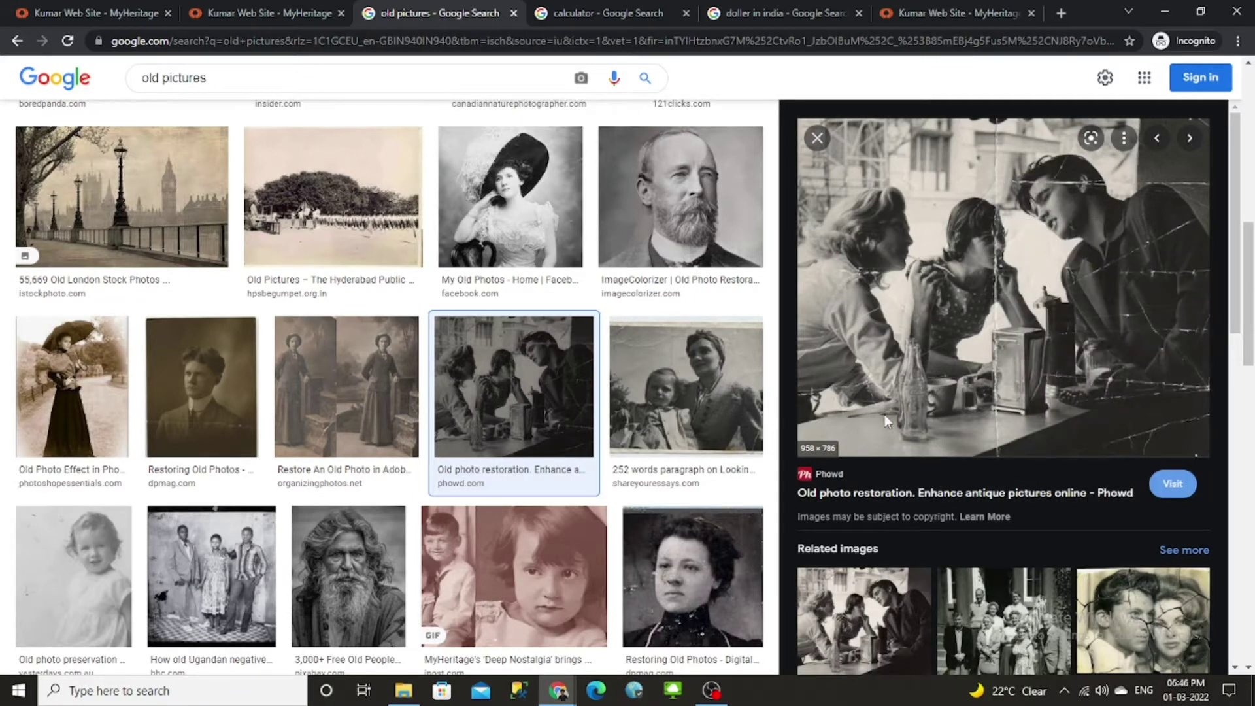
{"action": "left_click", "coordinate": [493, 351]}
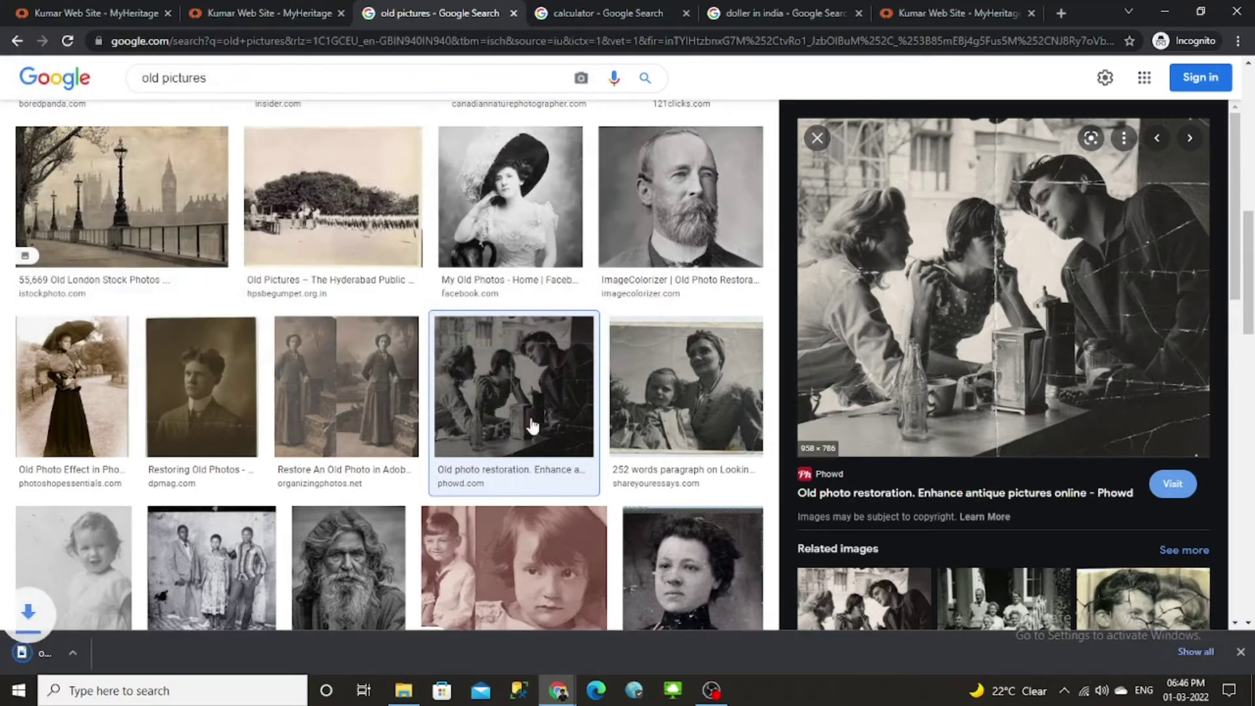
{"action": "left_click", "coordinate": [61, 10]}
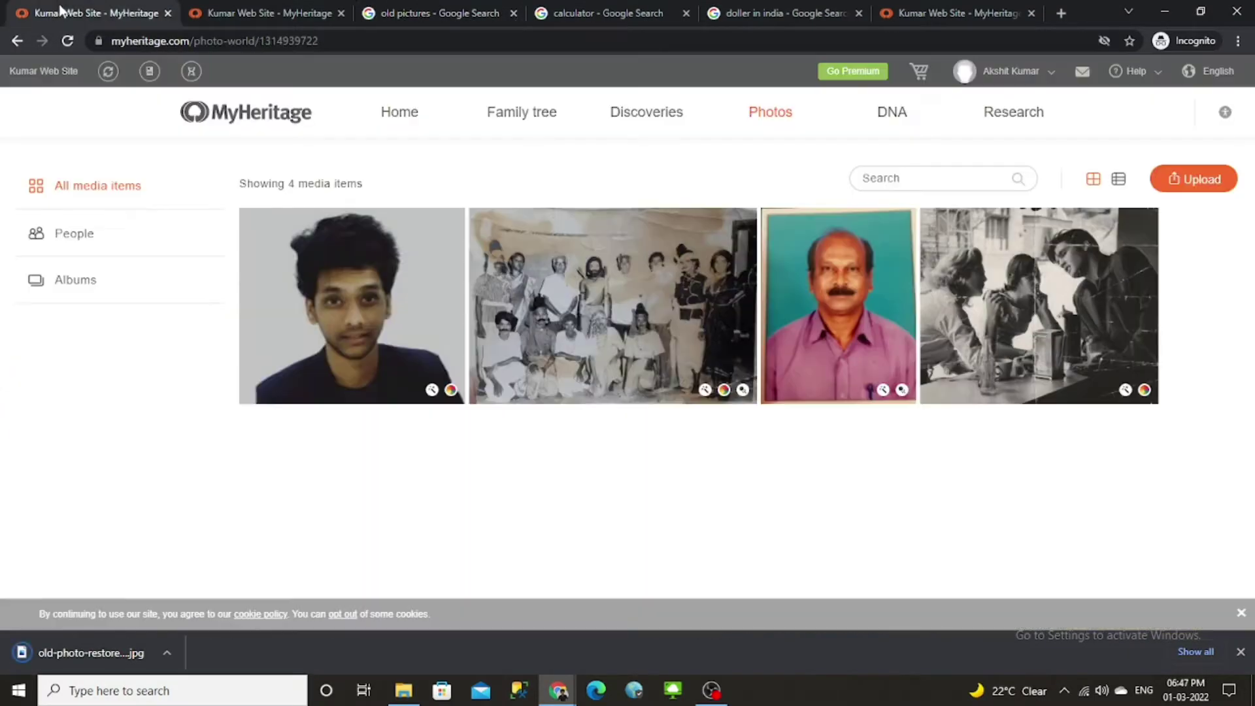
{"action": "left_click", "coordinate": [1203, 179]}
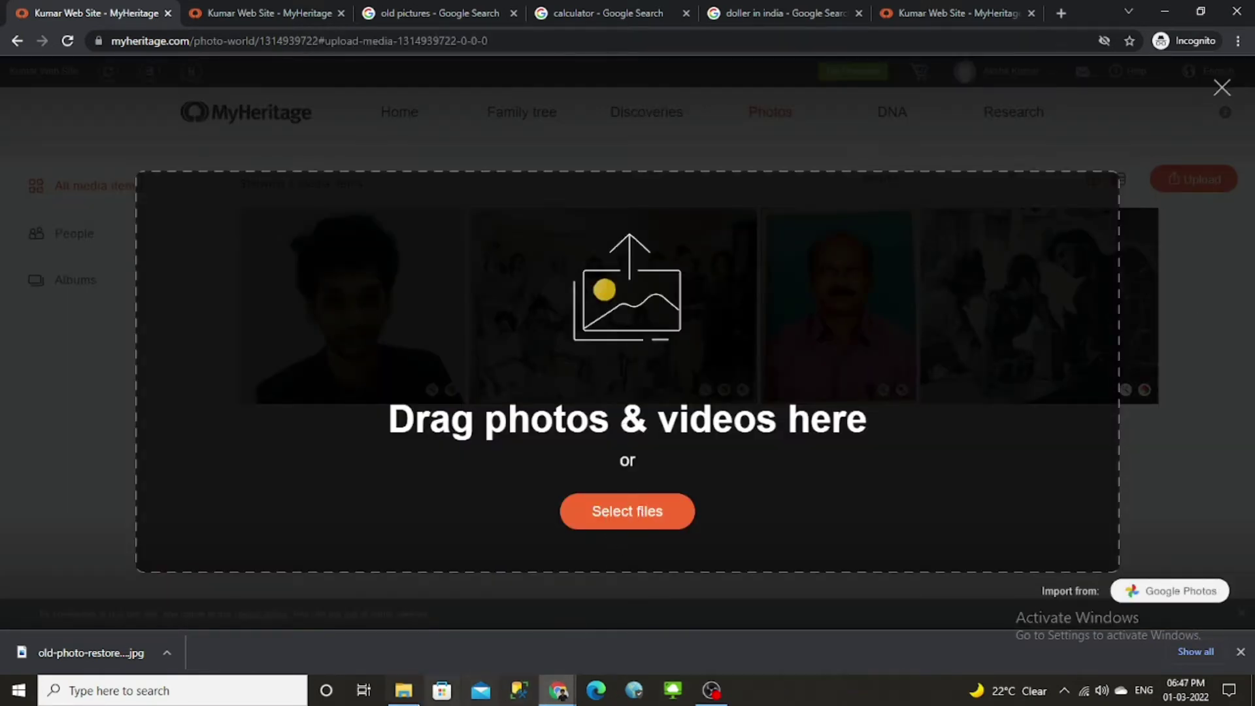
Step: Drag the downloaded old-photo jpg from New folder (2) into the uploader and finish
{"action": "mouse_move", "coordinate": [404, 689]}
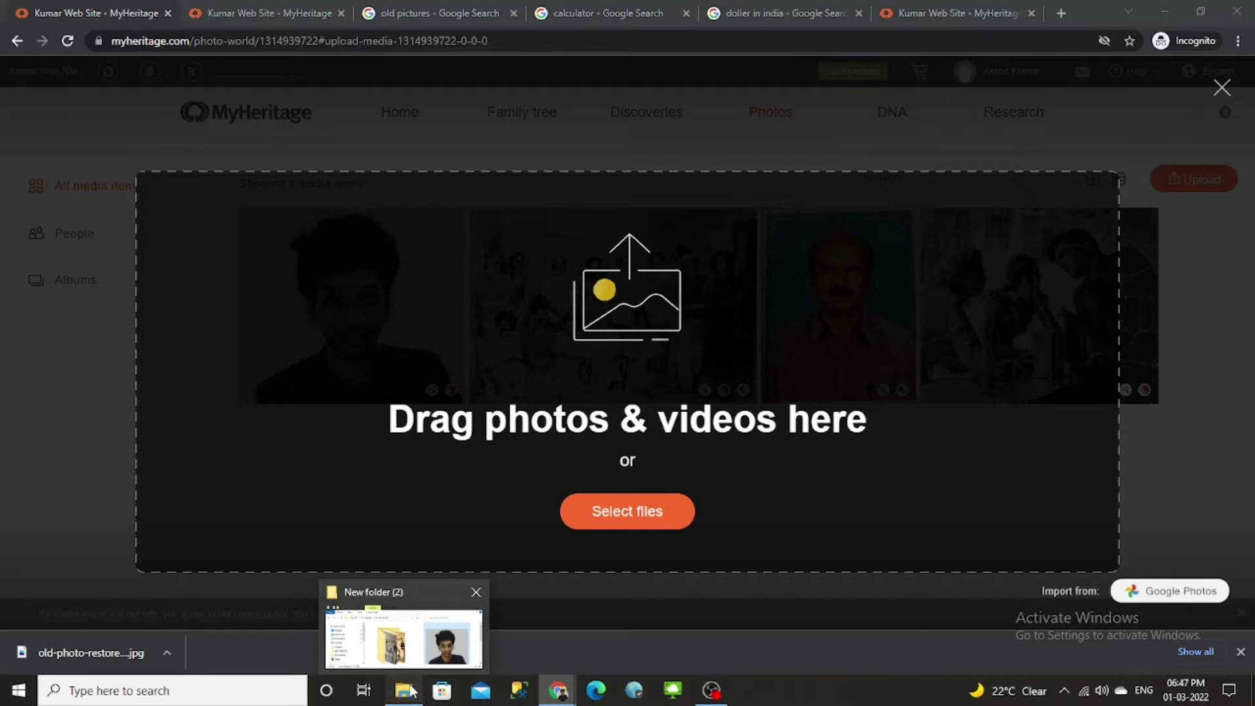
{"action": "left_click", "coordinate": [444, 661]}
{"action": "scroll", "coordinate": [634, 265], "scroll_direction": "down", "scroll_amount": 3}
{"action": "left_click_drag", "start_coordinate": [350, 268], "coordinate": [615, 522]}
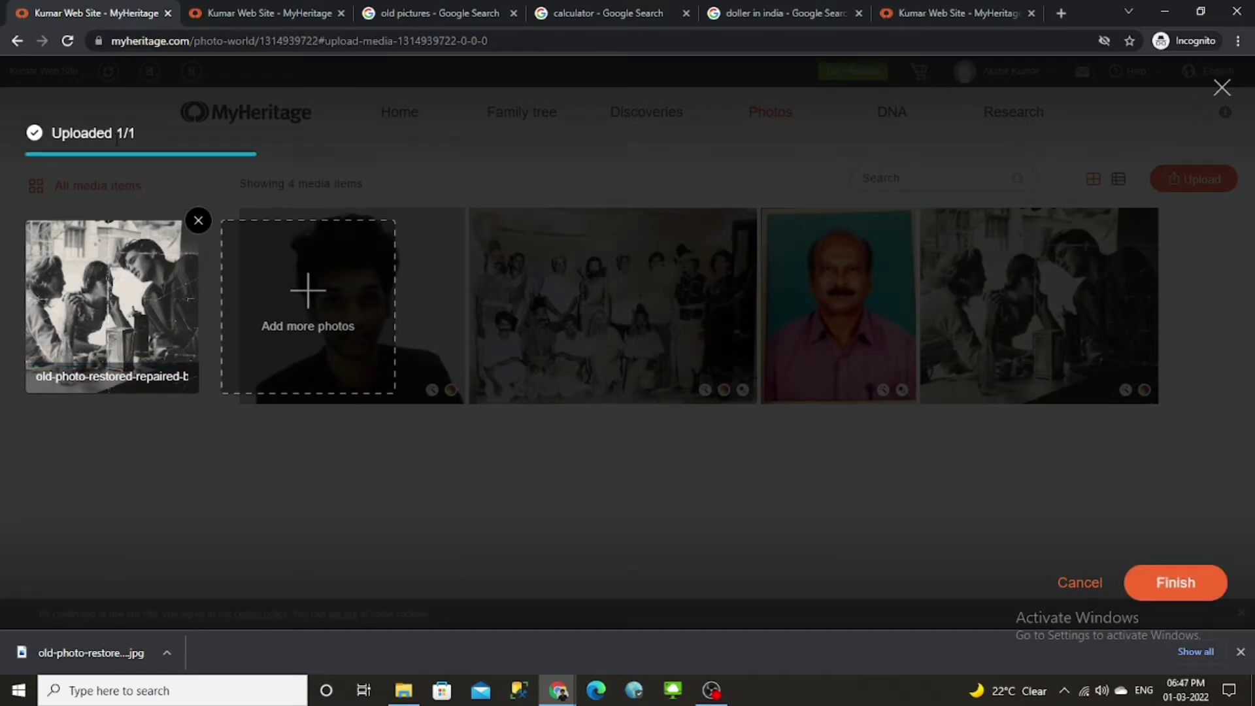
{"action": "left_click", "coordinate": [1200, 584]}
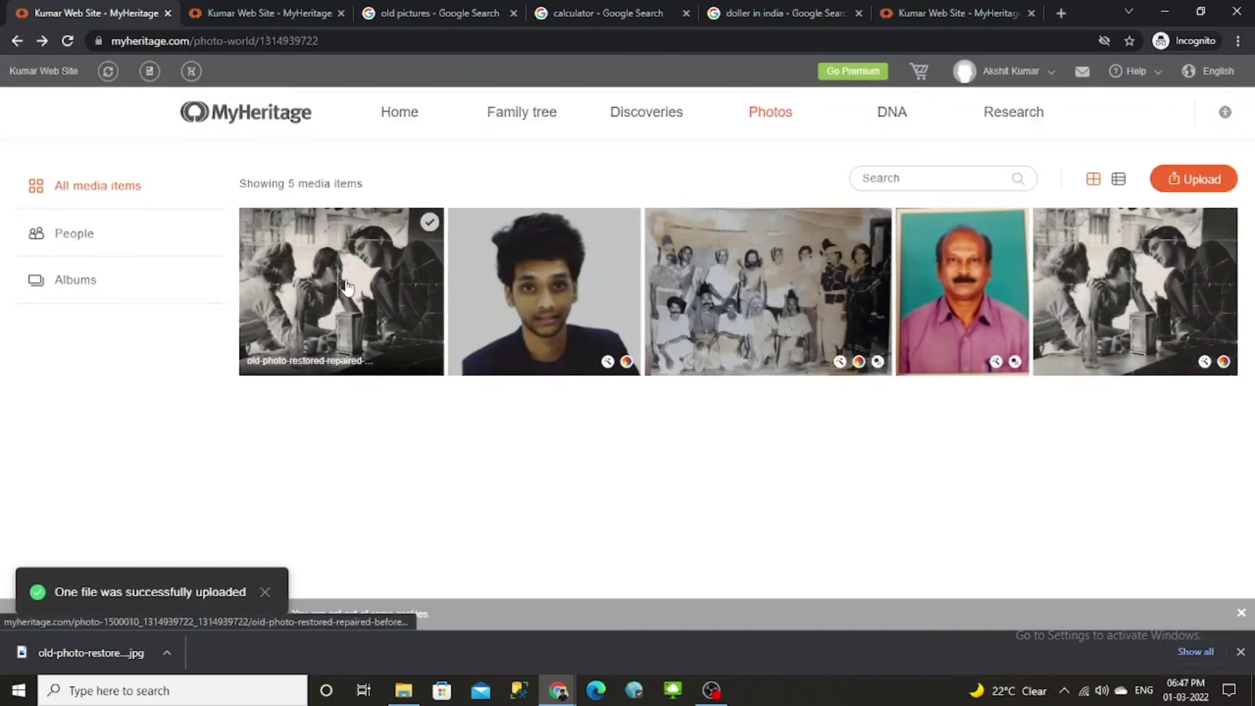
Step: Open the uploaded diner photo, enhance it, and compare it with the original using the slider
{"action": "left_click", "coordinate": [340, 274]}
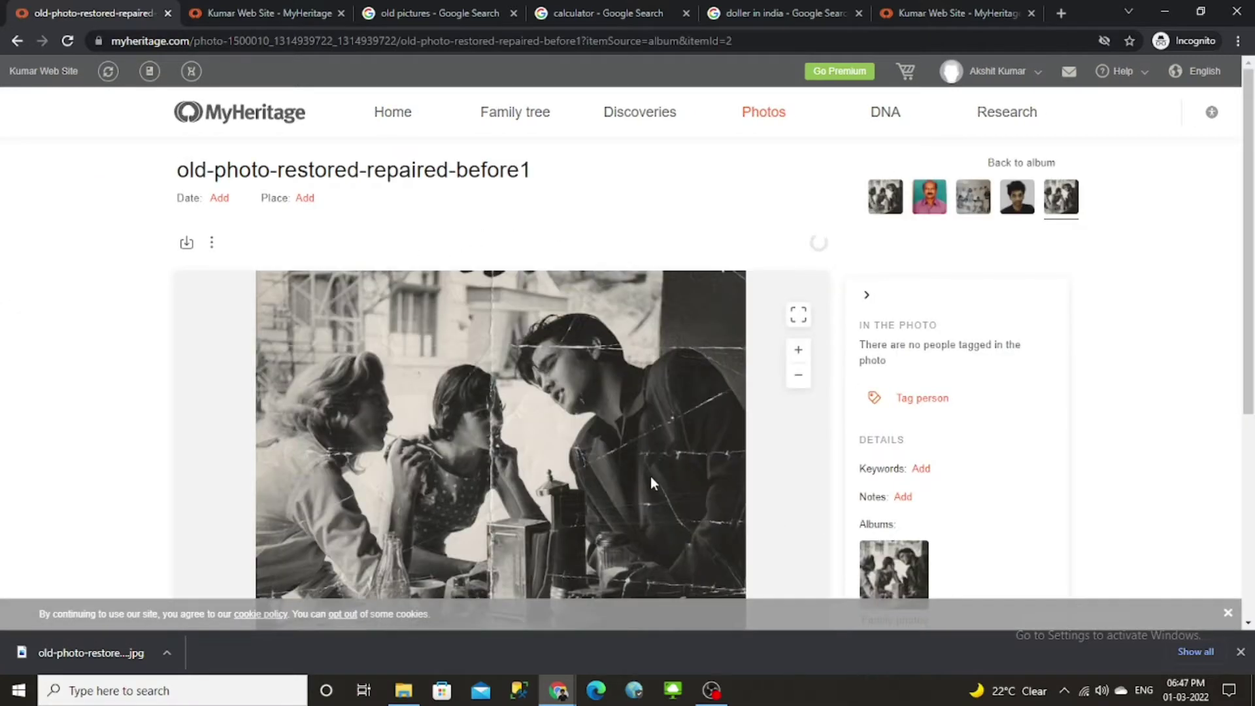
{"action": "scroll", "coordinate": [694, 391], "scroll_direction": "down", "scroll_amount": 1}
{"action": "scroll", "coordinate": [695, 392], "scroll_direction": "down", "scroll_amount": 1}
{"action": "scroll", "coordinate": [695, 393], "scroll_direction": "up", "scroll_amount": 1}
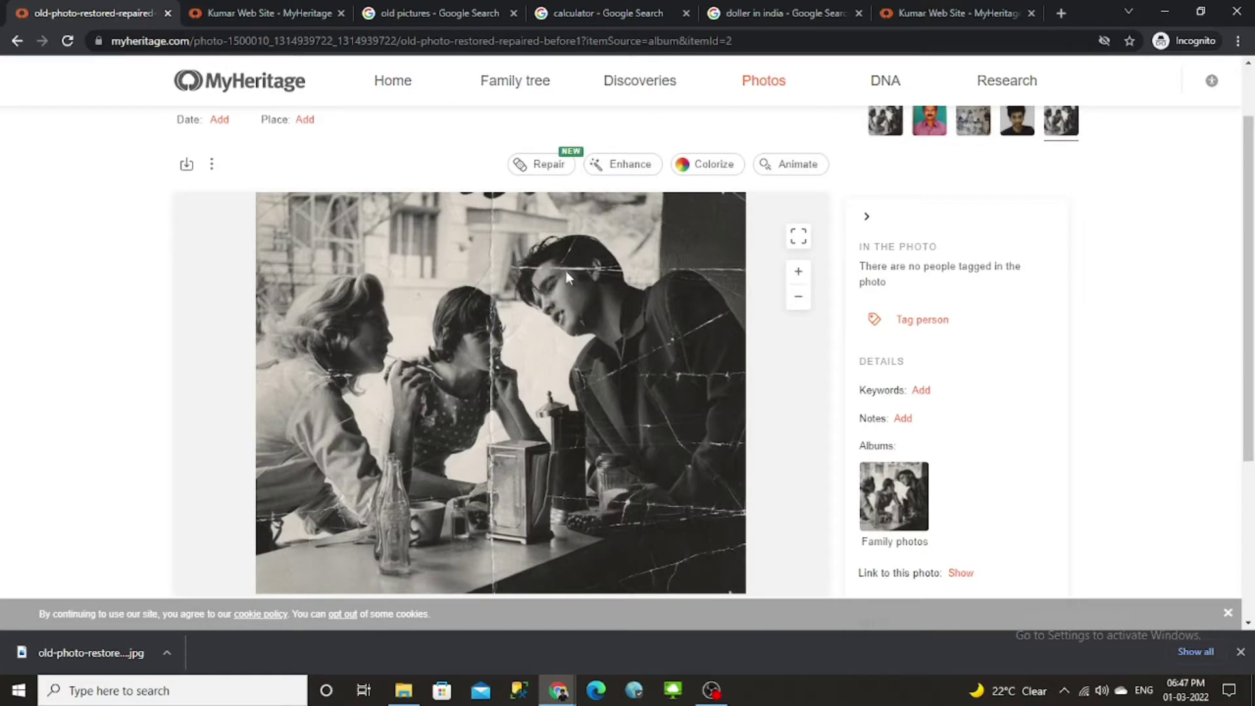
{"action": "left_click", "coordinate": [1240, 652]}
{"action": "left_click", "coordinate": [653, 170]}
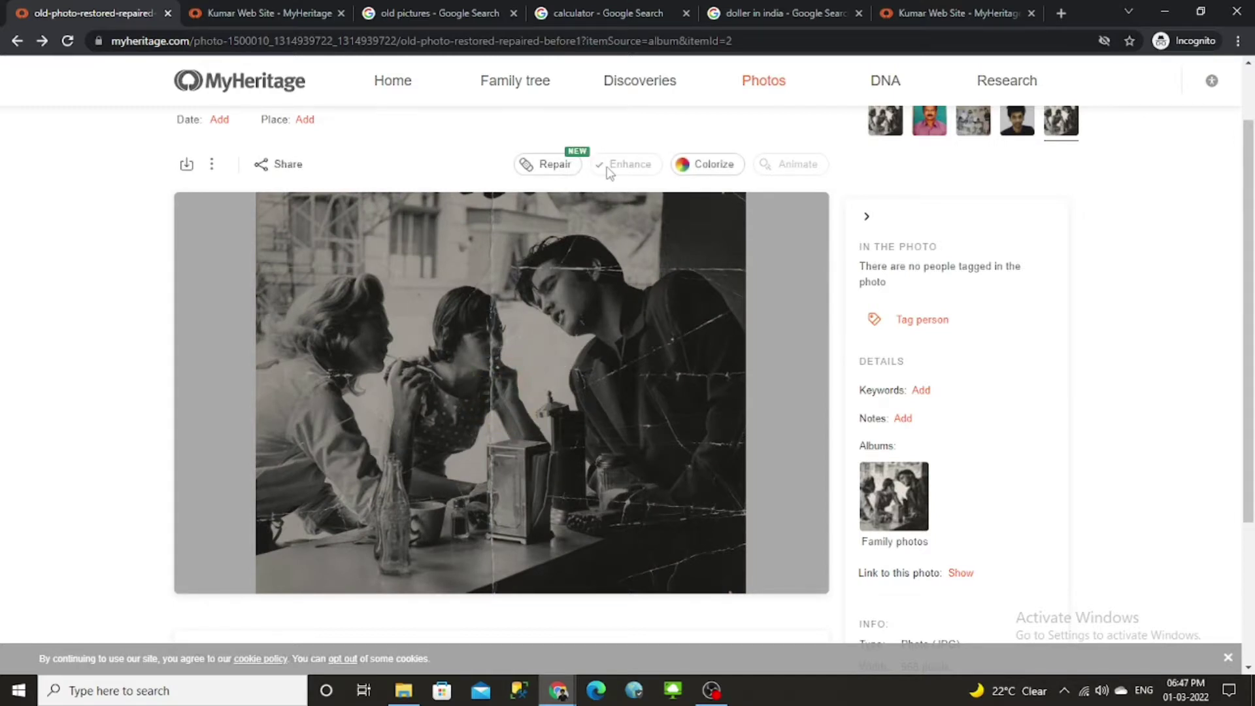
{"action": "left_click_drag", "start_coordinate": [516, 581], "coordinate": [283, 567]}
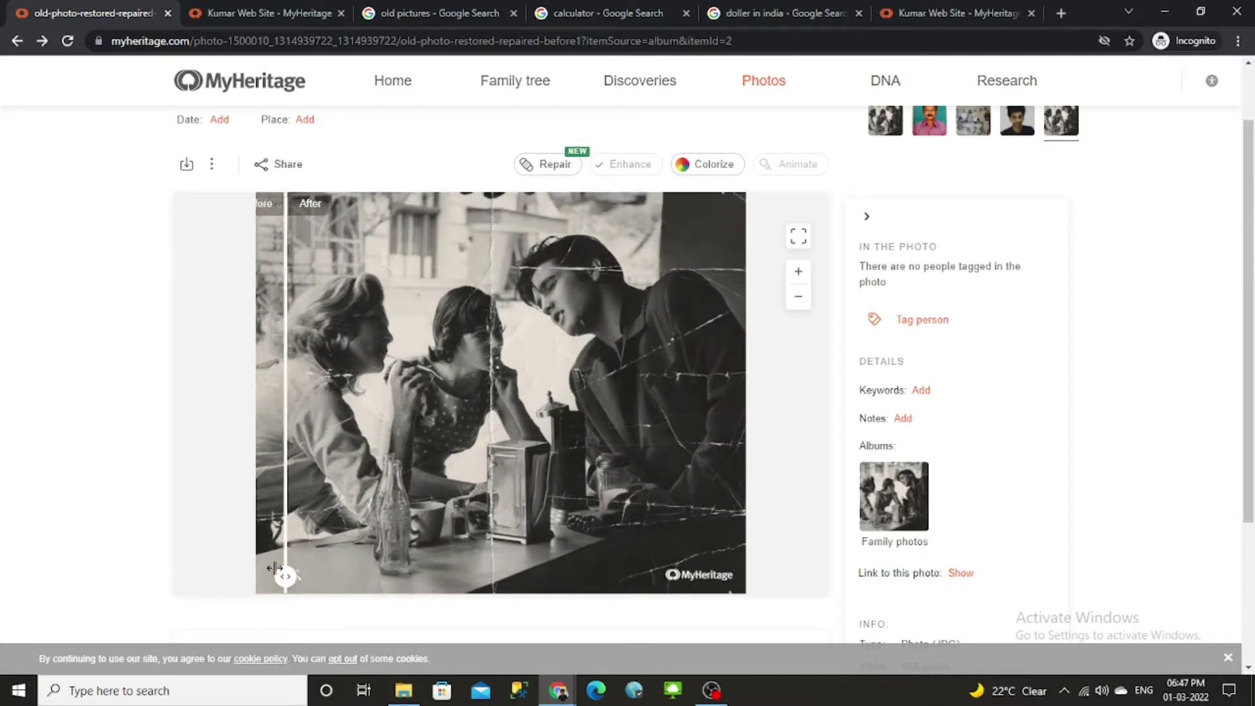
Step: Colorize the diner photo and slide to reveal the original Before image
{"action": "left_click", "coordinate": [704, 166]}
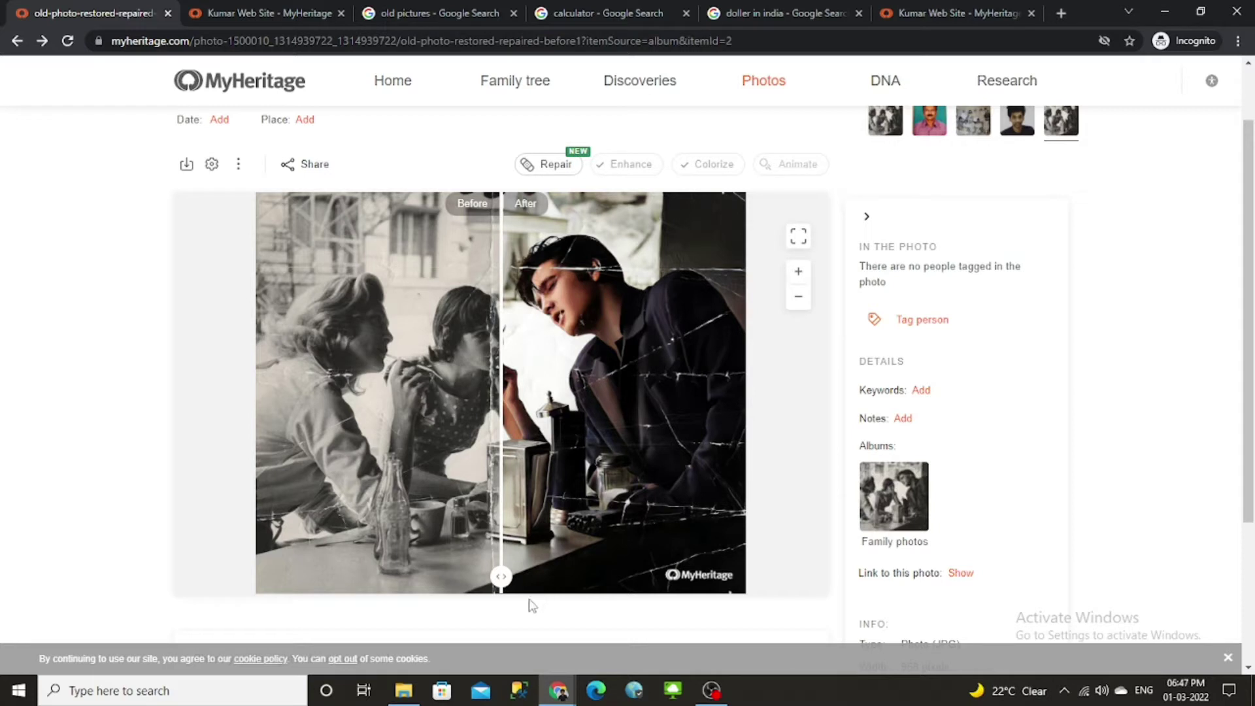
{"action": "left_click_drag", "start_coordinate": [501, 575], "coordinate": [209, 590]}
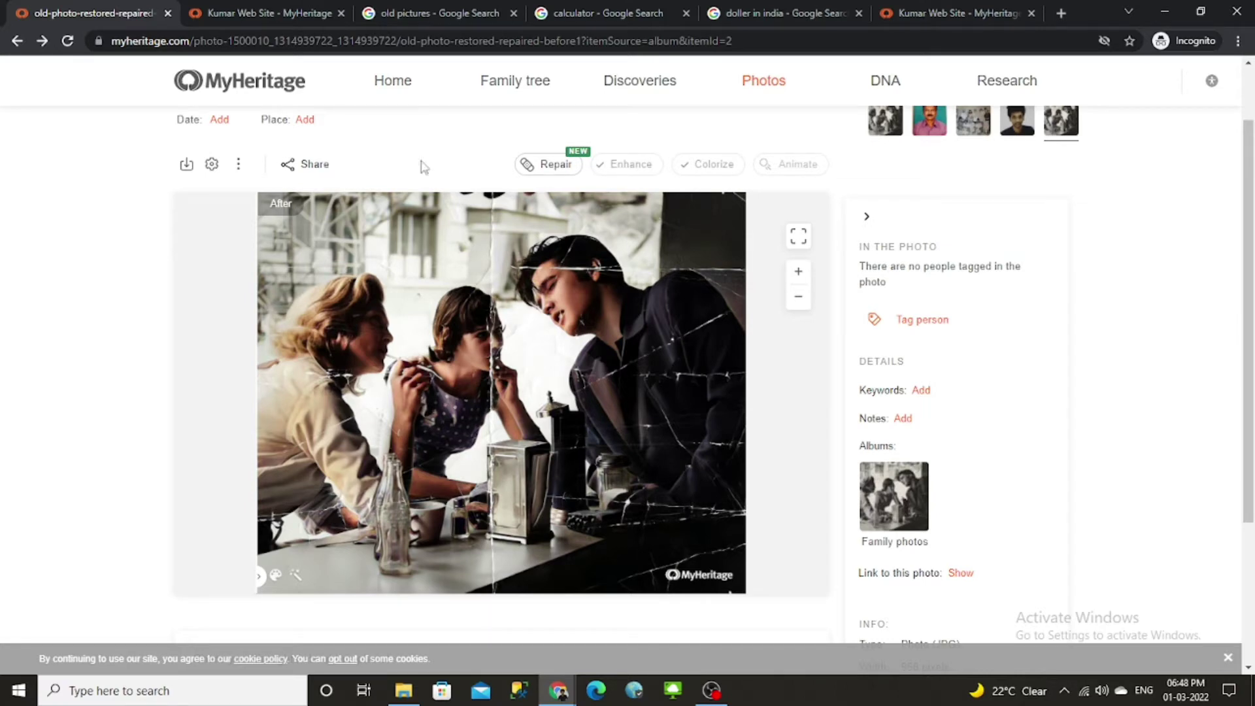
{"action": "left_click", "coordinate": [281, 10]}
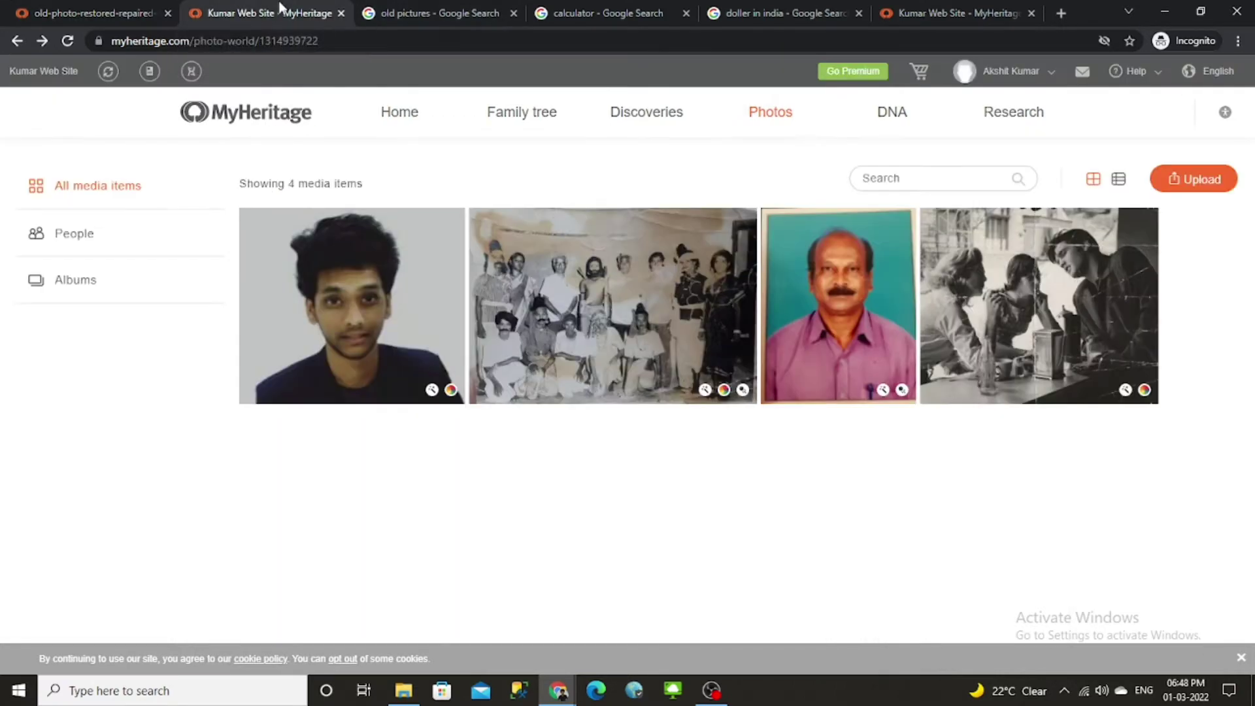
Step: Open the diner photo in the other tab and compare its colorized After with Before
{"action": "left_click", "coordinate": [1090, 330]}
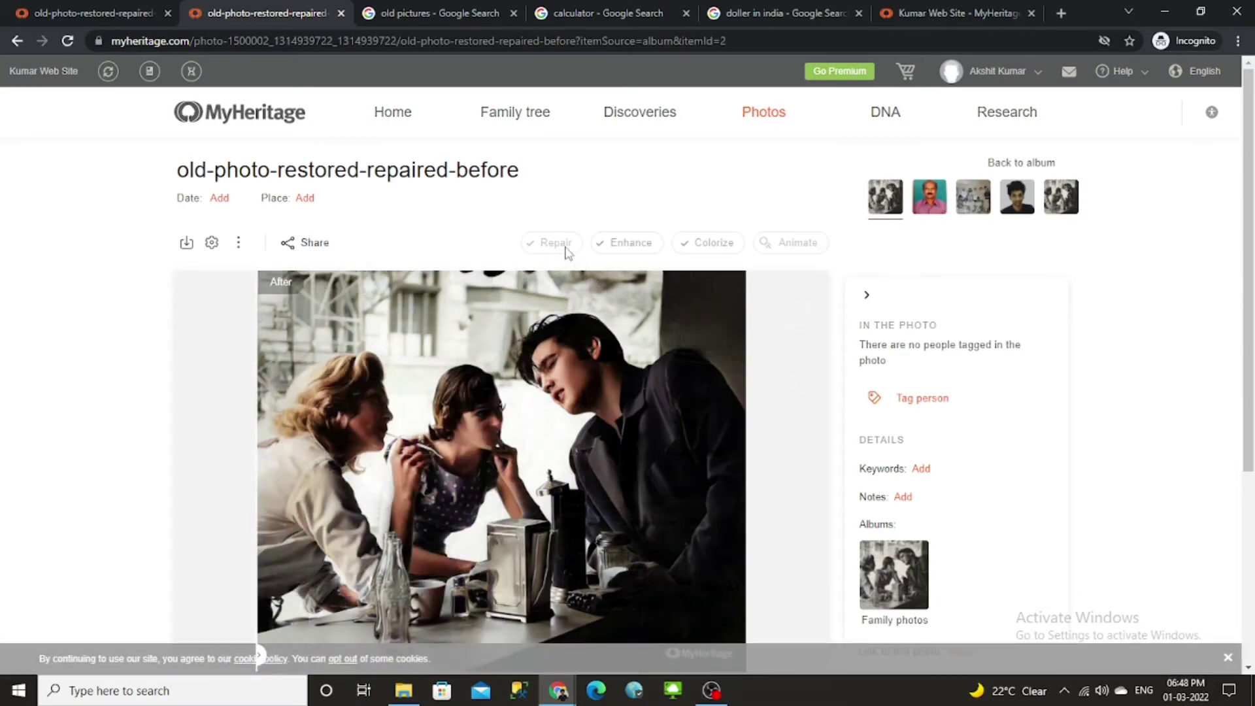
{"action": "scroll", "coordinate": [436, 417], "scroll_direction": "down", "scroll_amount": 3}
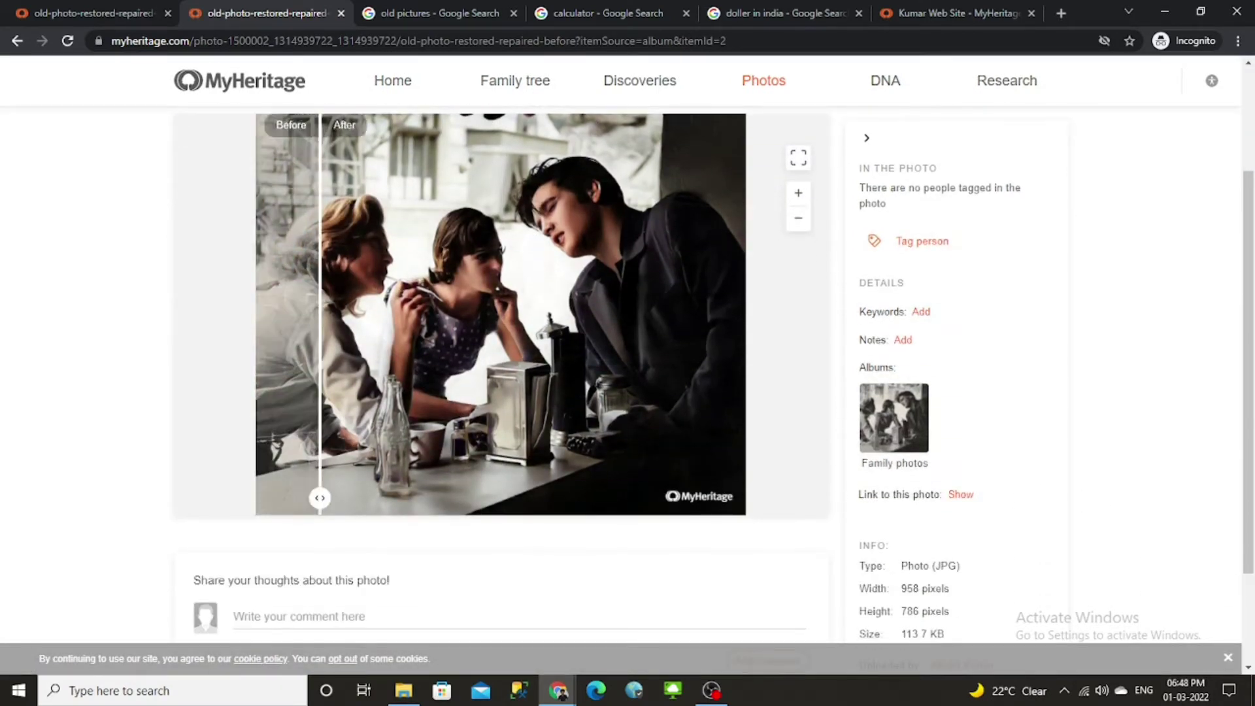
{"action": "scroll", "coordinate": [817, 471], "scroll_direction": "up", "scroll_amount": 3}
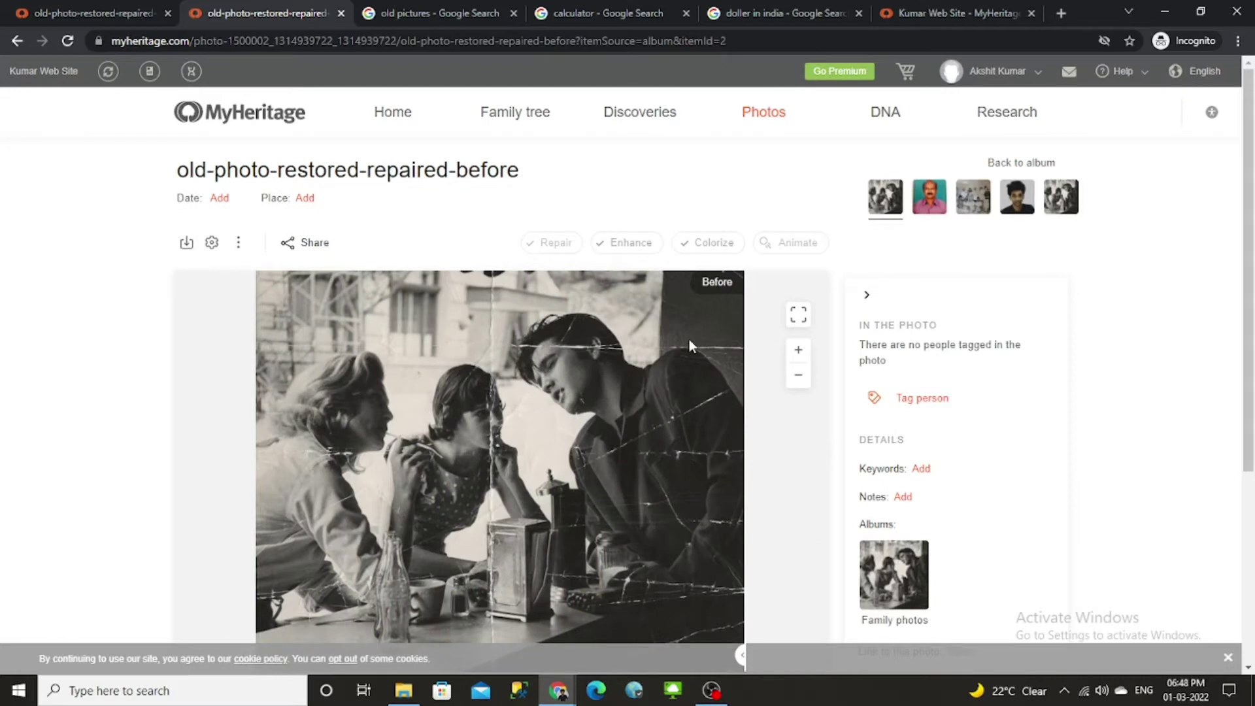
{"action": "scroll", "coordinate": [720, 472], "scroll_direction": "down", "scroll_amount": 1}
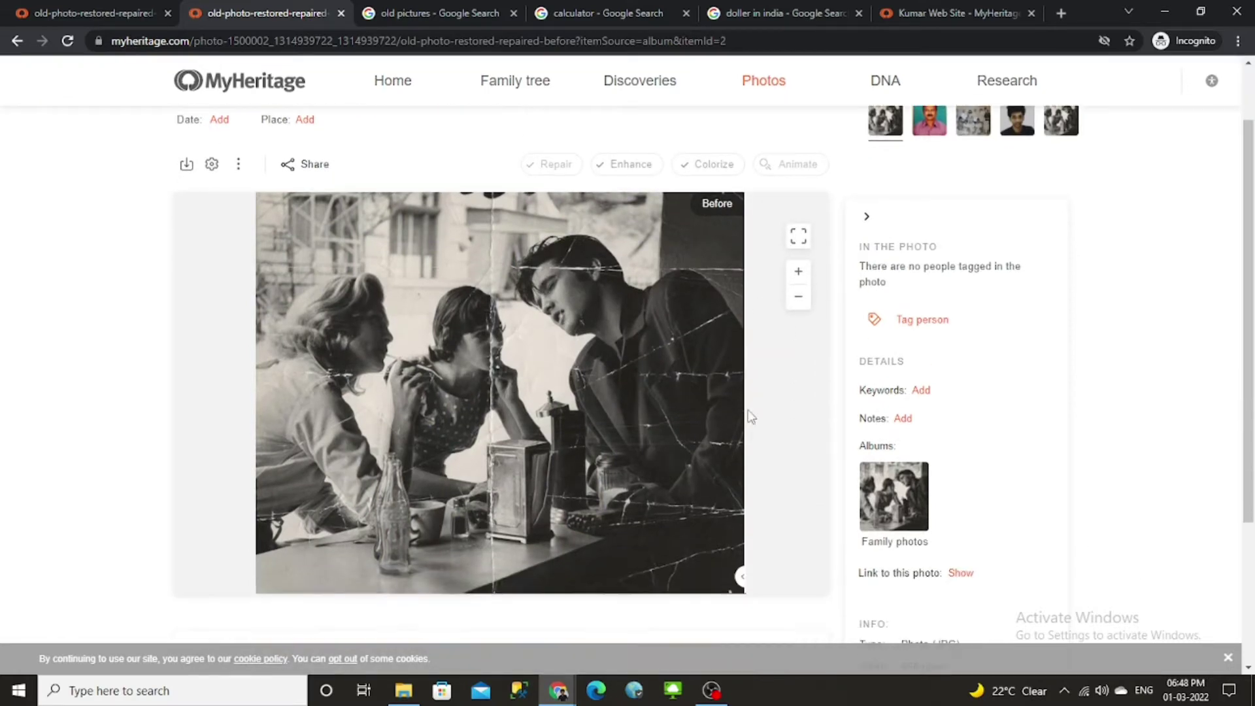
{"action": "left_click_drag", "start_coordinate": [743, 574], "coordinate": [250, 521]}
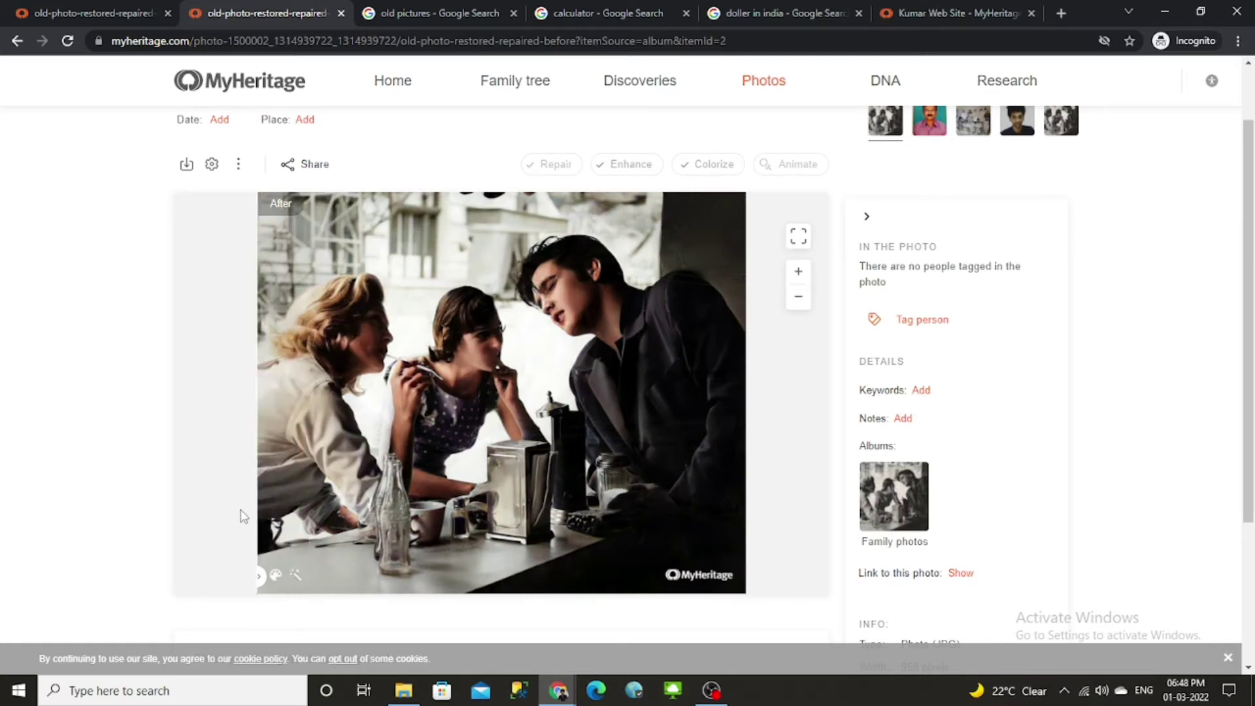
{"action": "left_click_drag", "start_coordinate": [264, 566], "coordinate": [253, 617]}
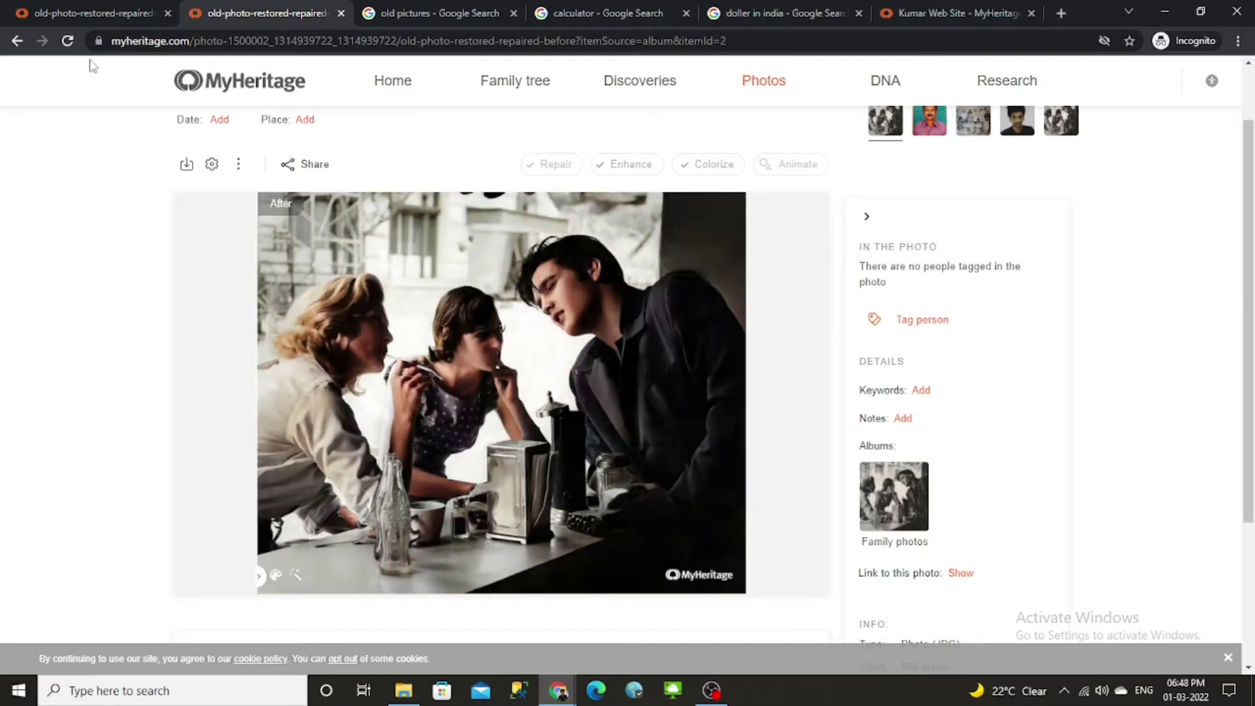
Step: Compare the cracked diner photo's versions, then try Repair, reaching the upgrade plans page
{"action": "left_click", "coordinate": [33, 10]}
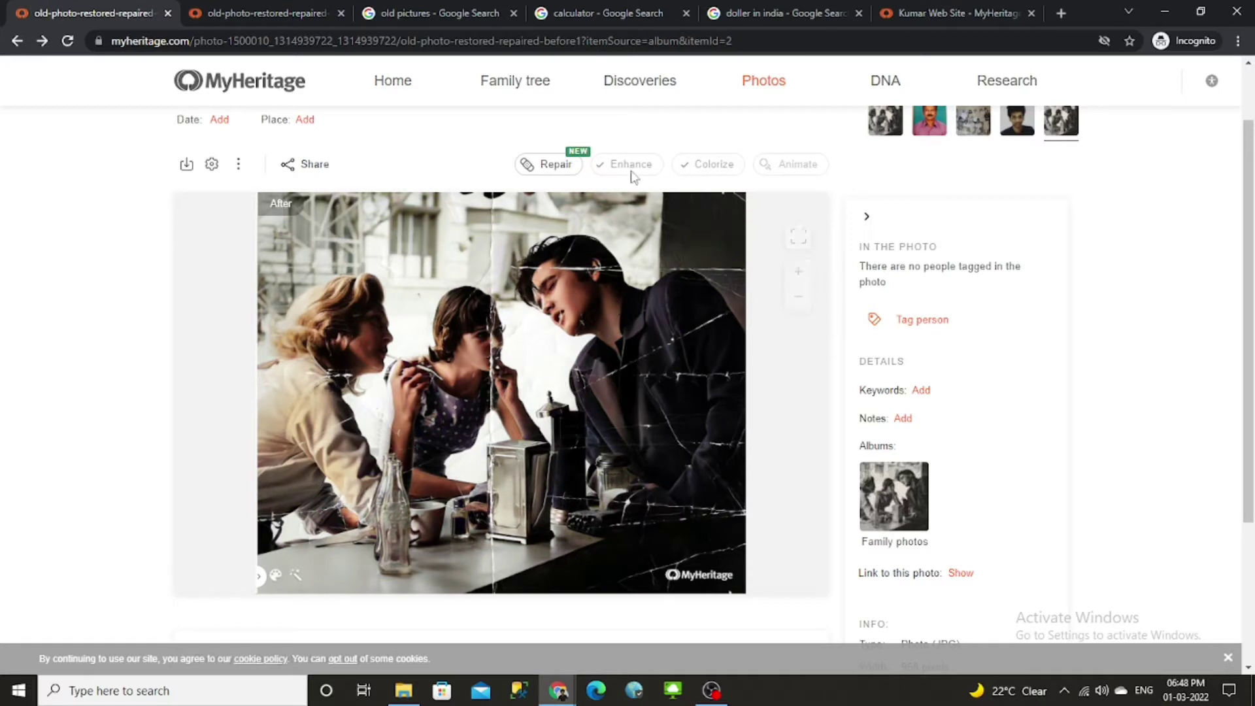
{"action": "left_click_drag", "start_coordinate": [252, 588], "coordinate": [193, 584]}
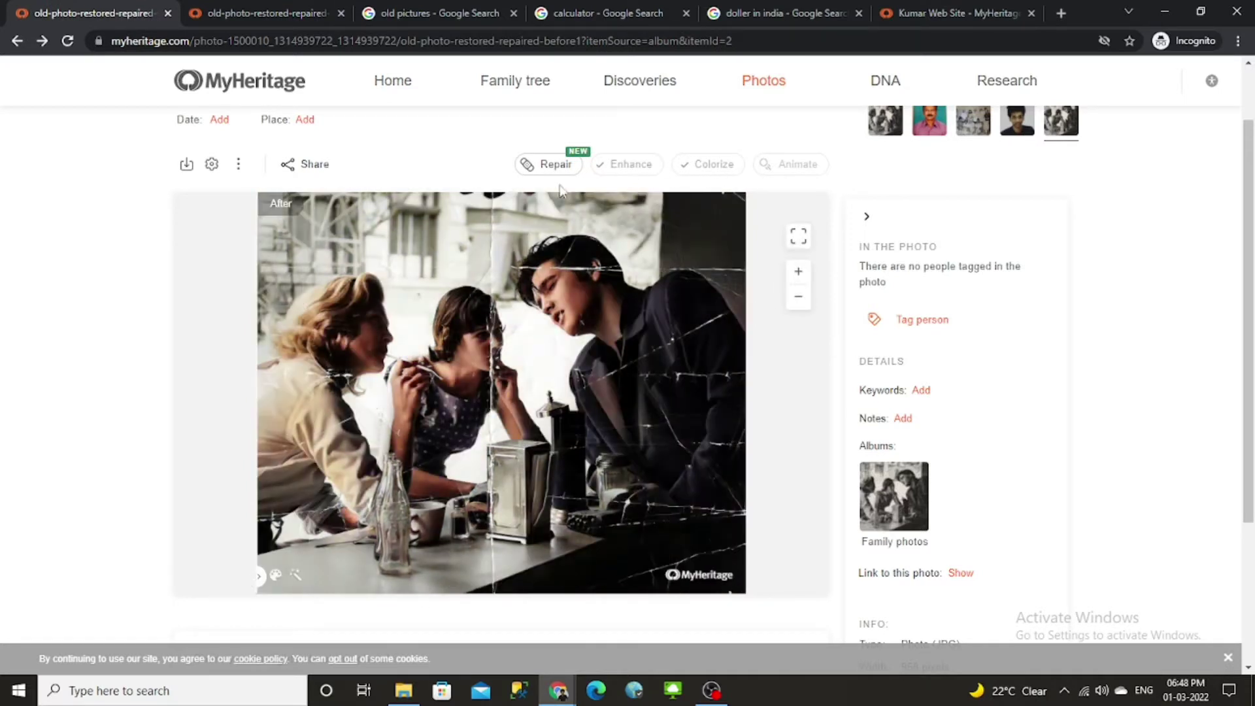
{"action": "left_click", "coordinate": [545, 169]}
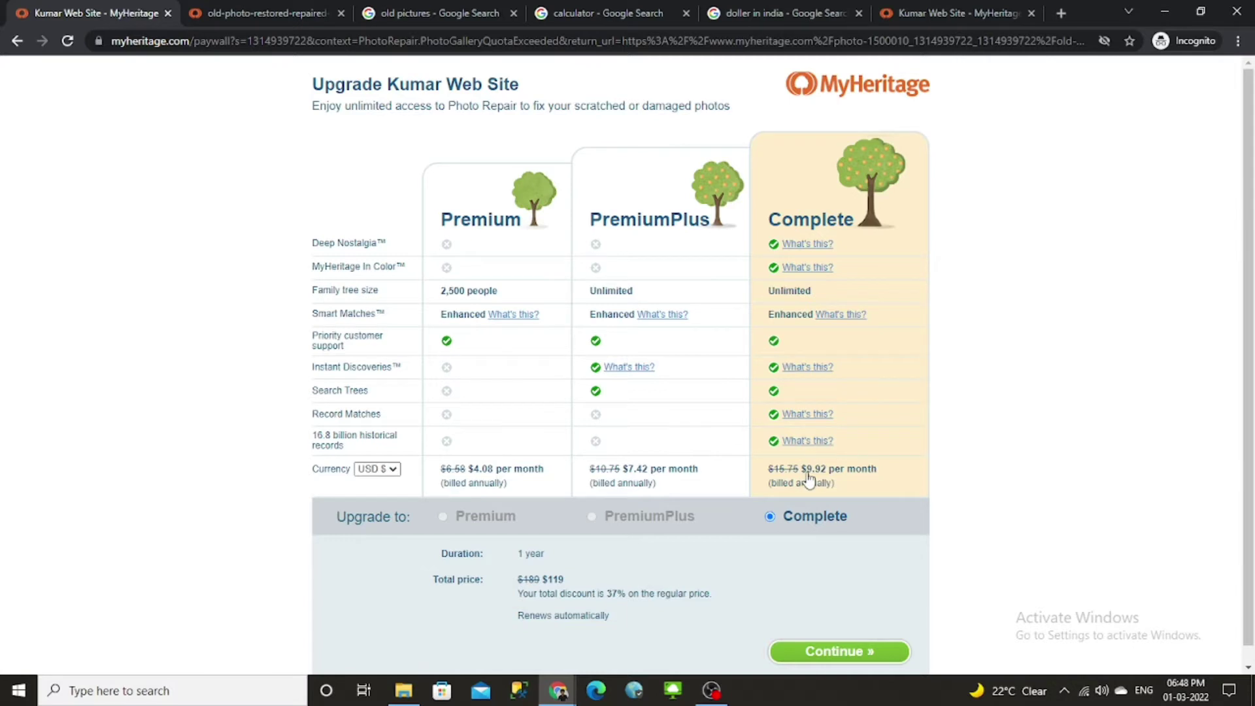
Step: Convert the Complete plan's $9.92 monthly price to 751.6384 rupees using the exchange-rate and calculator tabs
{"action": "left_click", "coordinate": [754, 13]}
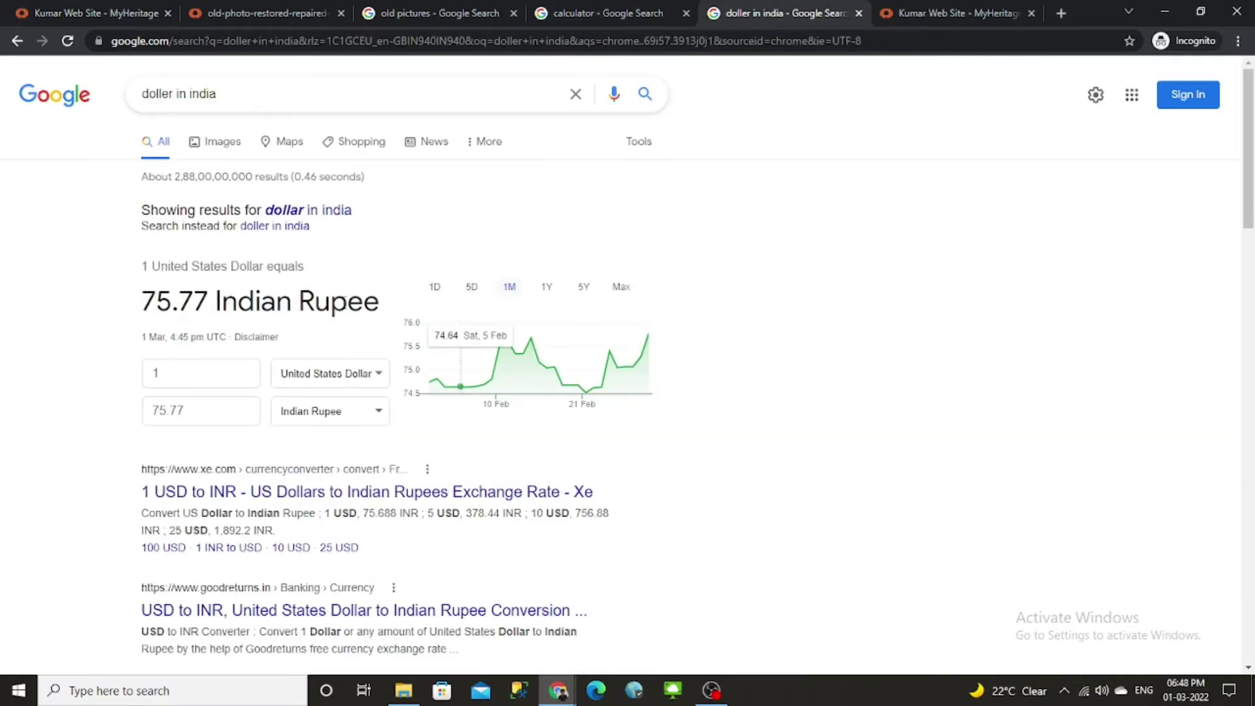
{"action": "left_click", "coordinate": [639, 8]}
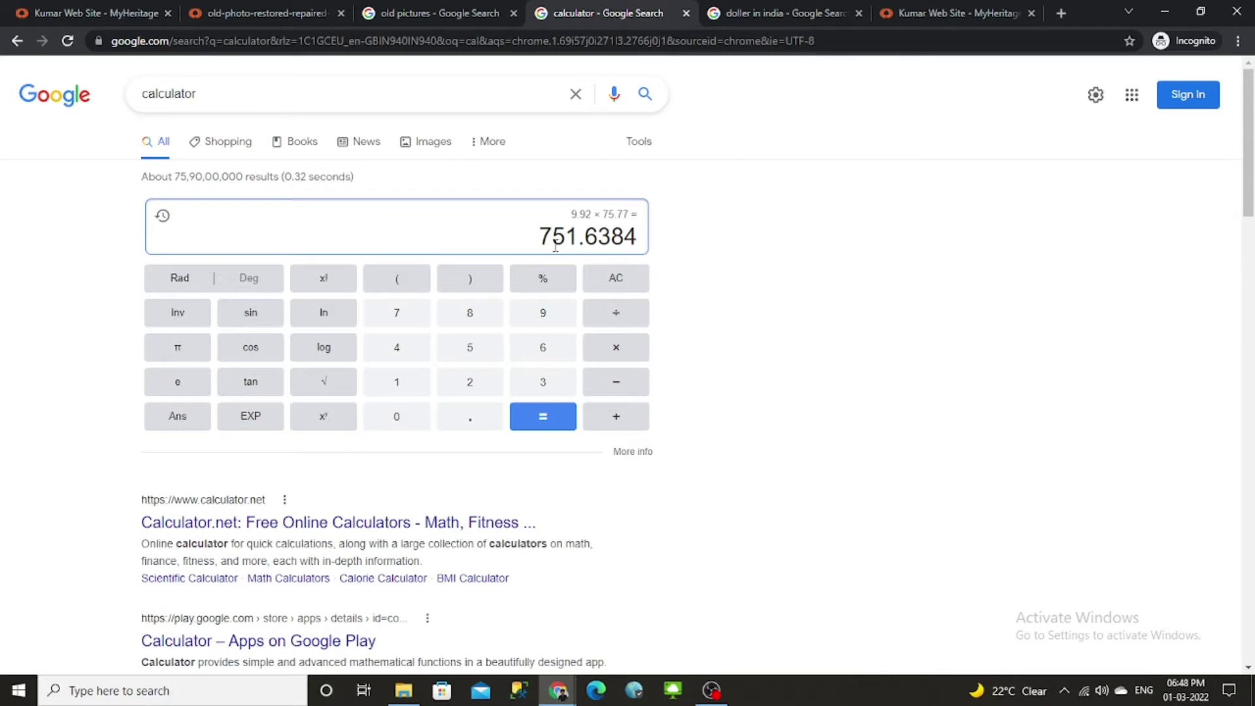
{"action": "left_click", "coordinate": [57, 8]}
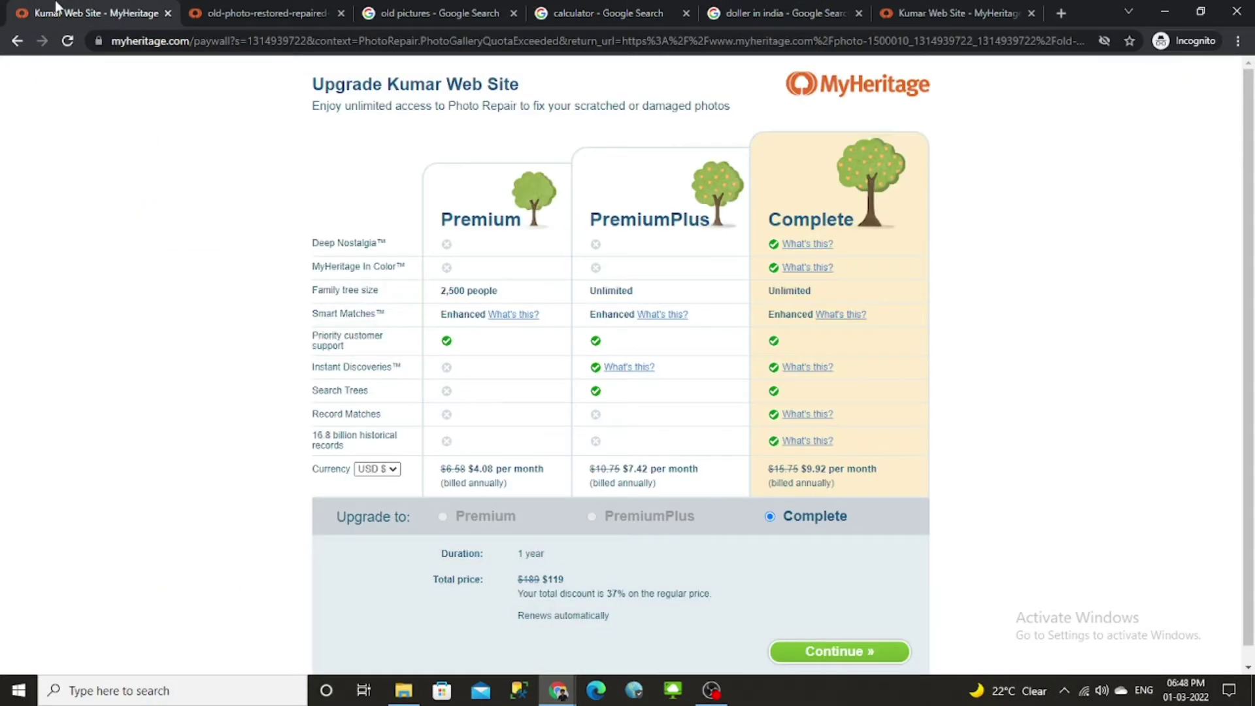
Step: Compare the diner photo's versions again, then leave the upgrade page back to the photo
{"action": "left_click", "coordinate": [262, 12]}
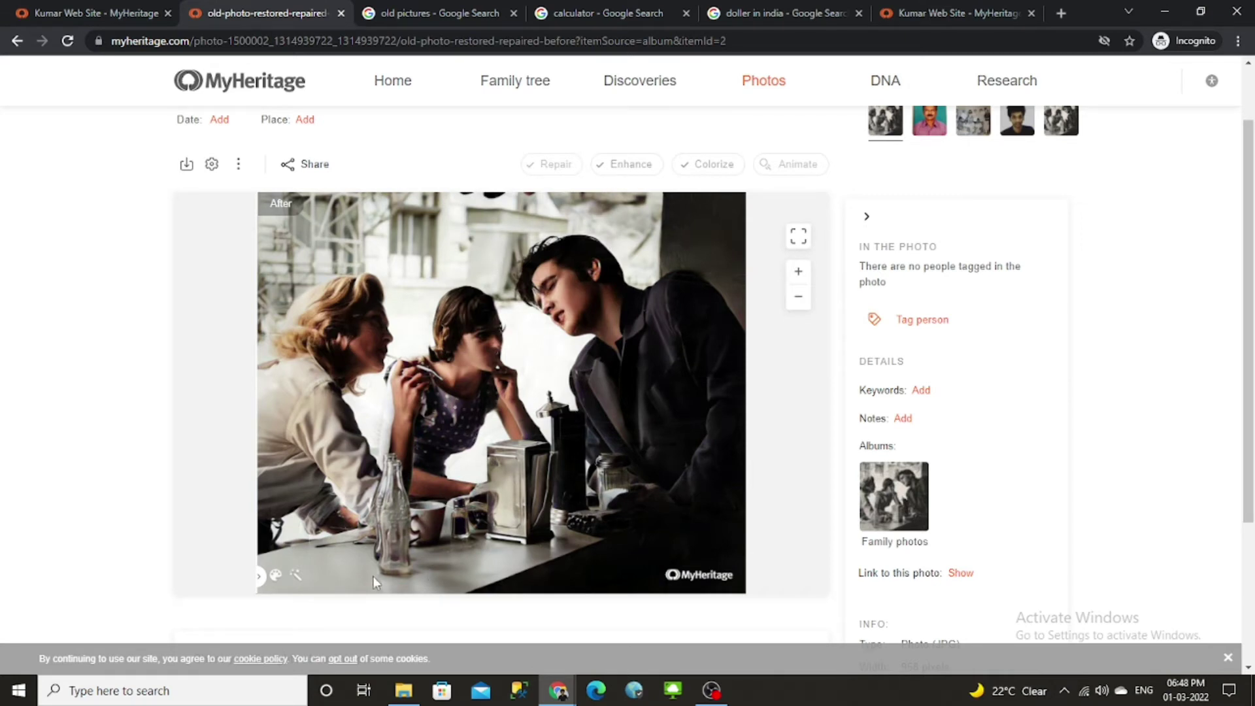
{"action": "mouse_move", "coordinate": [261, 574]}
{"action": "left_mouse_down"}
{"action": "mouse_move", "coordinate": [843, 574]}
{"action": "mouse_move", "coordinate": [222, 557]}
{"action": "mouse_move", "coordinate": [915, 567]}
{"action": "mouse_move", "coordinate": [265, 575]}
{"action": "left_mouse_up"}
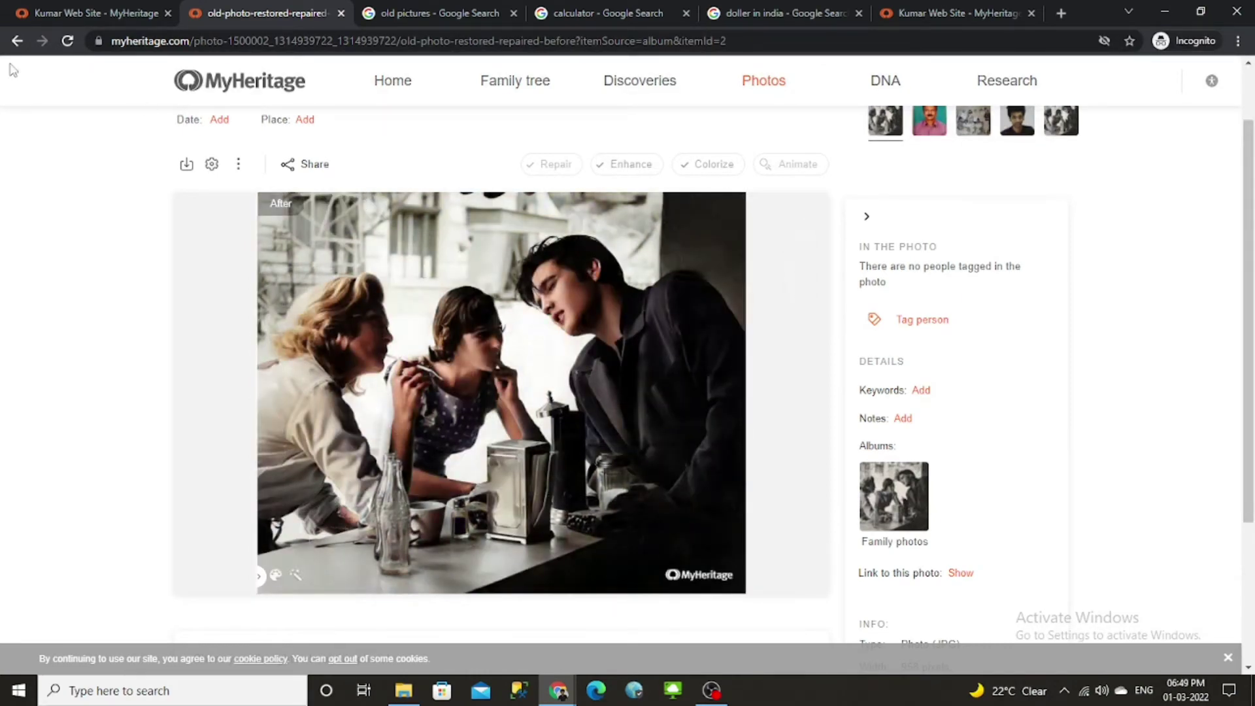
{"action": "left_click", "coordinate": [15, 15]}
{"action": "left_click", "coordinate": [17, 42]}
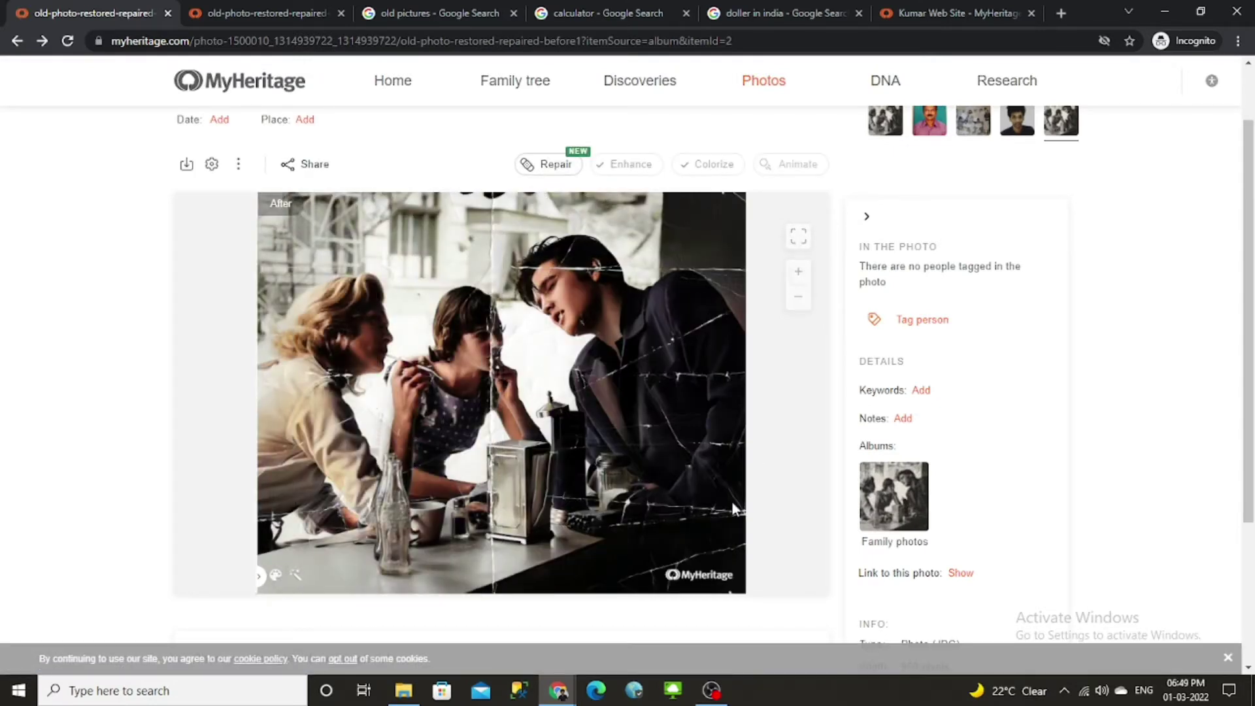
Step: Download the Improved photo version of the diner photo as a JPG, then open File Explorer
{"action": "left_click", "coordinate": [188, 166]}
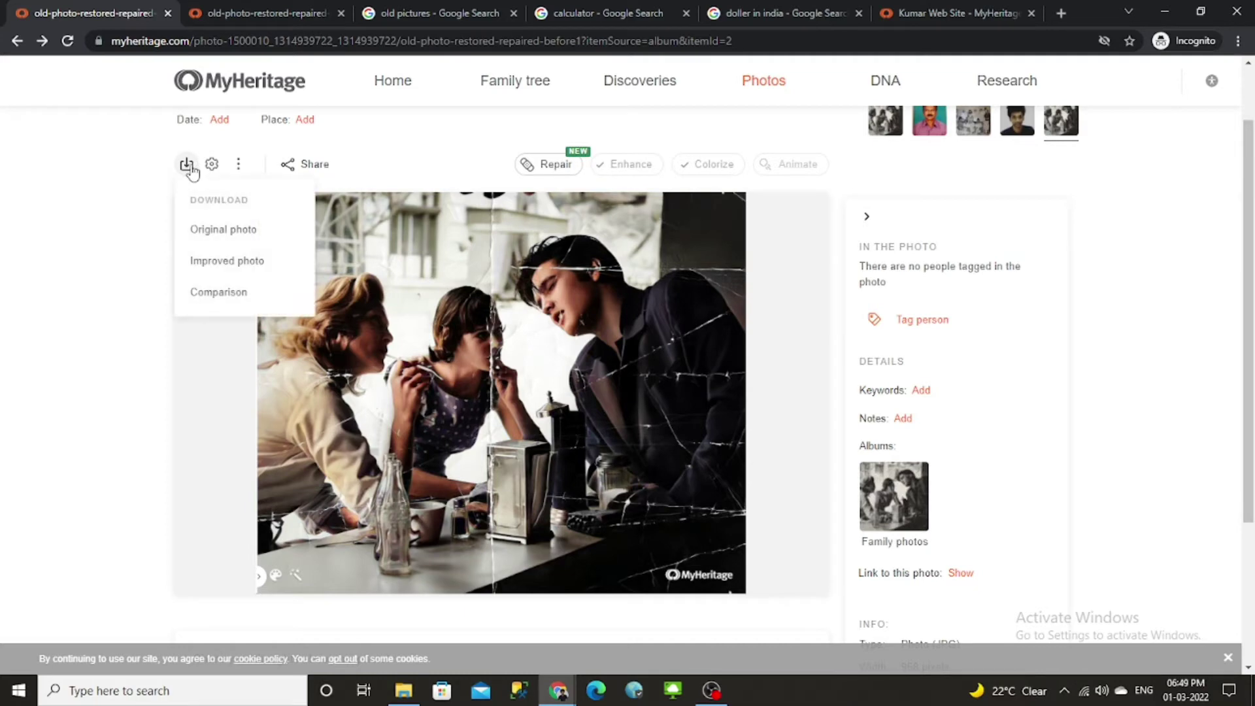
{"action": "left_click", "coordinate": [210, 264]}
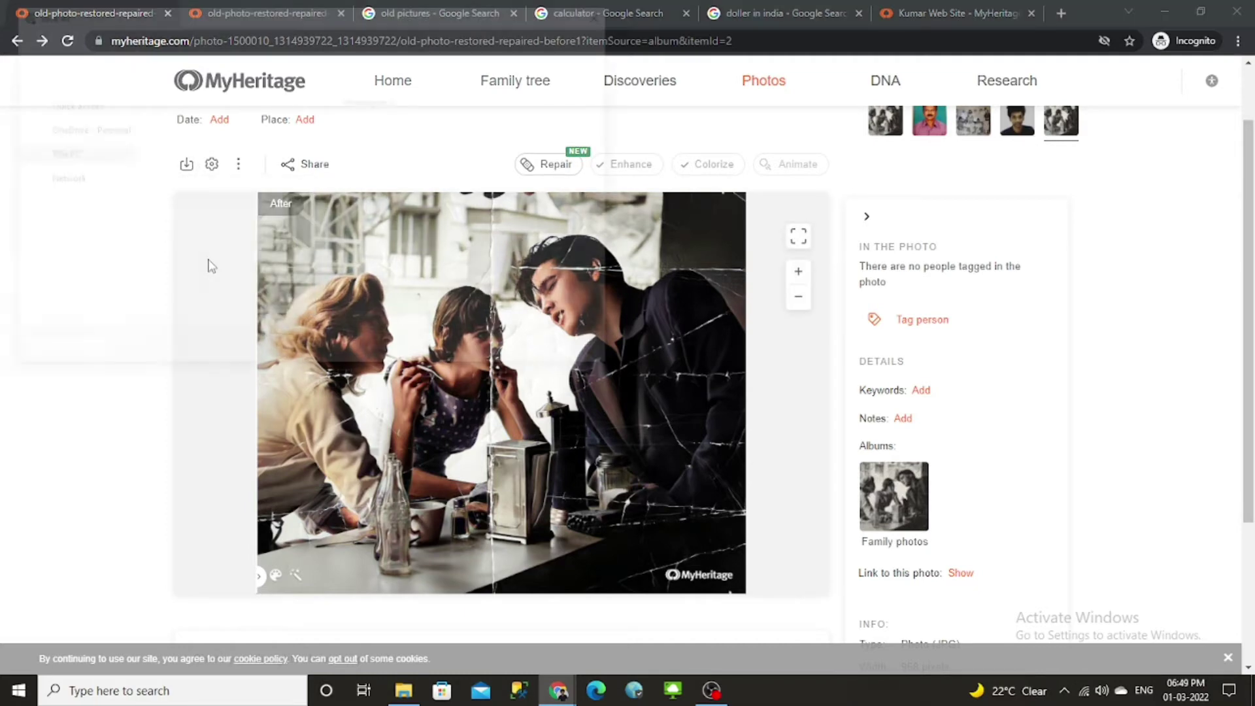
{"action": "left_click", "coordinate": [470, 351]}
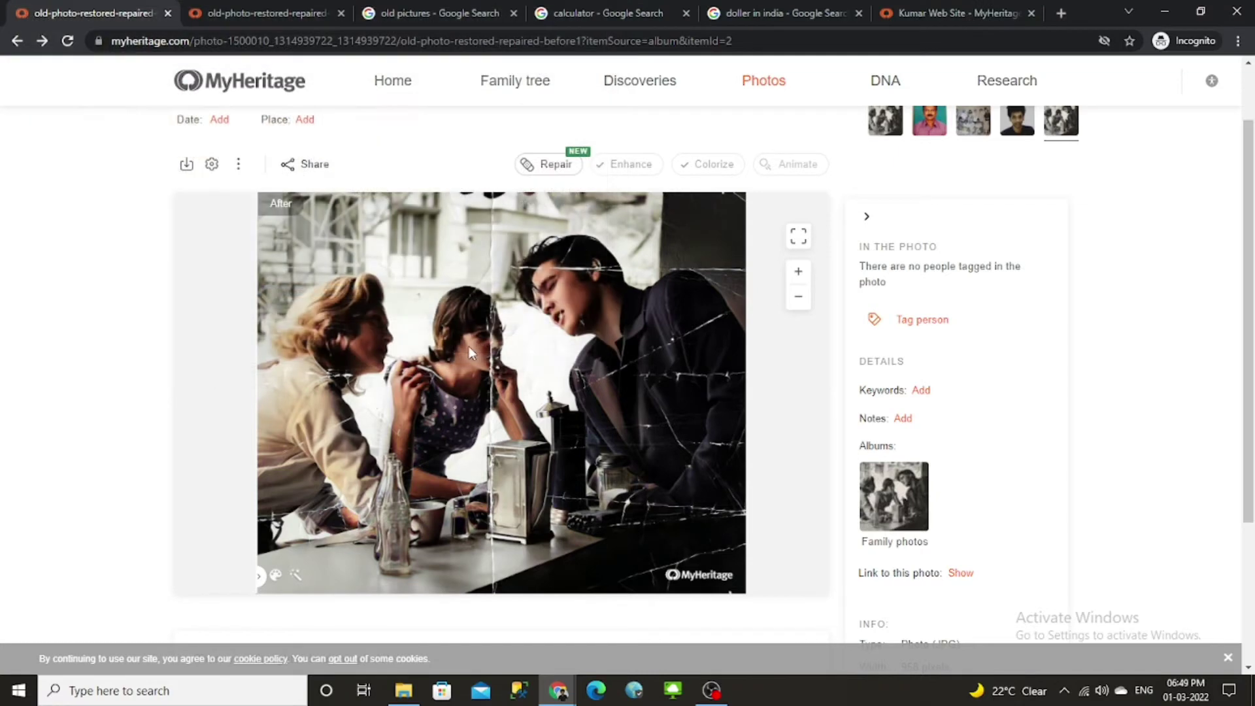
{"action": "left_click", "coordinate": [412, 693]}
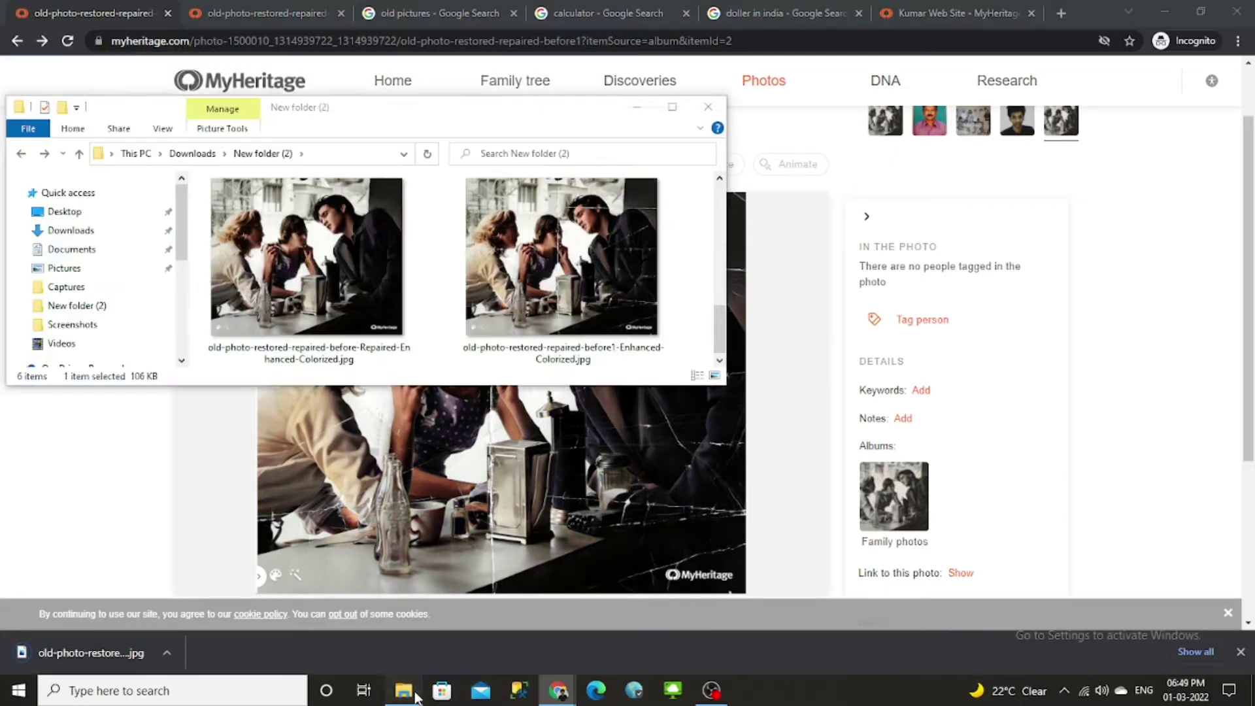
{"action": "double_click", "coordinate": [487, 268]}
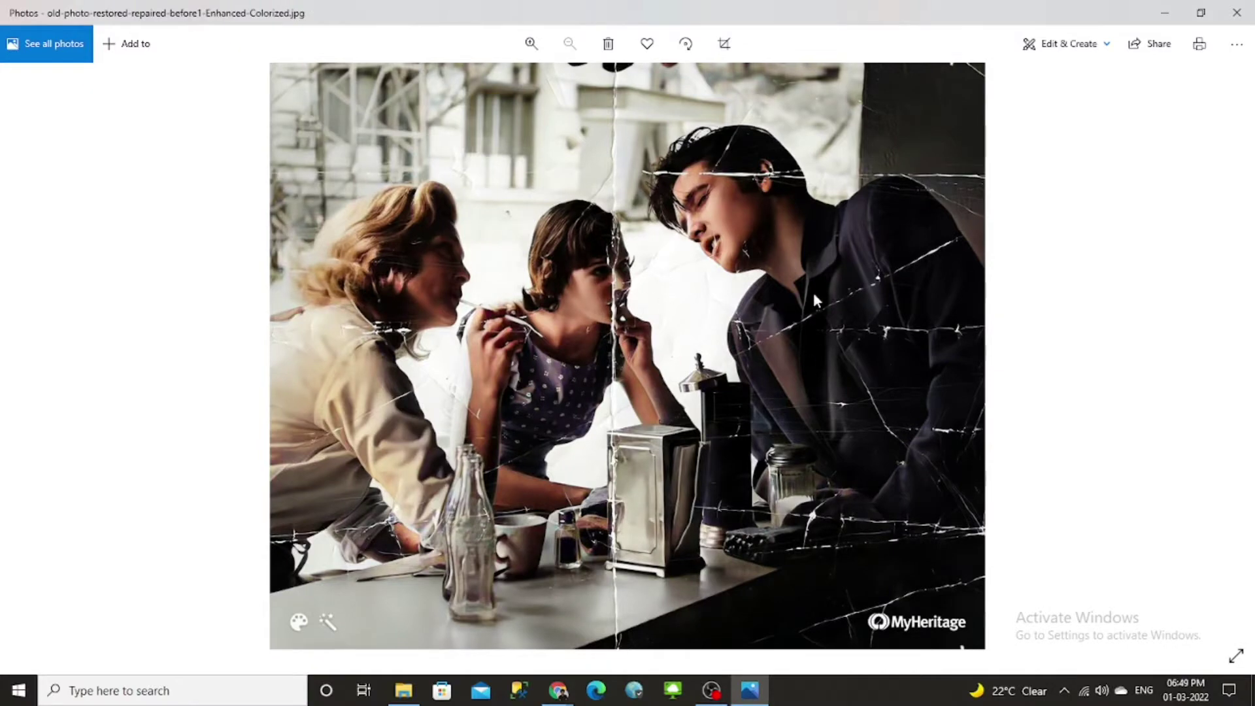
{"action": "scroll", "coordinate": [707, 230], "scroll_direction": "up", "scroll_amount": 3}
{"action": "scroll", "coordinate": [707, 230], "scroll_direction": "down", "scroll_amount": 3}
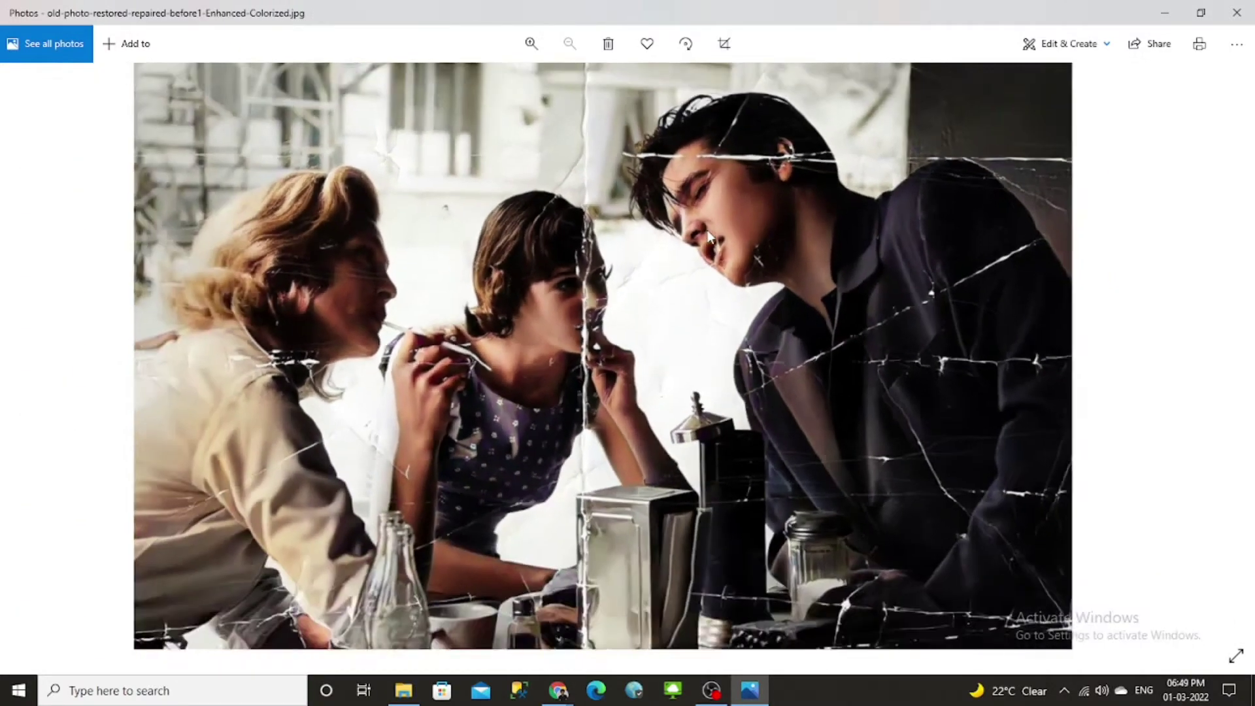
{"action": "key", "text": "Right"}
{"action": "scroll", "coordinate": [678, 244], "scroll_direction": "up", "scroll_amount": 3}
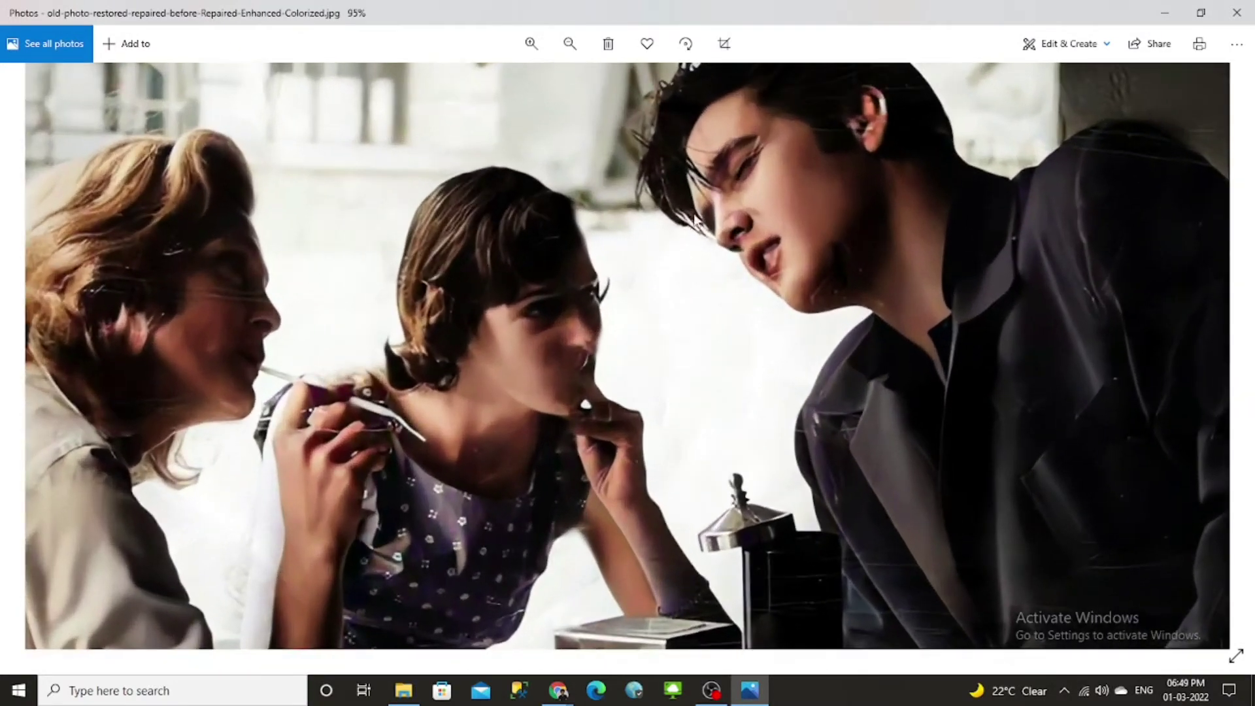
{"action": "scroll", "coordinate": [683, 228], "scroll_direction": "down", "scroll_amount": 3}
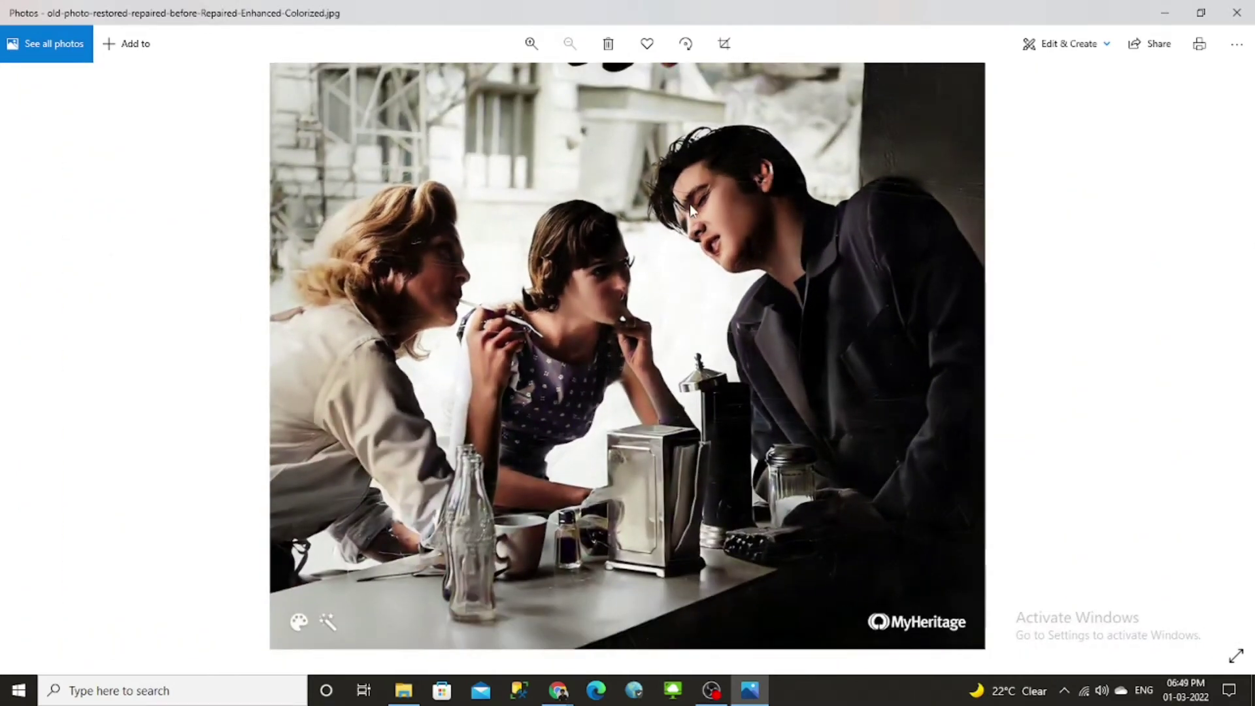
{"action": "left_click", "coordinate": [1236, 13]}
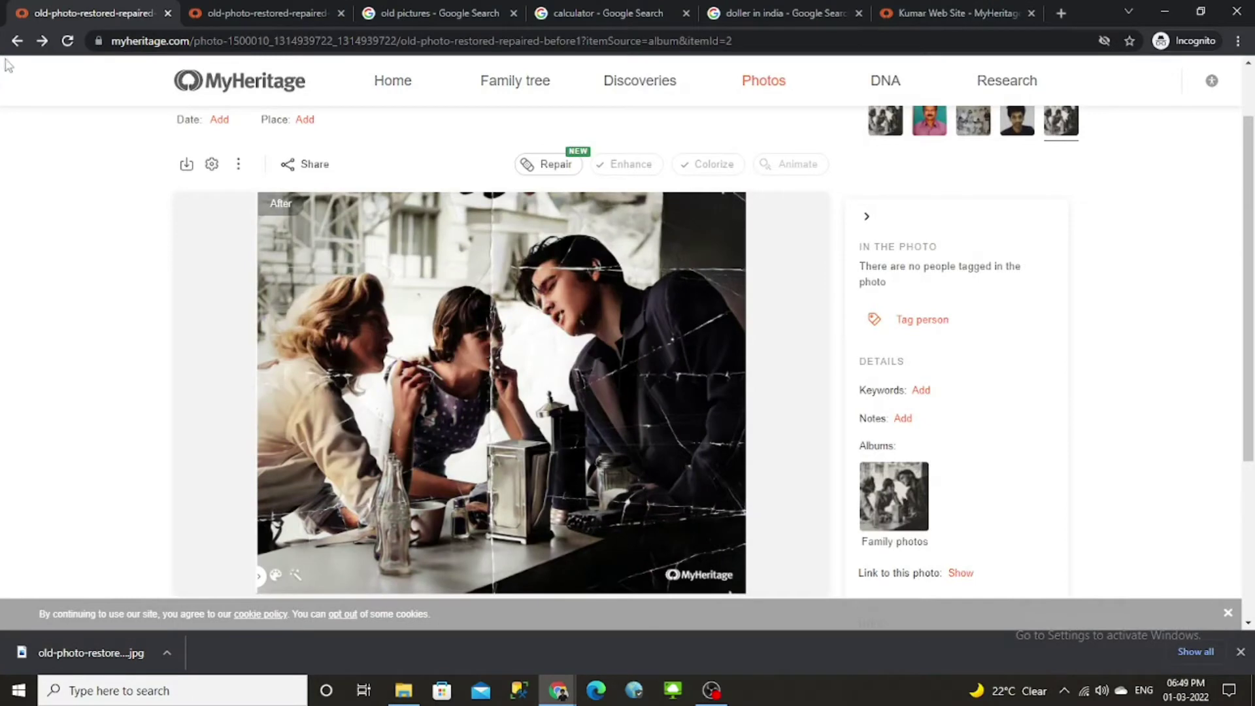
Step: Return to All media items and upload the portrait JPG dragged from File Explorer
{"action": "left_click", "coordinate": [14, 42]}
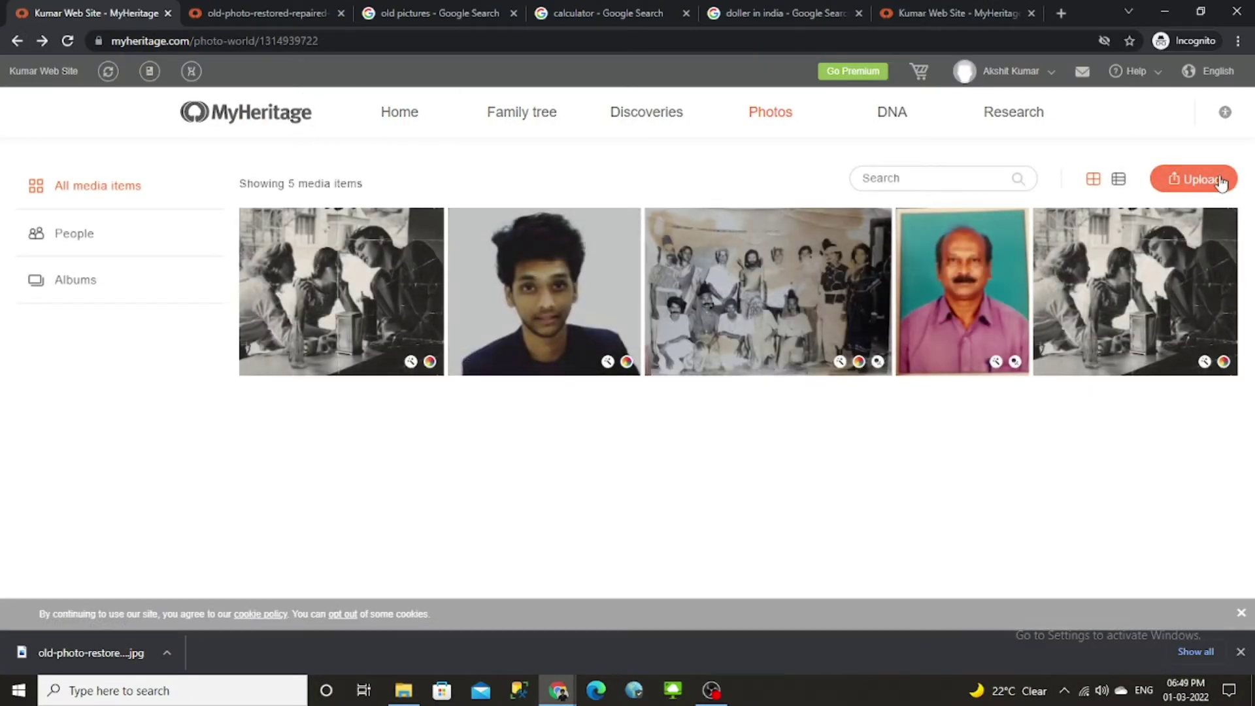
{"action": "left_click", "coordinate": [1220, 182]}
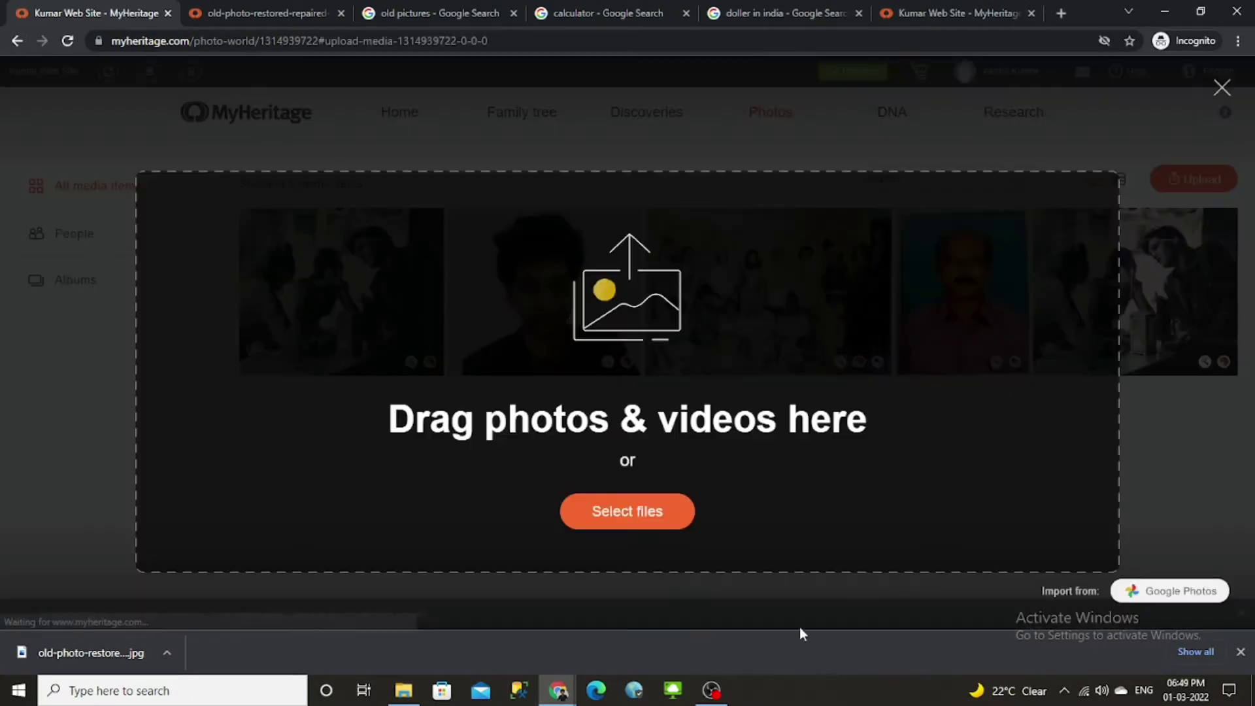
{"action": "left_click", "coordinate": [401, 693]}
{"action": "scroll", "coordinate": [481, 327], "scroll_direction": "up", "scroll_amount": 3}
{"action": "left_click_drag", "start_coordinate": [556, 302], "coordinate": [665, 523]}
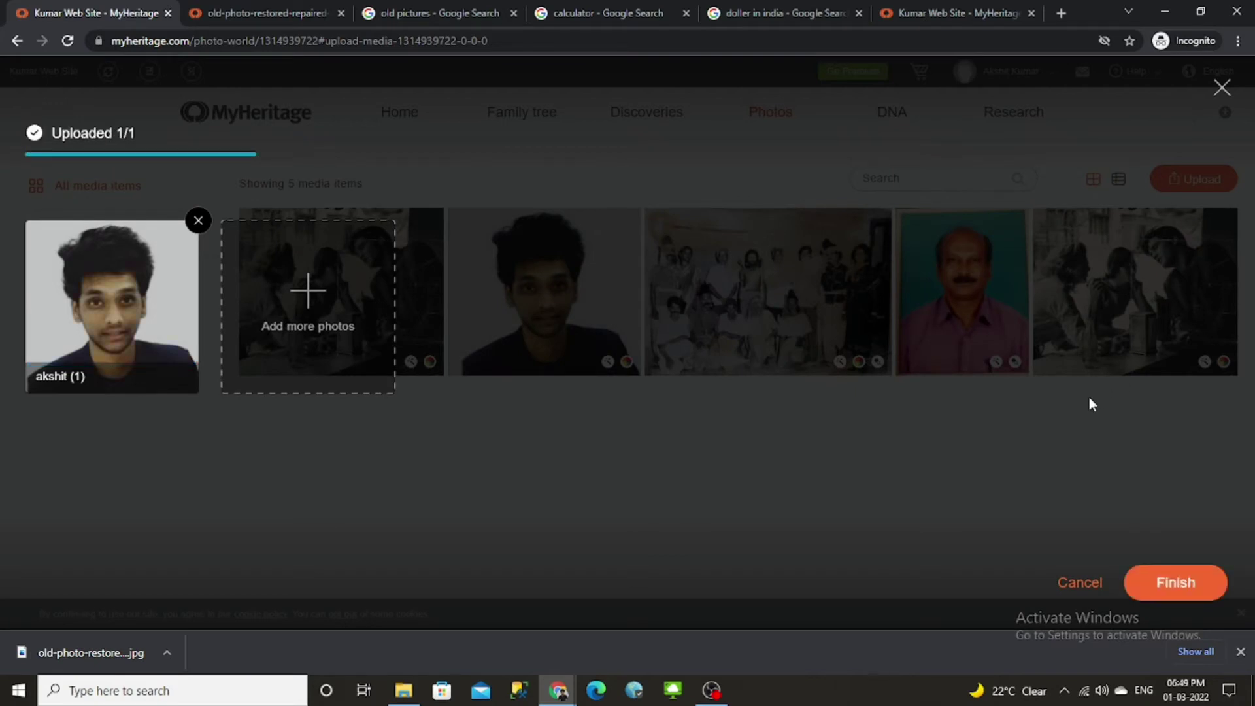
{"action": "left_click", "coordinate": [1181, 583]}
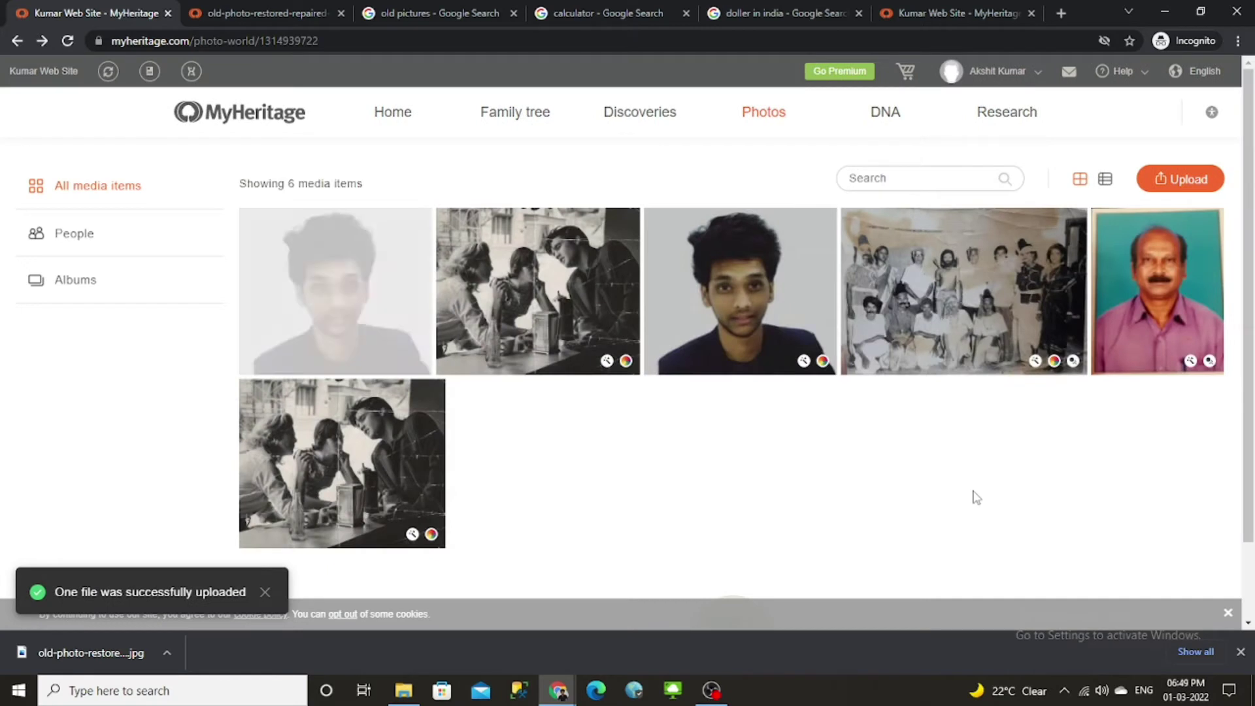
Step: Open the uploaded portrait, enhance it, and compare before and after with the slider
{"action": "left_click", "coordinate": [371, 304]}
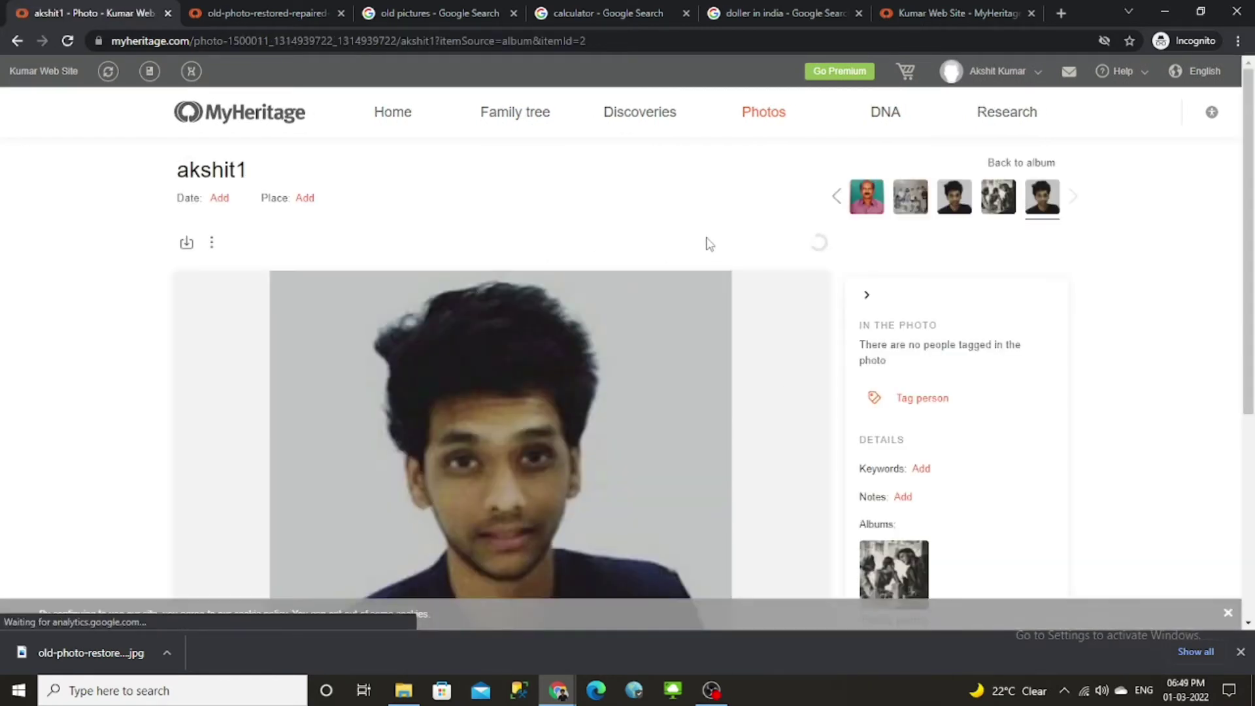
{"action": "scroll", "coordinate": [1000, 269], "scroll_direction": "down", "scroll_amount": 3}
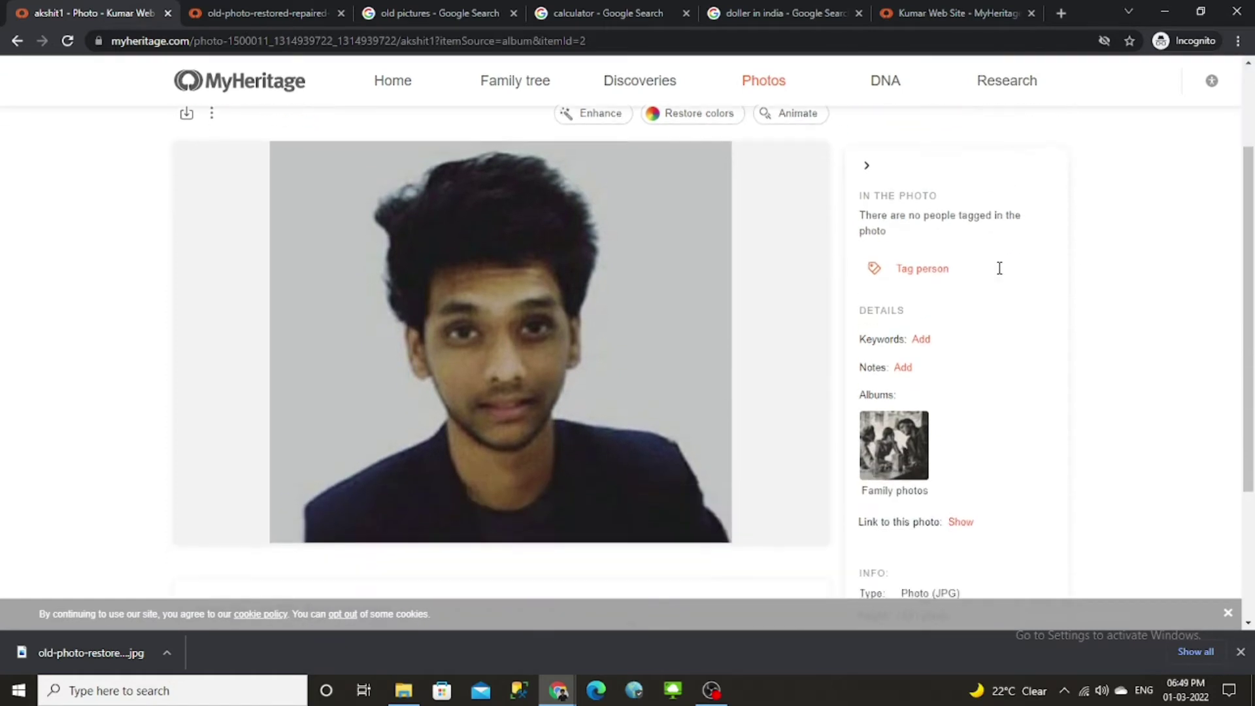
{"action": "scroll", "coordinate": [633, 192], "scroll_direction": "up", "scroll_amount": 1}
{"action": "left_click", "coordinate": [591, 171]}
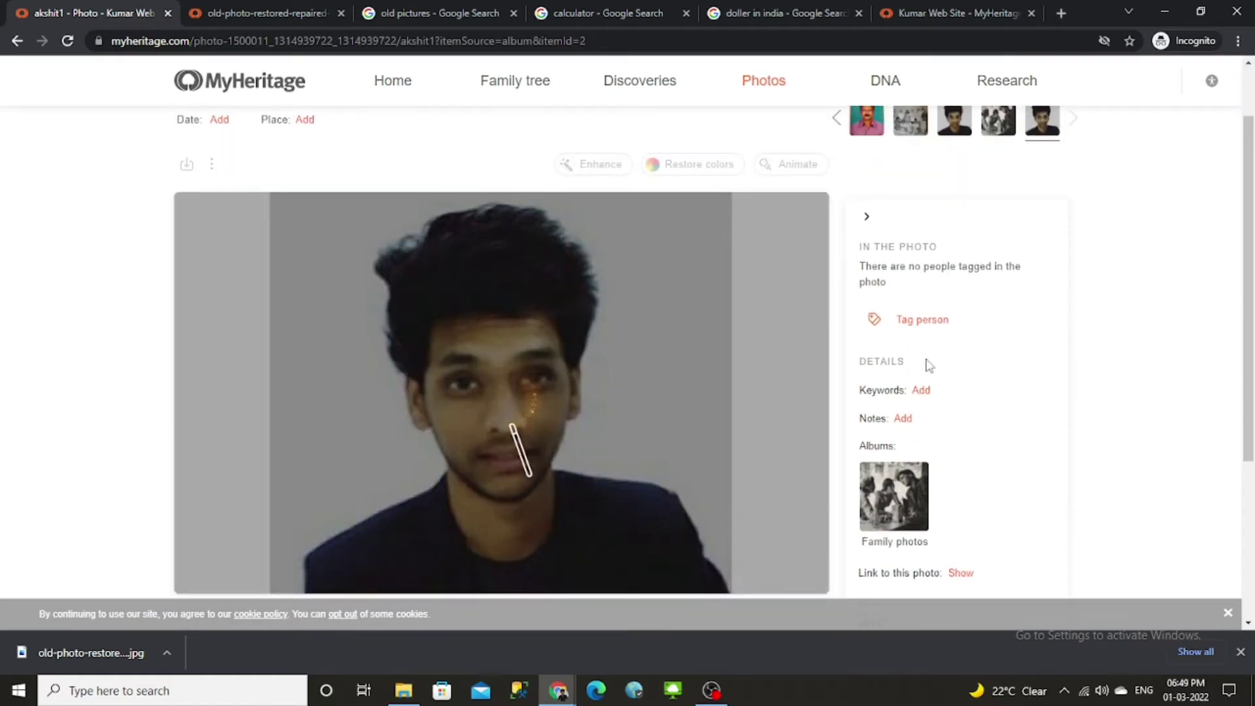
{"action": "left_click", "coordinate": [1240, 652]}
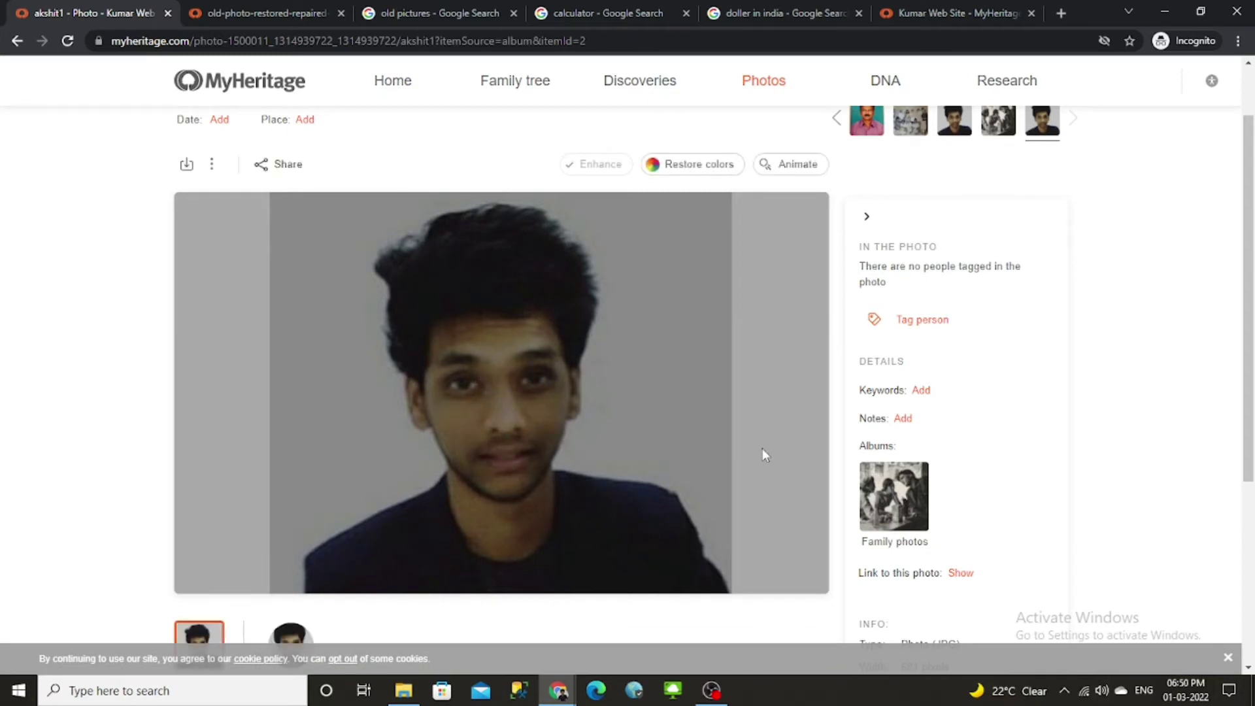
{"action": "left_click_drag", "start_coordinate": [502, 576], "coordinate": [222, 561]}
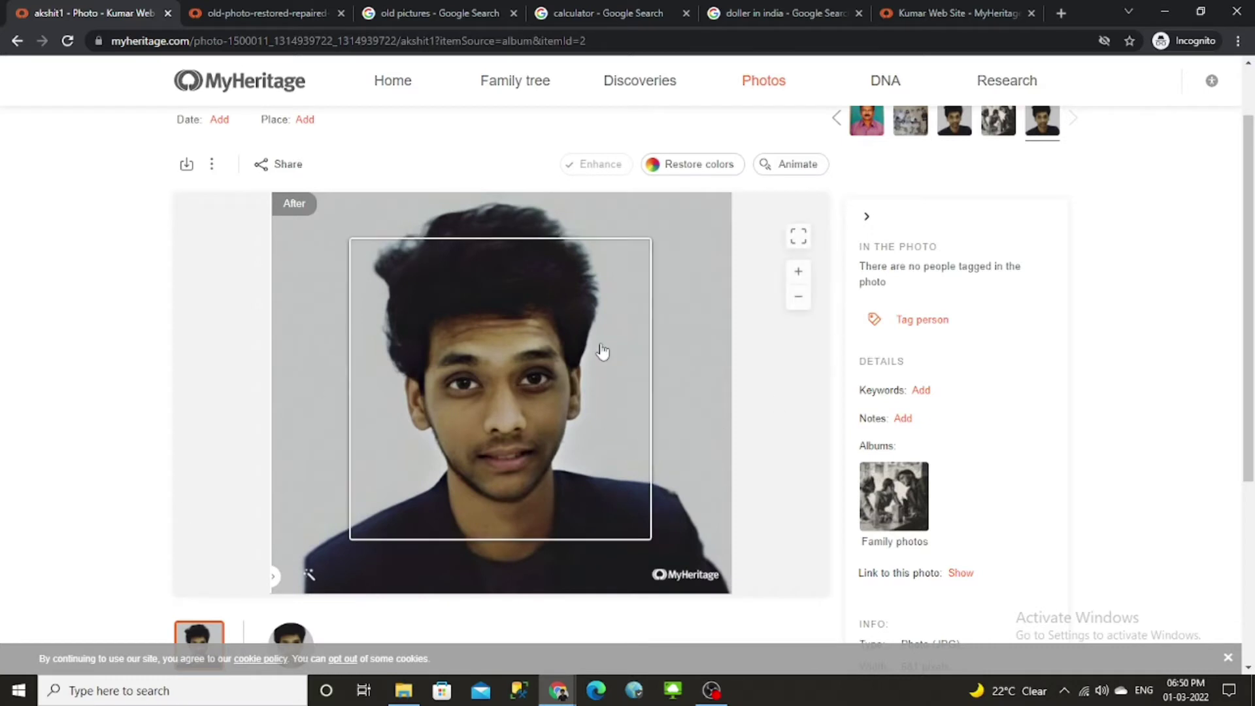
Step: Colorize the enhanced portrait, compare it, and go back to the six-item album
{"action": "left_click", "coordinate": [698, 168]}
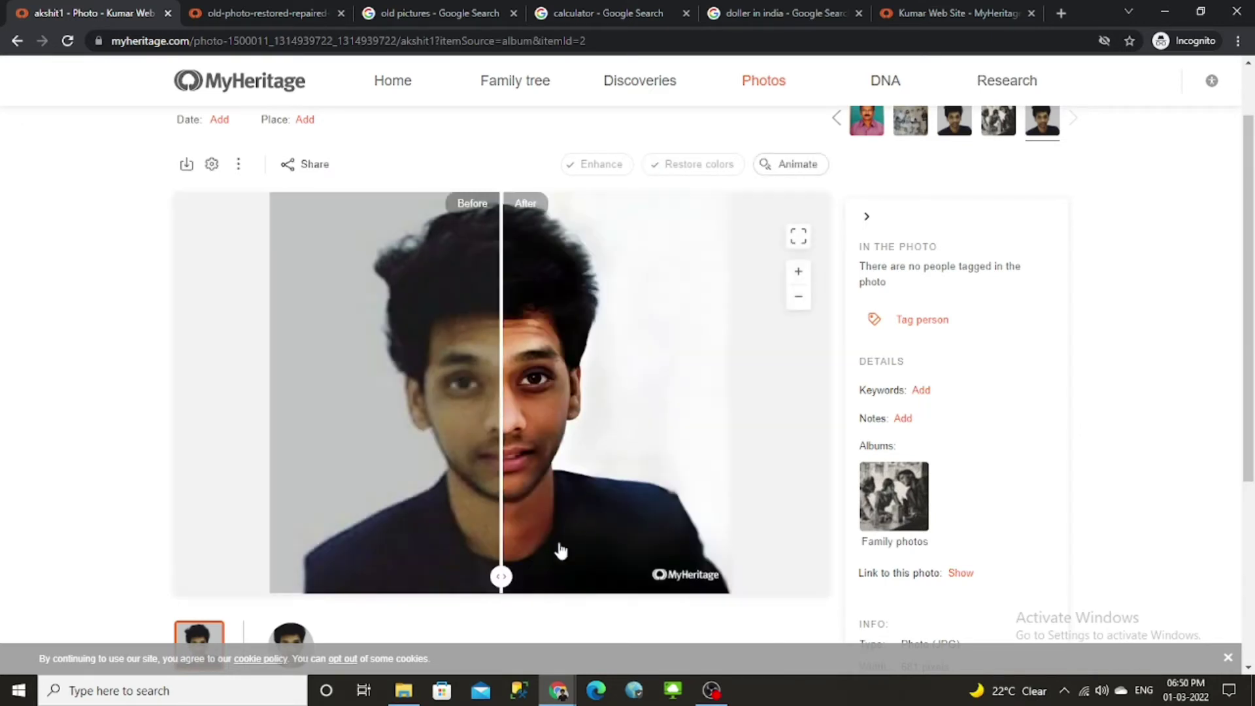
{"action": "left_click_drag", "start_coordinate": [501, 575], "coordinate": [270, 544]}
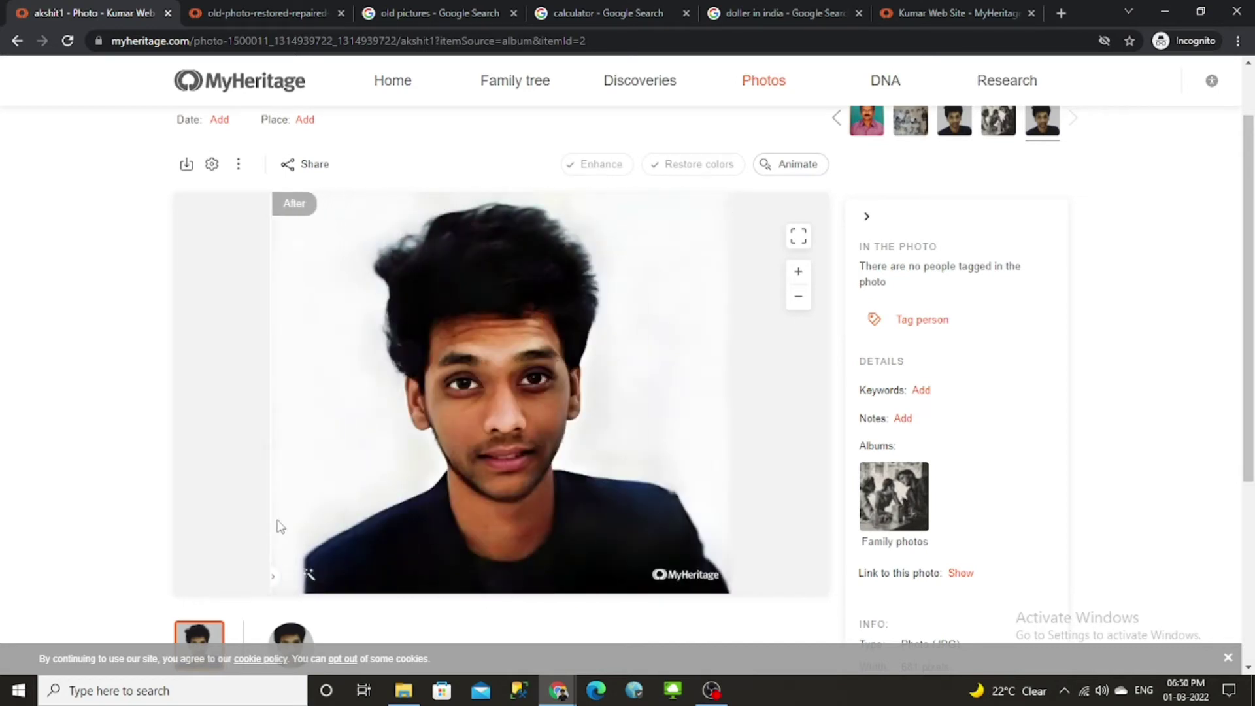
{"action": "left_click", "coordinate": [17, 41]}
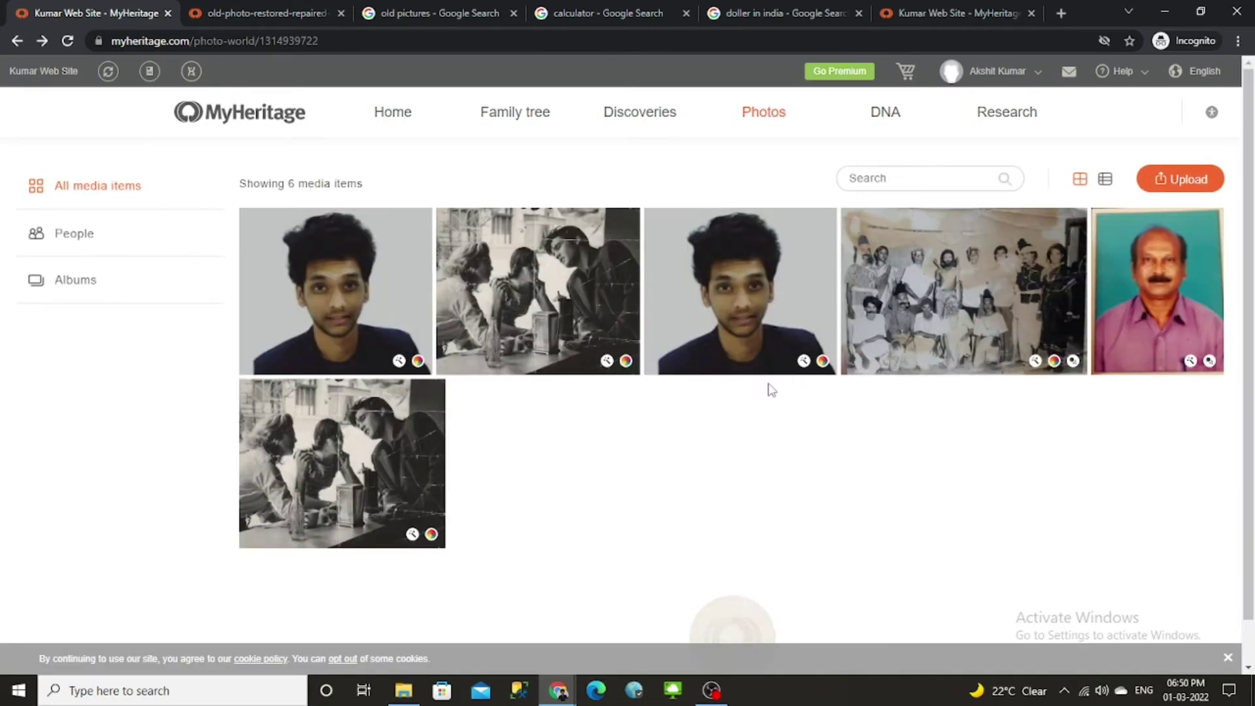
Step: Open the sepia group photo, slide its Before/After comparison with the colorized version, and choose Animate
{"action": "left_click", "coordinate": [955, 382]}
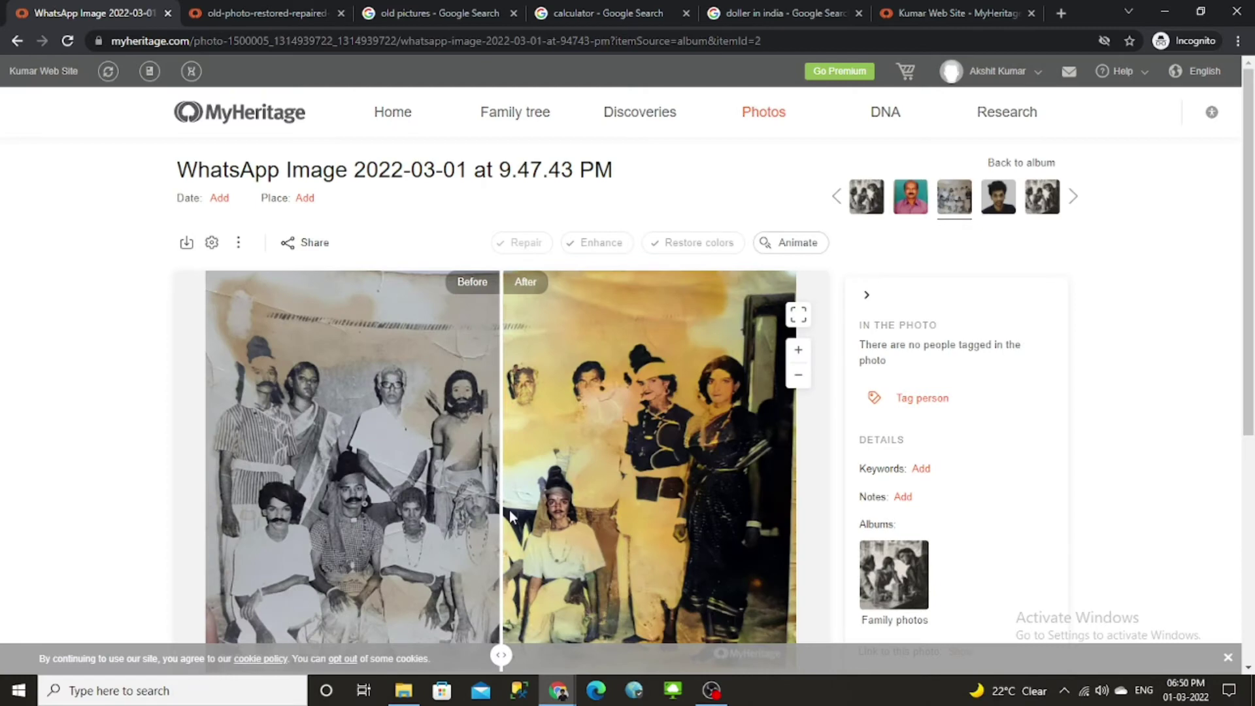
{"action": "scroll", "coordinate": [510, 516], "scroll_direction": "down", "scroll_amount": 2}
{"action": "mouse_move", "coordinate": [208, 494]}
{"action": "left_mouse_down"}
{"action": "mouse_move", "coordinate": [1005, 491]}
{"action": "mouse_move", "coordinate": [217, 487]}
{"action": "left_mouse_up"}
{"action": "scroll", "coordinate": [761, 351], "scroll_direction": "up", "scroll_amount": 2}
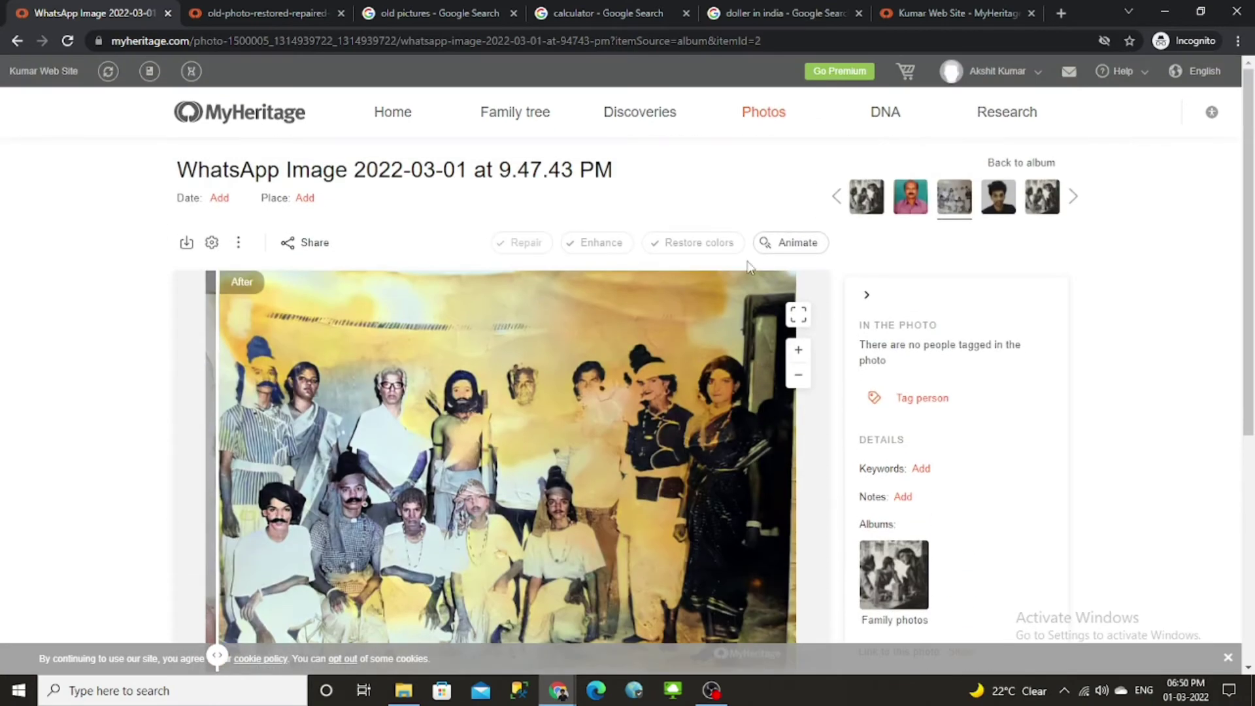
{"action": "left_click", "coordinate": [791, 245]}
{"action": "scroll", "coordinate": [772, 389], "scroll_direction": "down", "scroll_amount": 1}
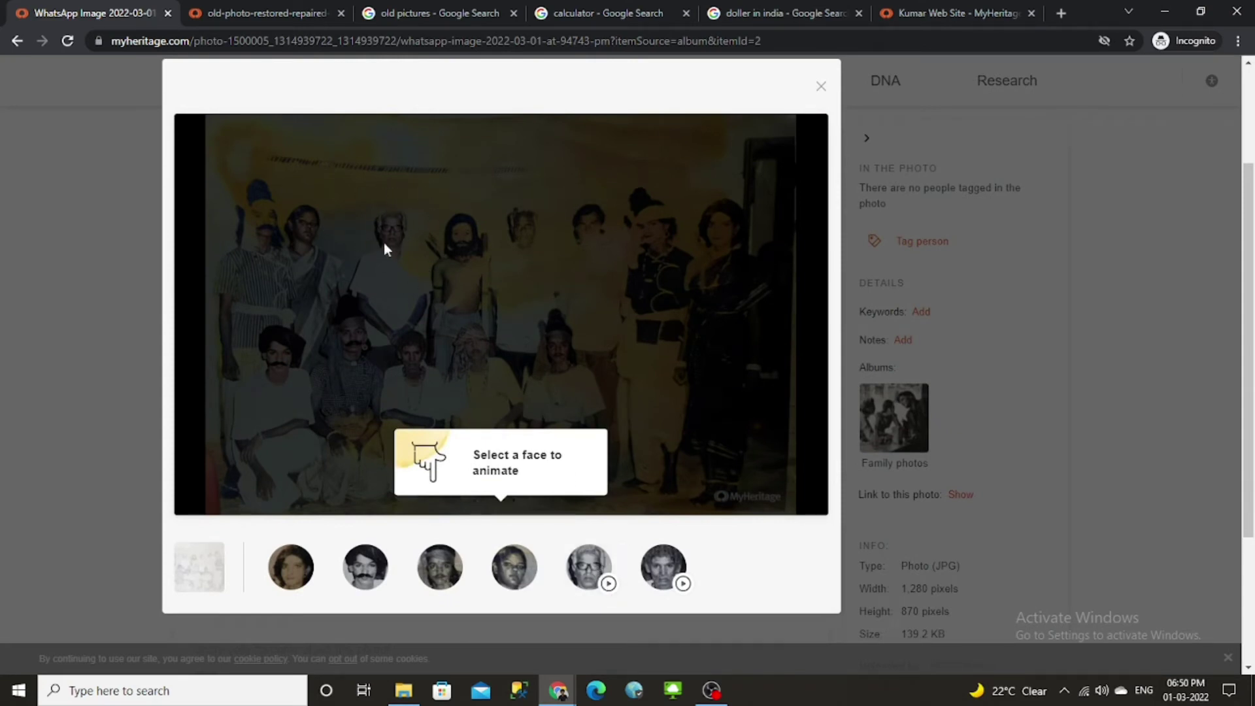
Step: Animate the glasses man's face, save the animation as an mp4, and watch it
{"action": "left_click", "coordinate": [597, 565]}
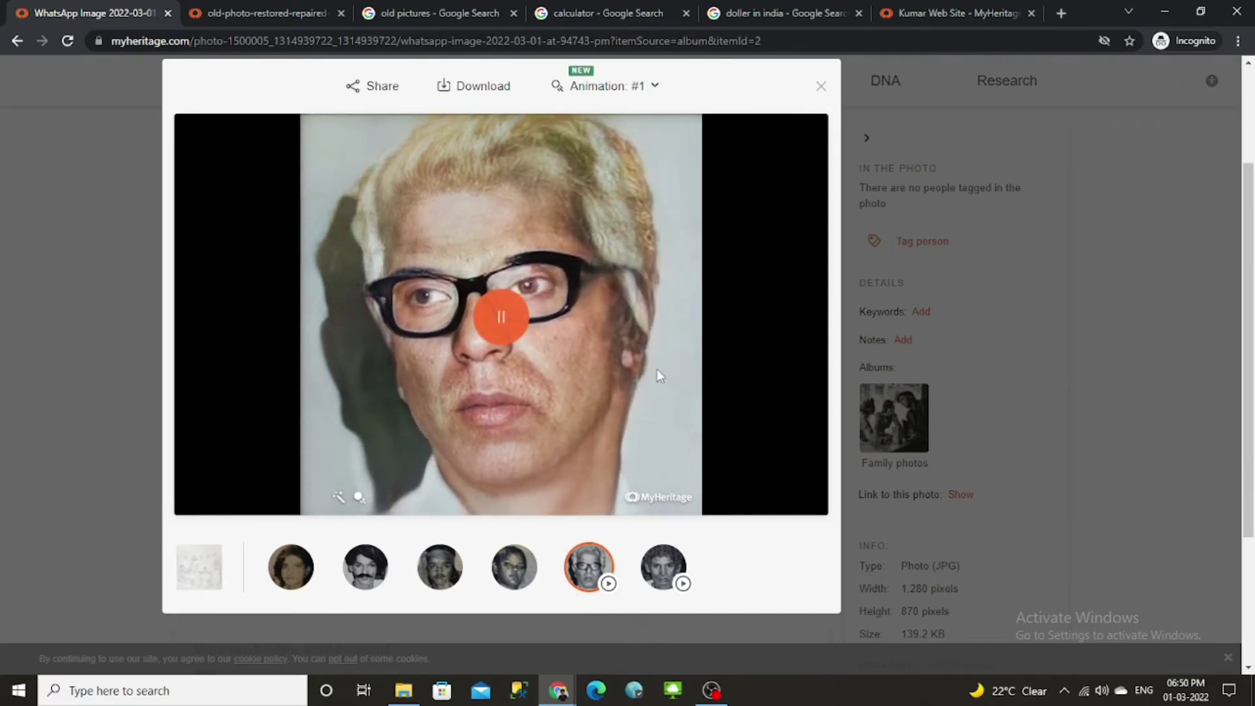
{"action": "left_click", "coordinate": [484, 88]}
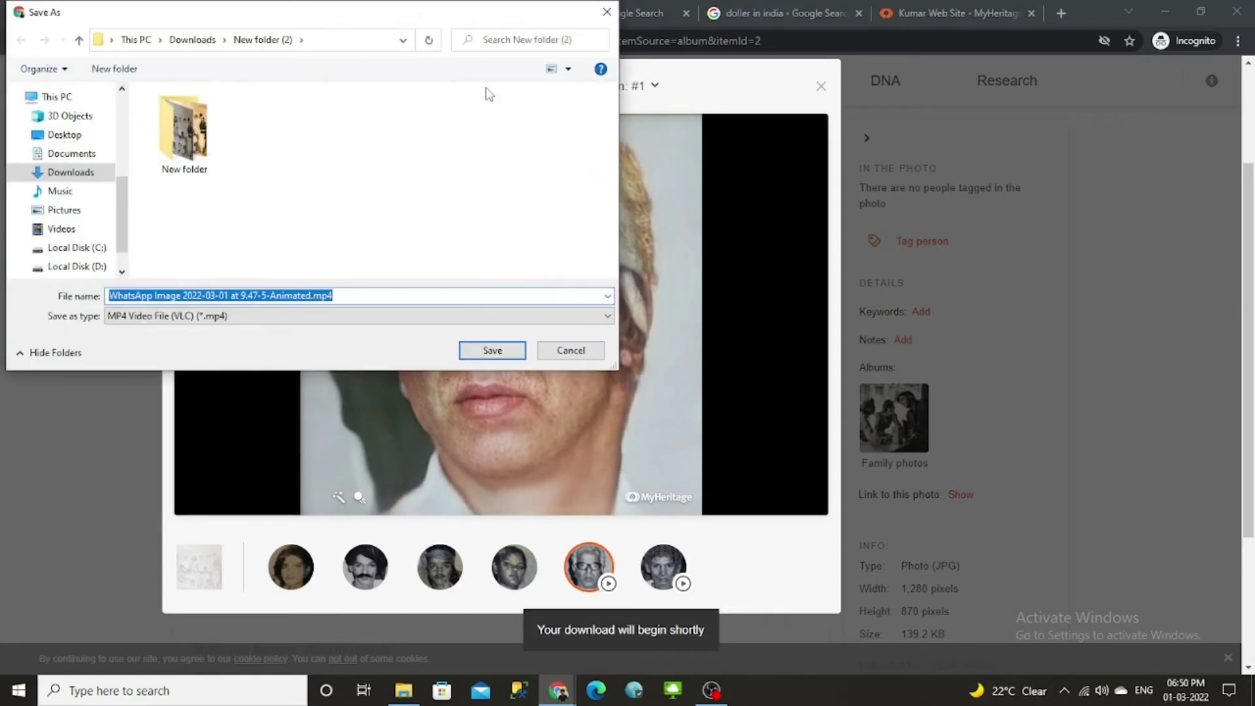
{"action": "left_click", "coordinate": [492, 351]}
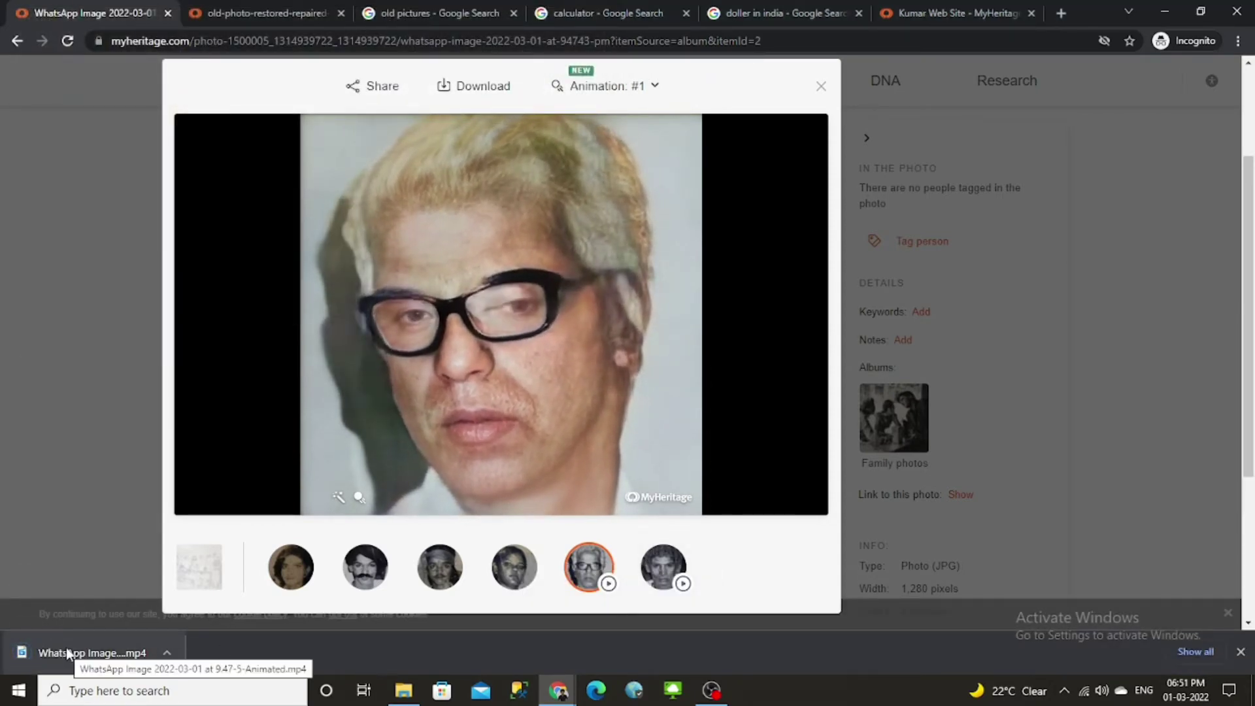
{"action": "left_click", "coordinate": [107, 654]}
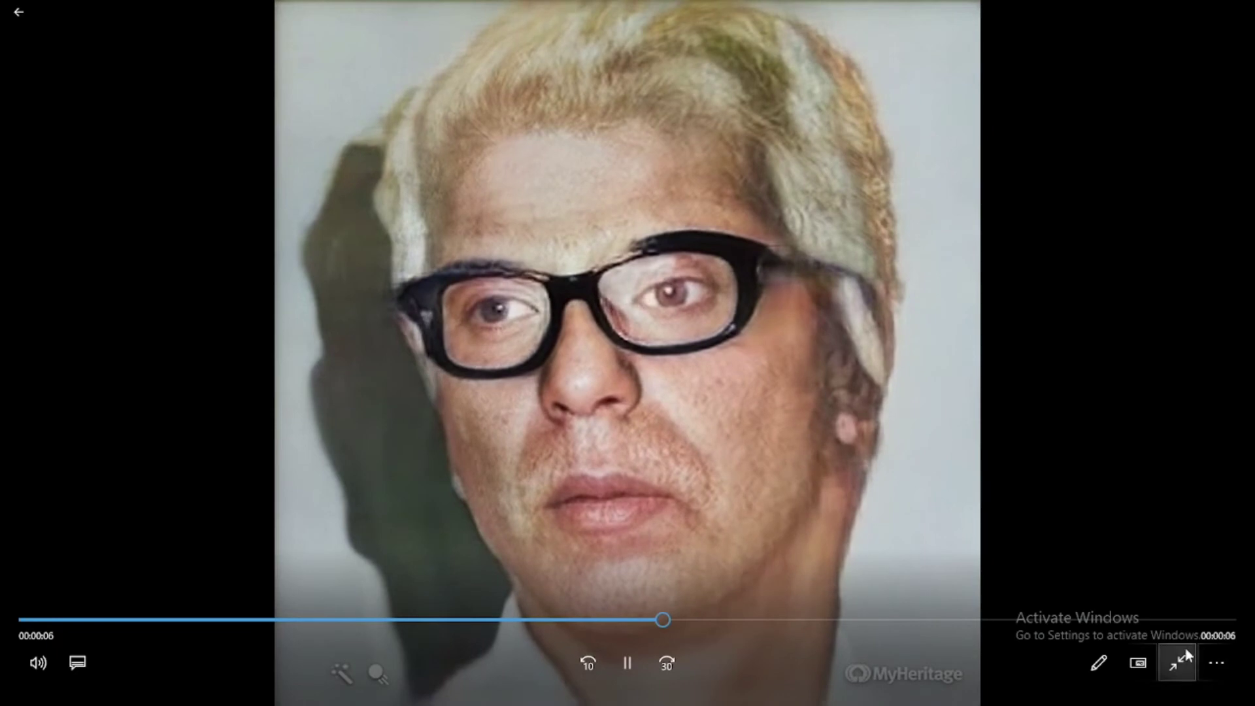
{"action": "left_click", "coordinate": [1178, 658]}
{"action": "left_click", "coordinate": [1236, 12]}
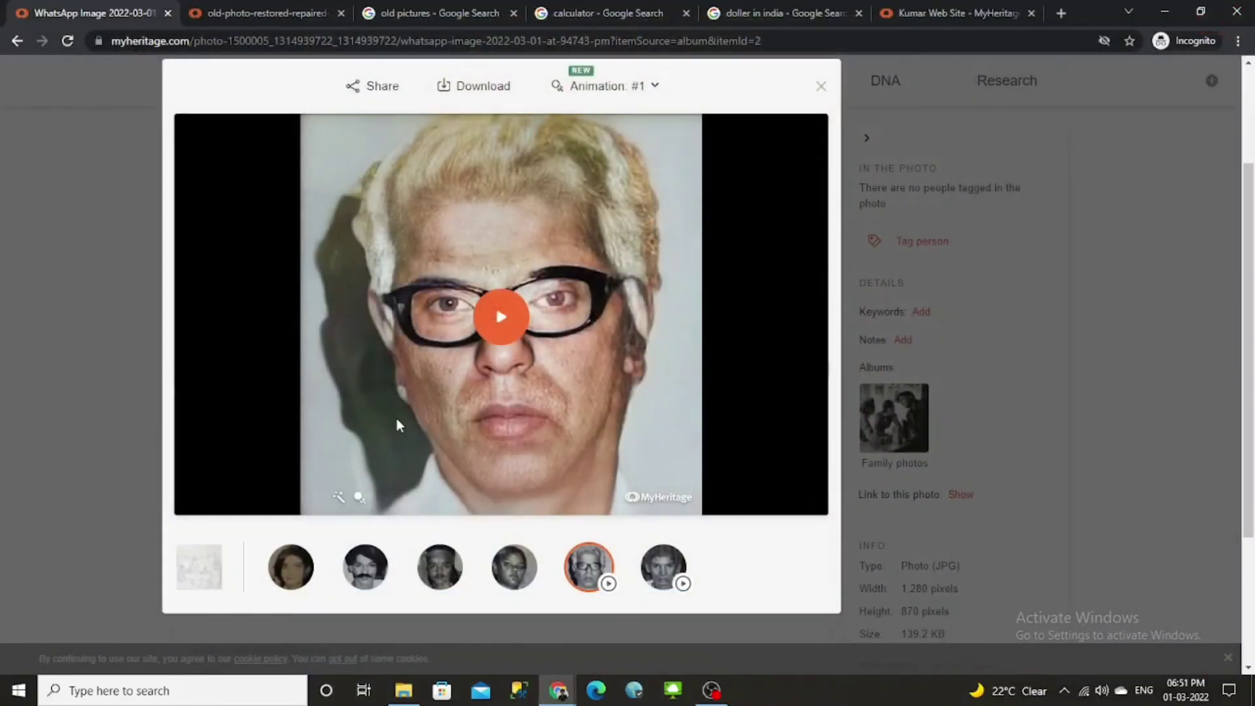
Step: Animate the last detected face, pause the clip, and close the animation viewer
{"action": "left_click", "coordinate": [664, 567]}
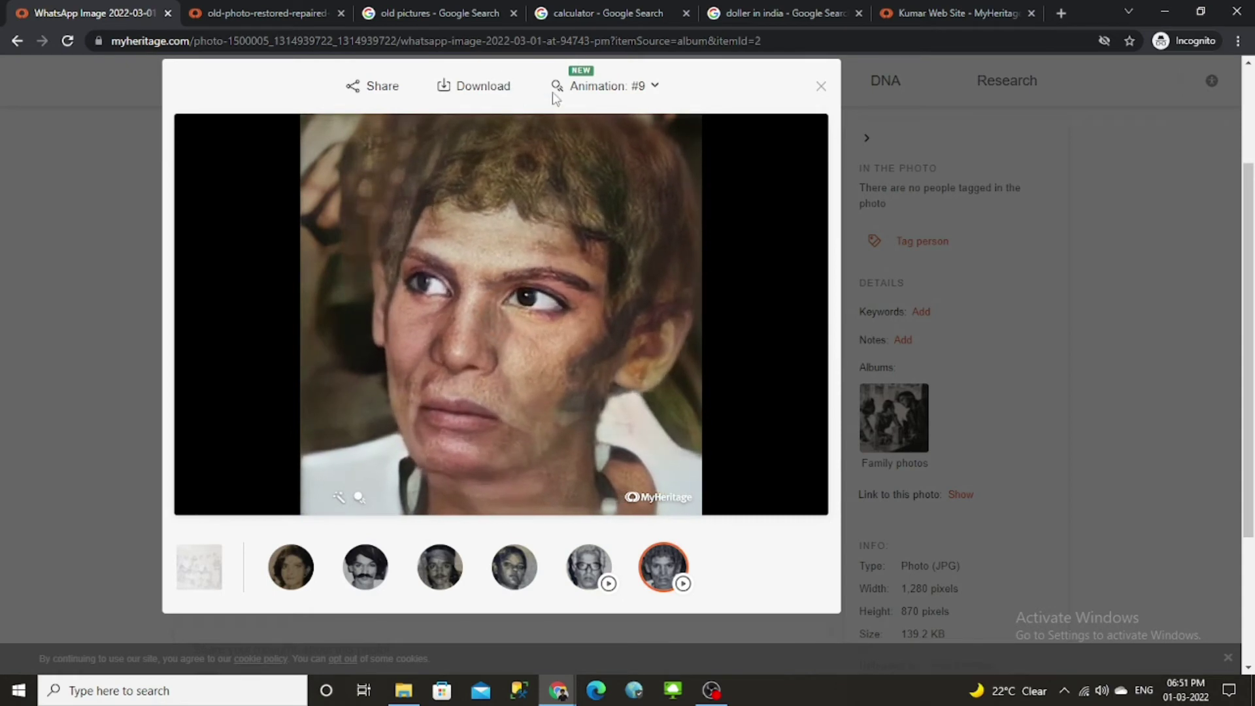
{"action": "left_click", "coordinate": [499, 314]}
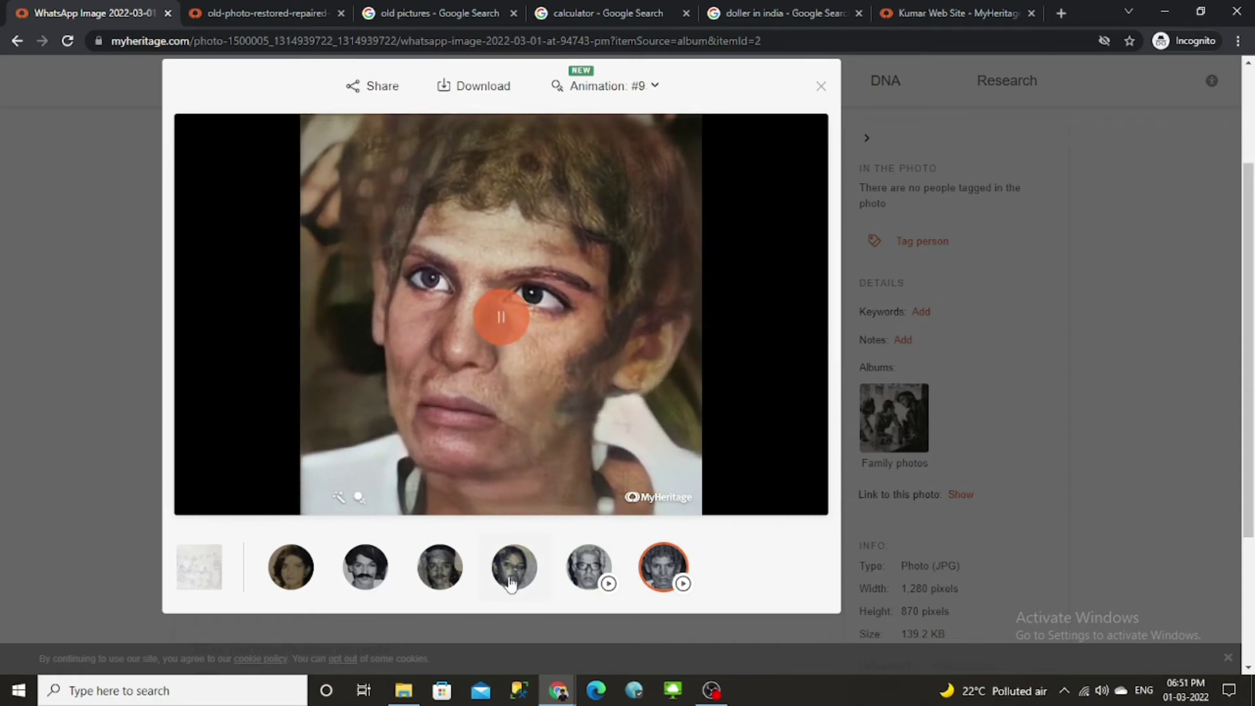
{"action": "left_click", "coordinate": [821, 87]}
{"action": "scroll", "coordinate": [723, 145], "scroll_direction": "up", "scroll_amount": 2}
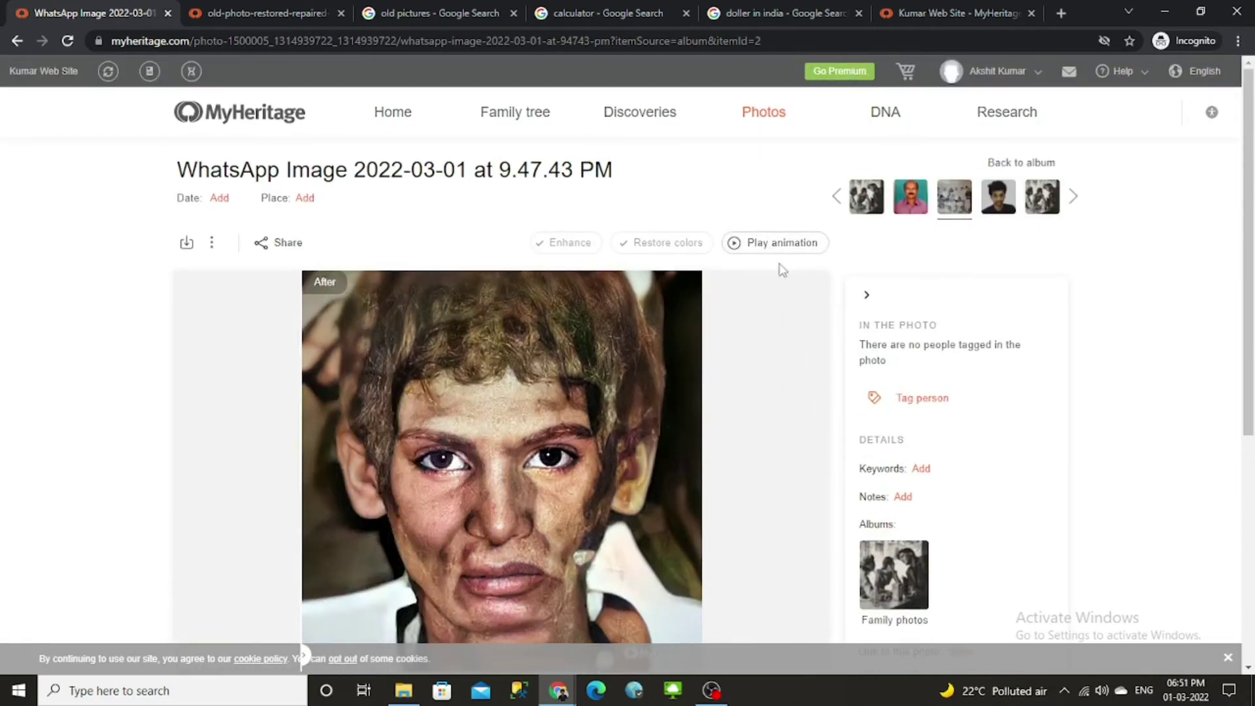
Step: Return to All media items, open the purple-shirt man's portrait, and compare enhanced against original
{"action": "left_click", "coordinate": [15, 41]}
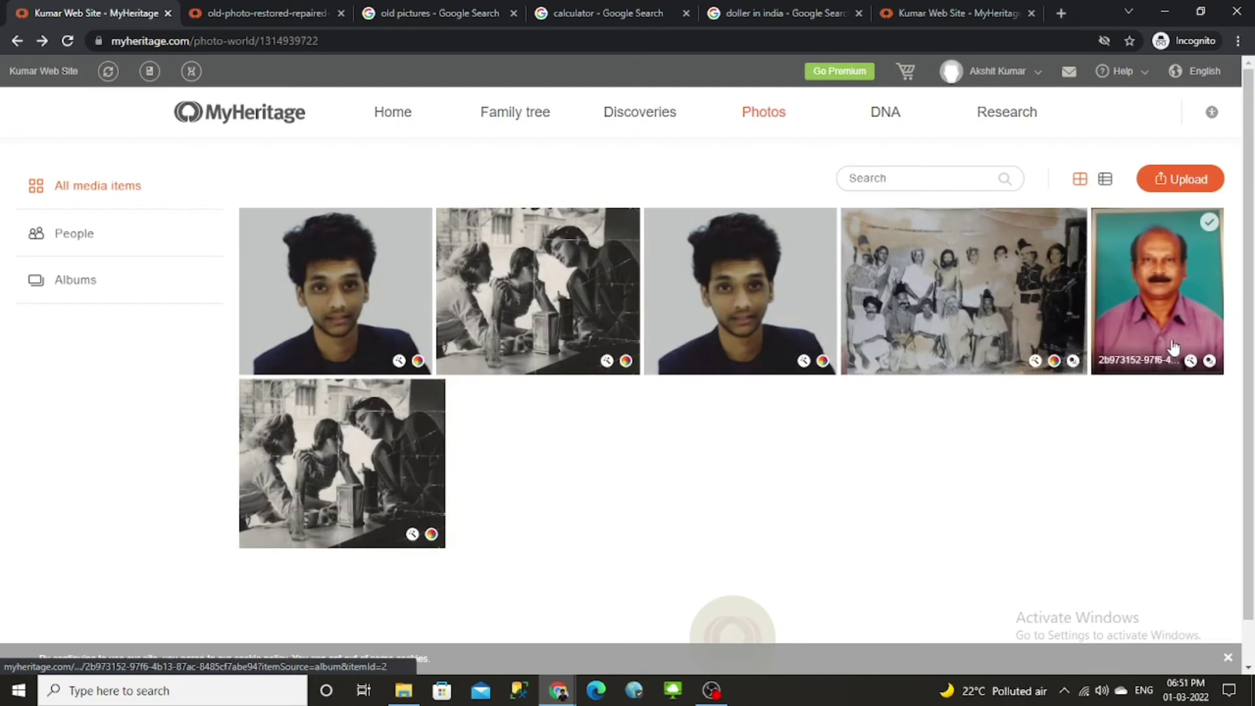
{"action": "left_click", "coordinate": [1132, 316]}
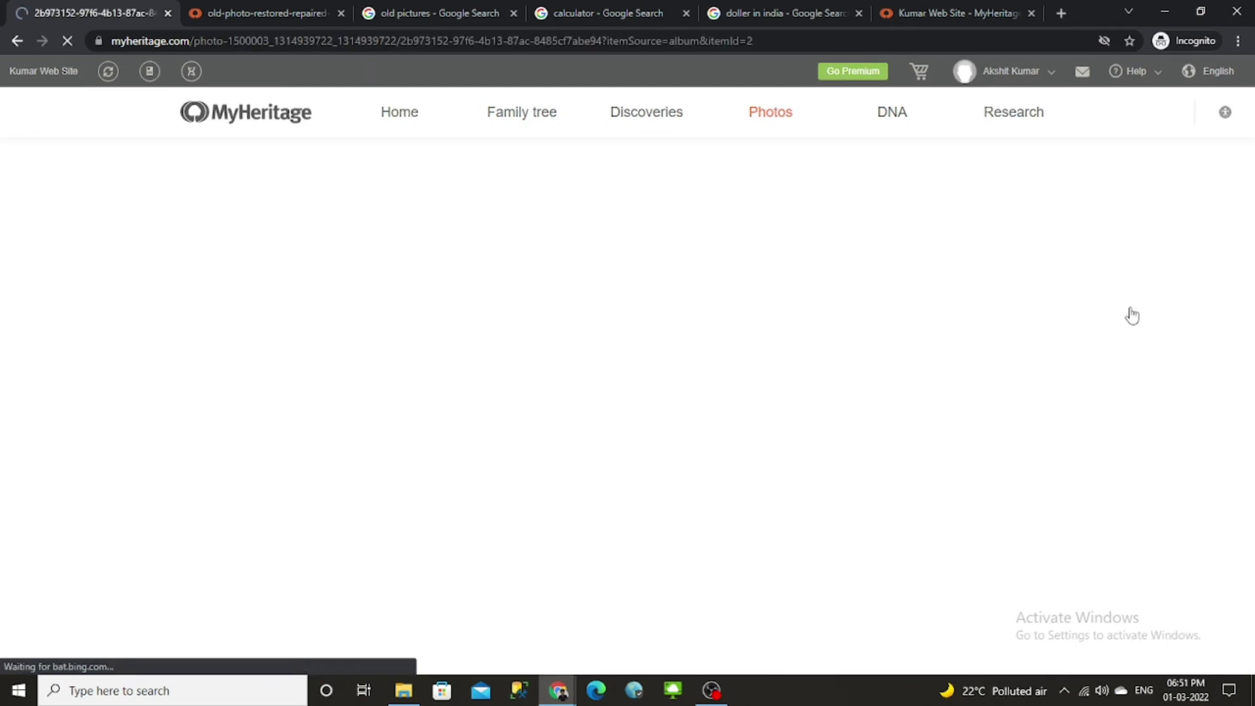
{"action": "scroll", "coordinate": [637, 390], "scroll_direction": "down", "scroll_amount": 1}
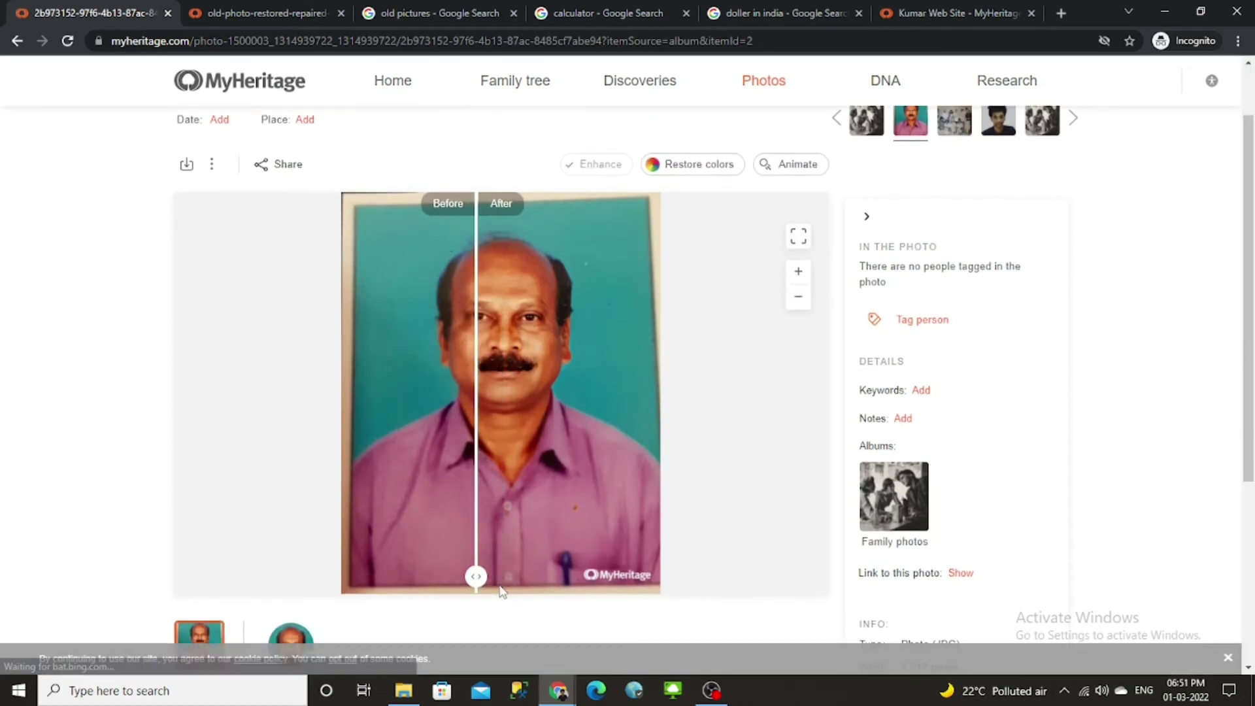
{"action": "mouse_move", "coordinate": [341, 579]}
{"action": "left_mouse_down"}
{"action": "mouse_move", "coordinate": [694, 582]}
{"action": "mouse_move", "coordinate": [336, 578]}
{"action": "left_mouse_up"}
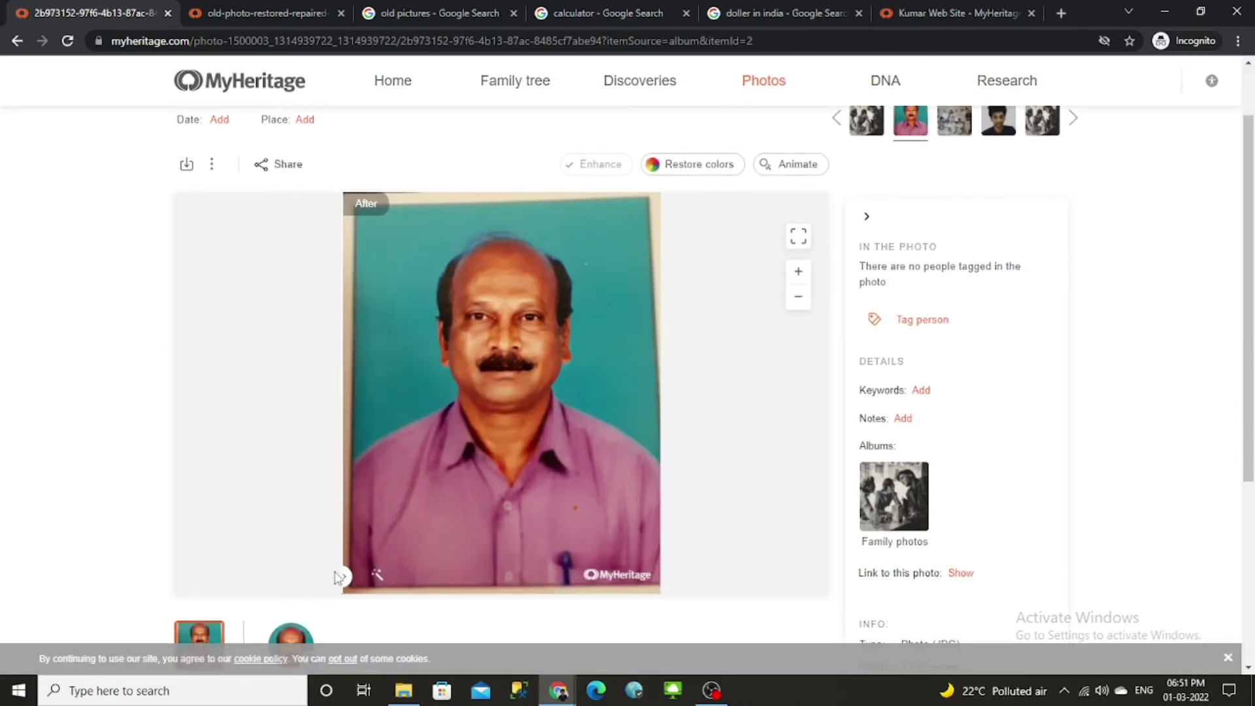
{"action": "scroll", "coordinate": [406, 553], "scroll_direction": "down", "scroll_amount": 1}
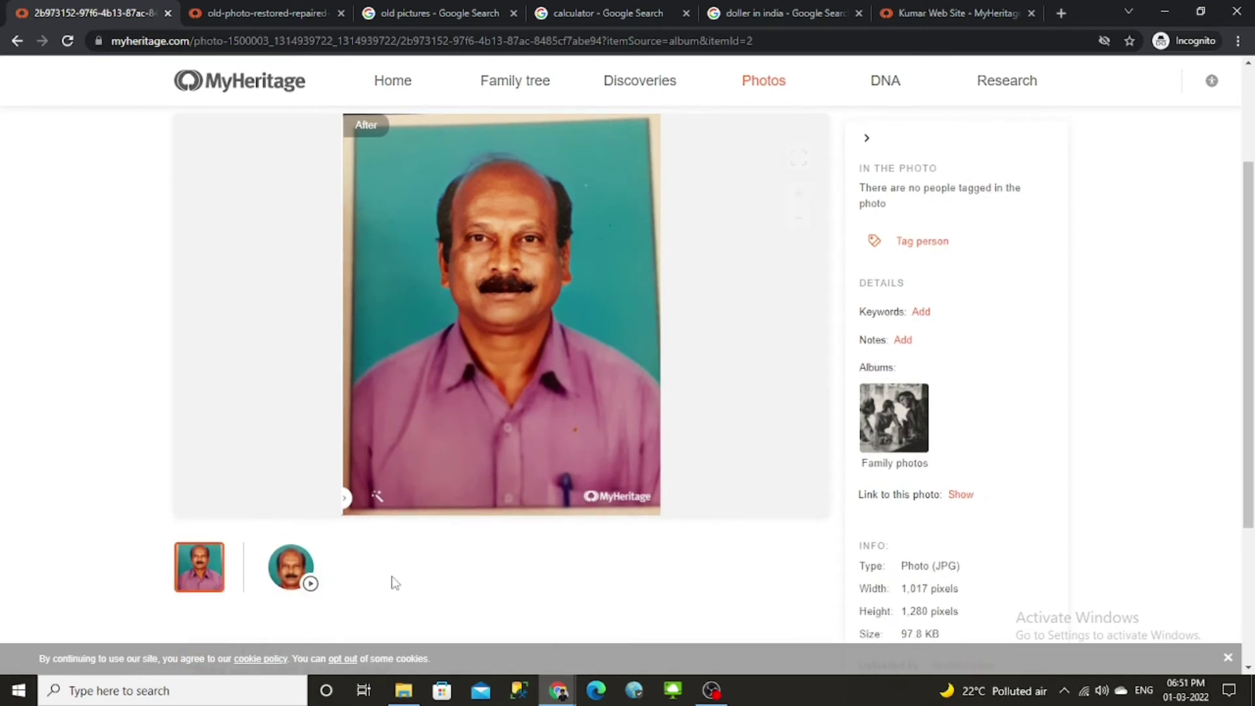
Step: Run Restore colors on the purple-shirt portrait and slide the Before/After view over the result
{"action": "scroll", "coordinate": [500, 496], "scroll_direction": "up", "scroll_amount": 2}
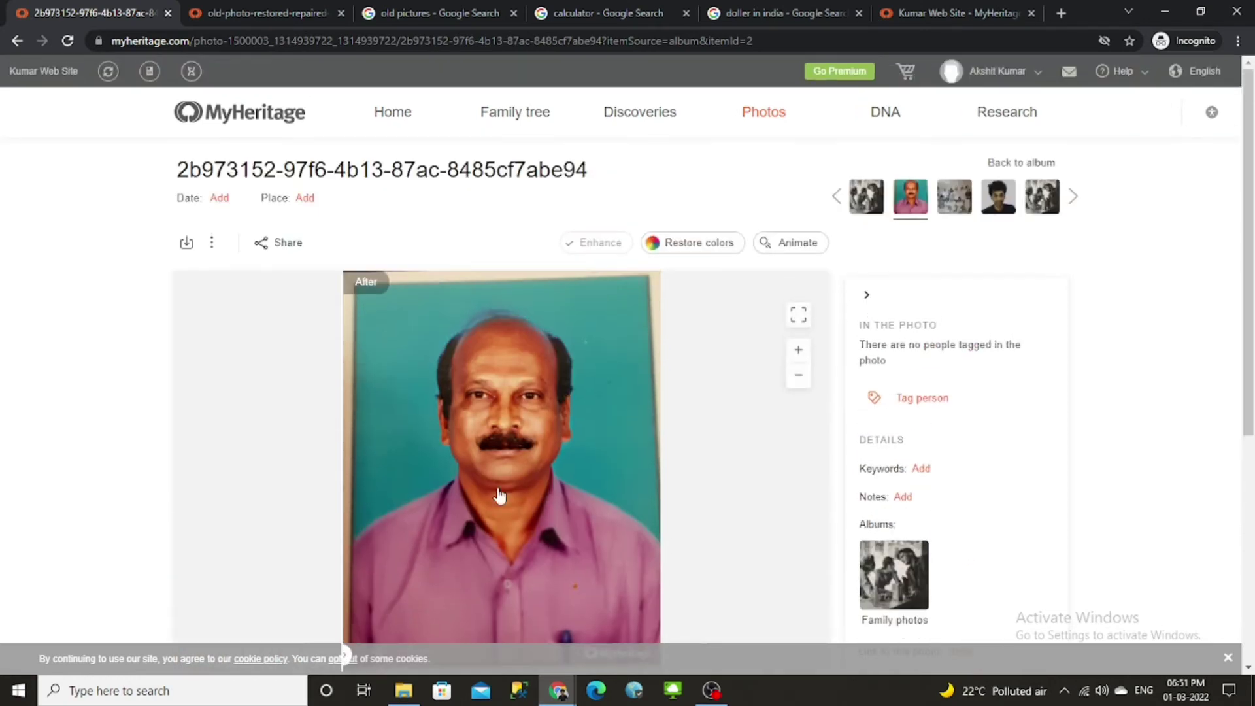
{"action": "left_click", "coordinate": [724, 251]}
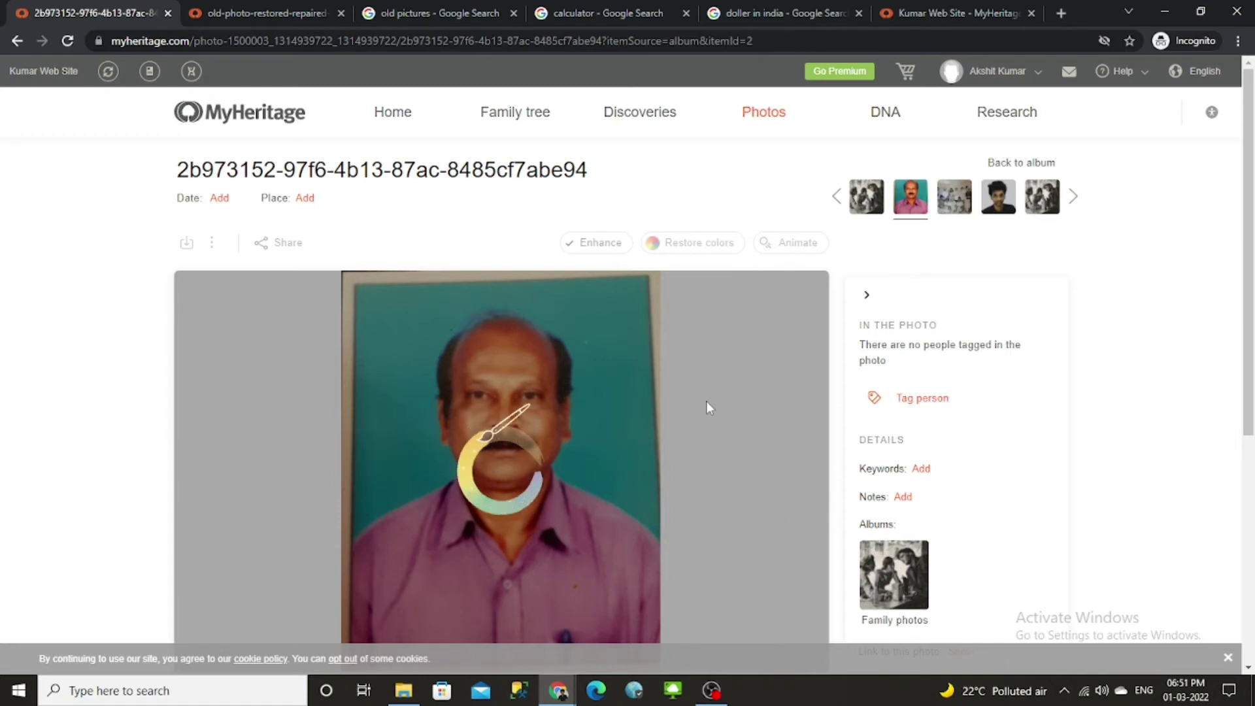
{"action": "scroll", "coordinate": [625, 471], "scroll_direction": "down", "scroll_amount": 1}
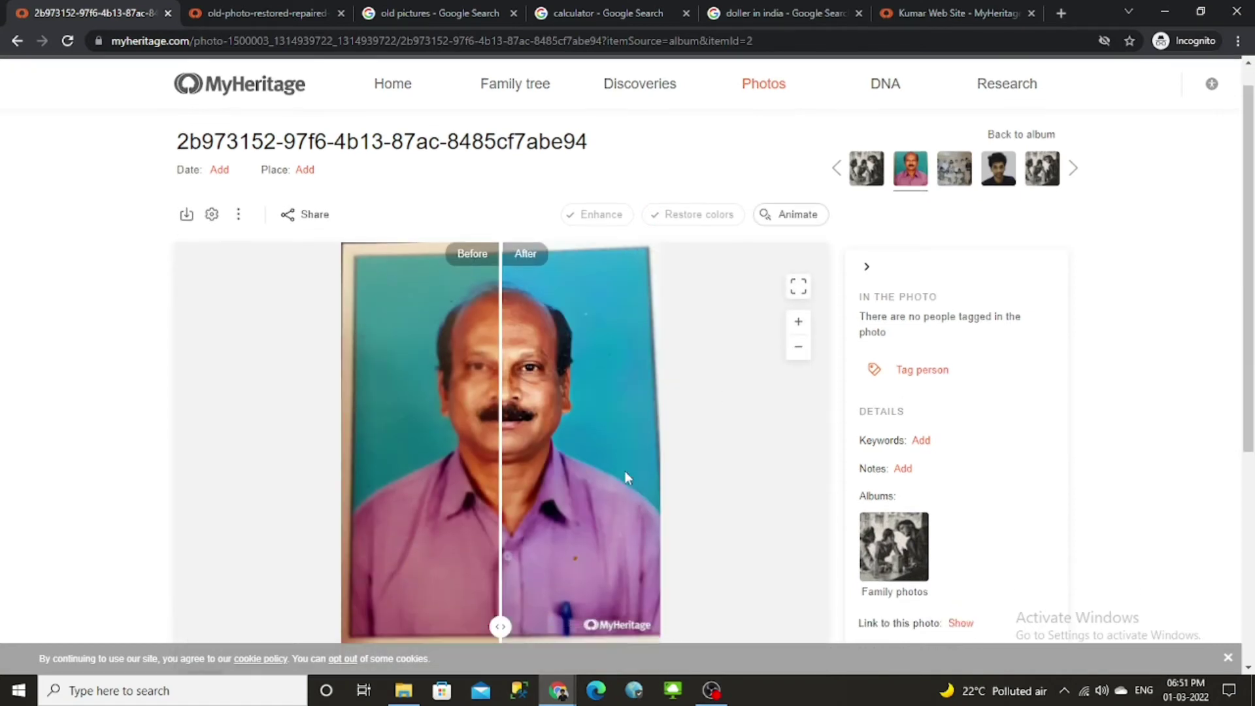
{"action": "left_click_drag", "start_coordinate": [500, 575], "coordinate": [328, 582]}
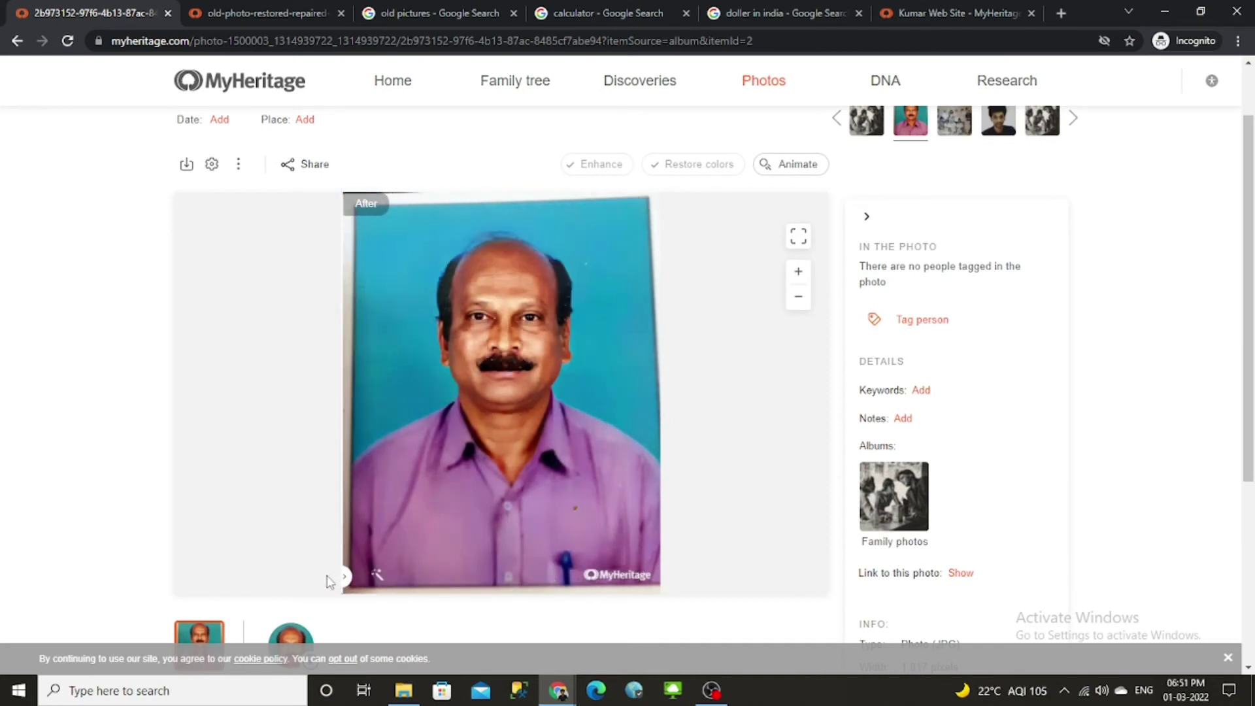
Step: Download and save the improved colour-restored version of the portrait
{"action": "left_click", "coordinate": [187, 165]}
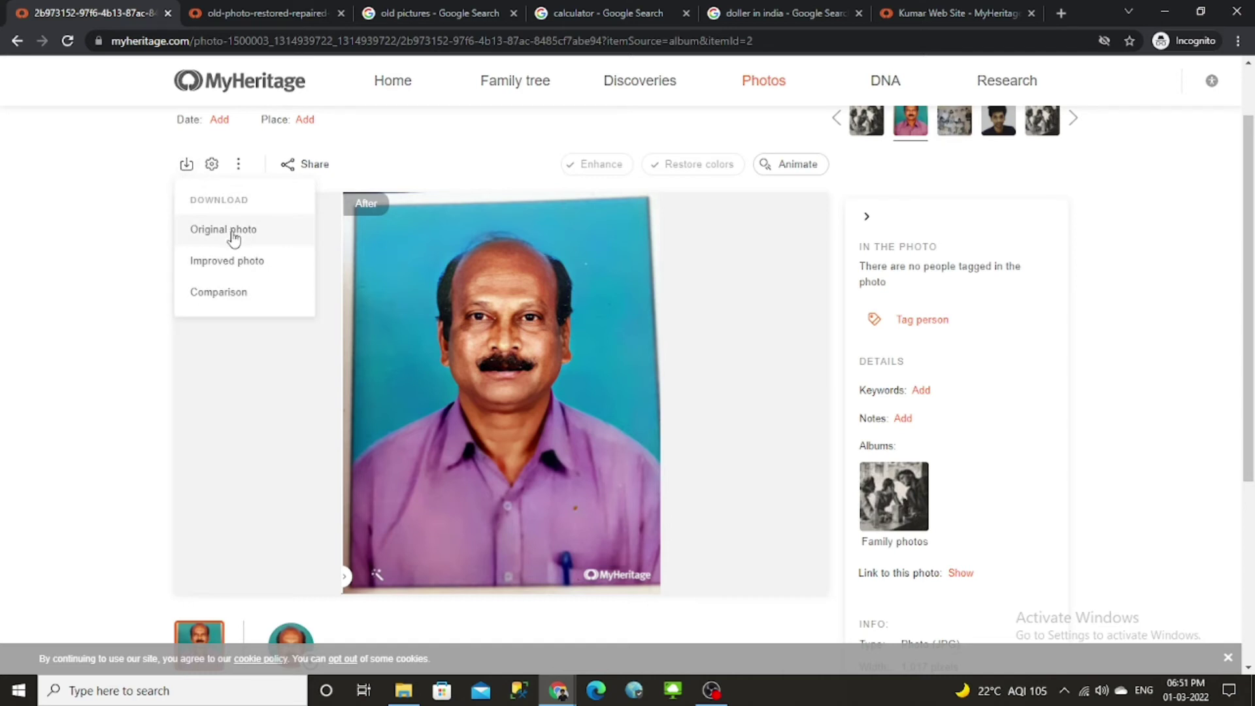
{"action": "left_click_drag", "start_coordinate": [343, 577], "coordinate": [306, 598]}
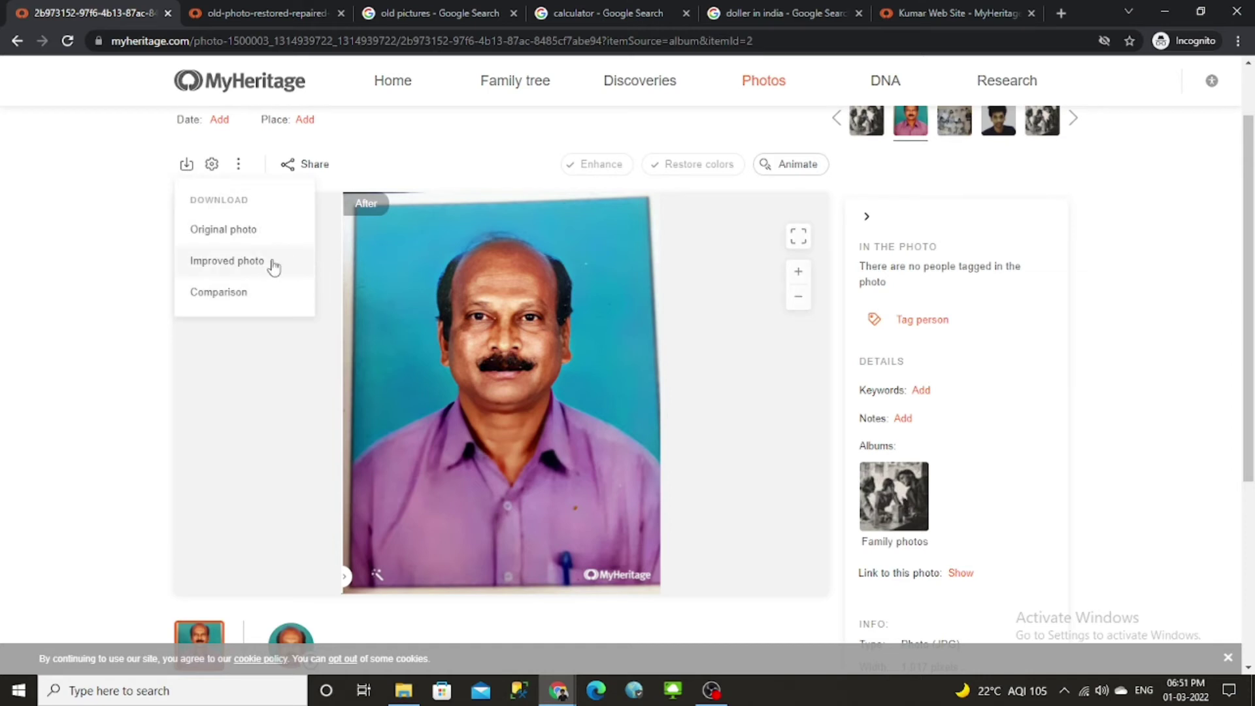
{"action": "left_click", "coordinate": [267, 262]}
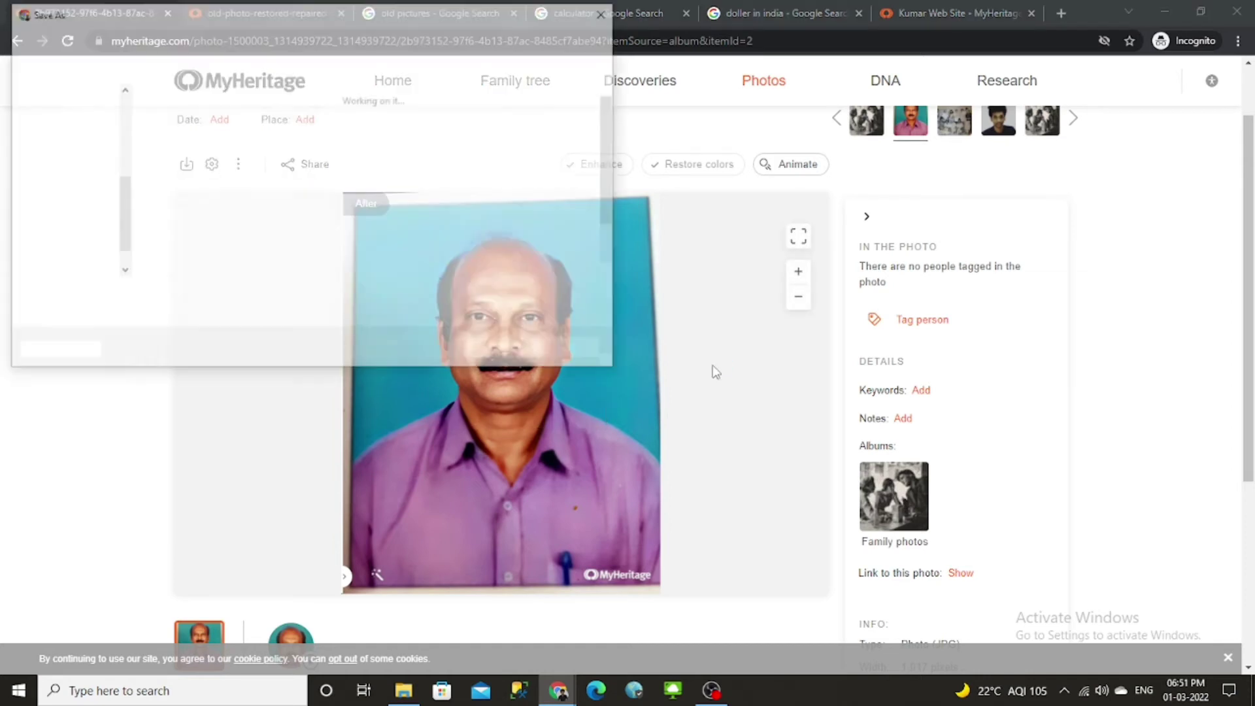
{"action": "left_click", "coordinate": [516, 353]}
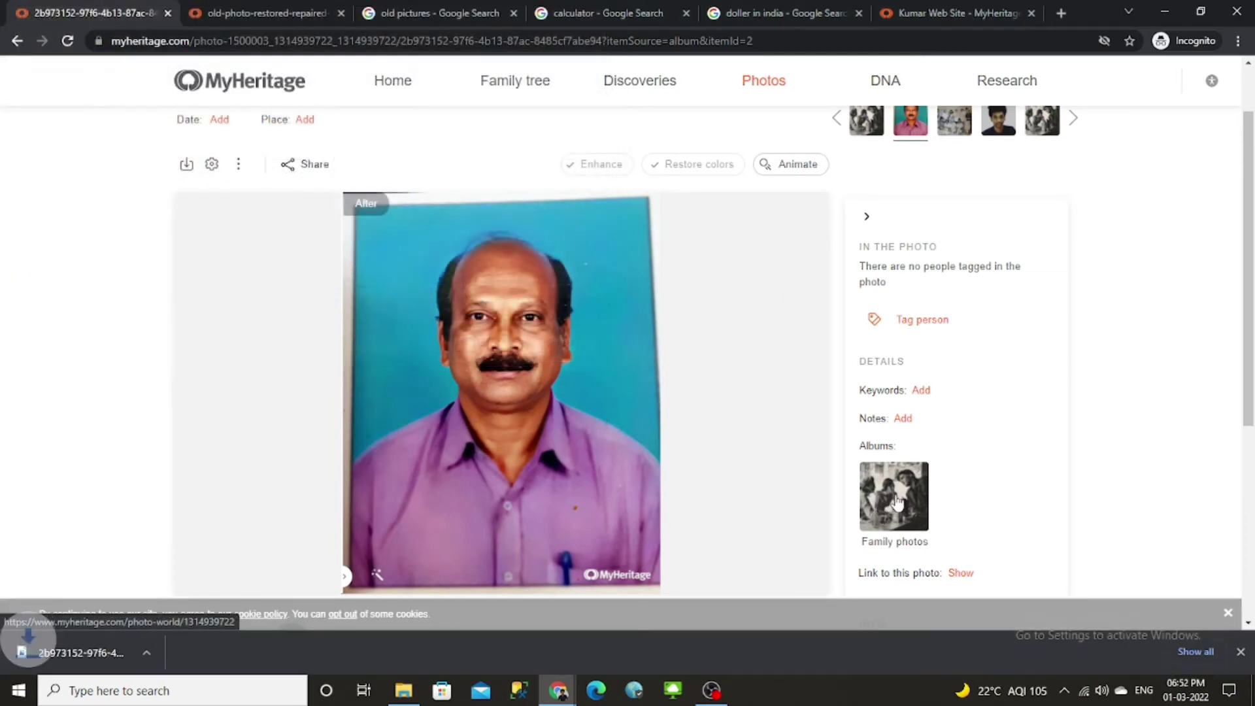
Step: View the downloaded Enhanced-Color-Restored jpg in Photos, zooming in and out
{"action": "left_click", "coordinate": [123, 658]}
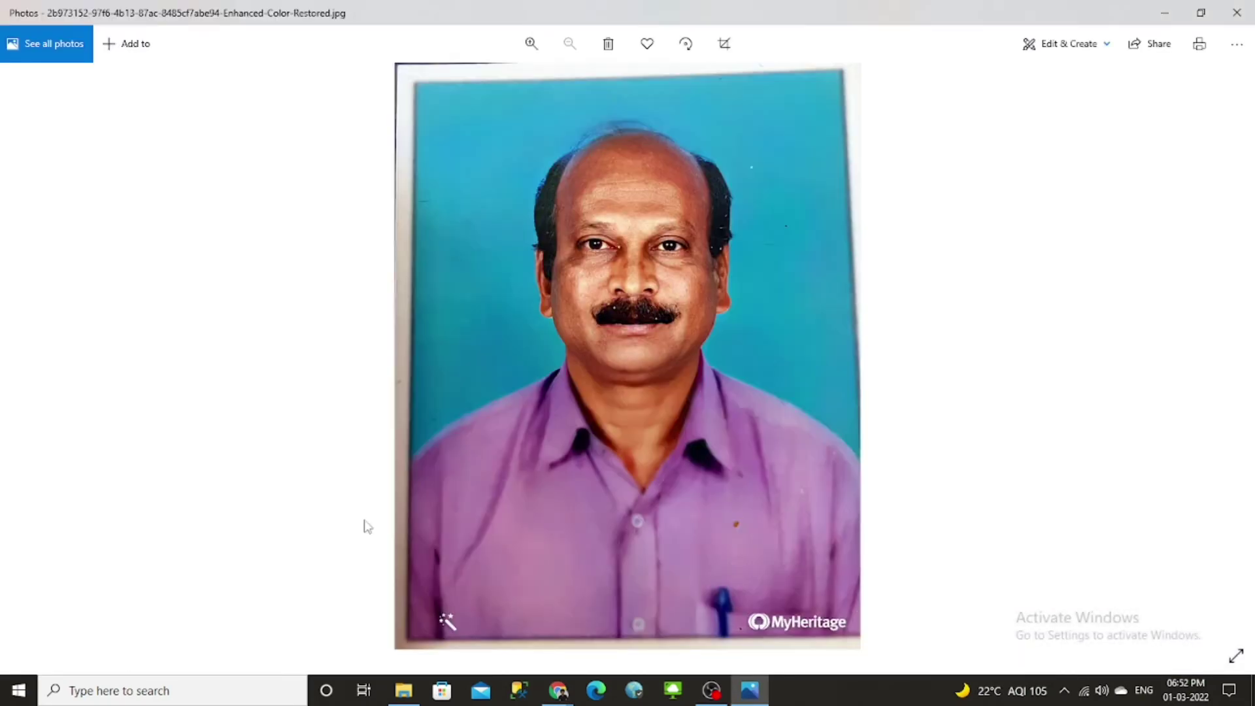
{"action": "scroll", "coordinate": [657, 319], "scroll_direction": "up", "scroll_amount": 2}
{"action": "scroll", "coordinate": [769, 524], "scroll_direction": "up", "scroll_amount": 3}
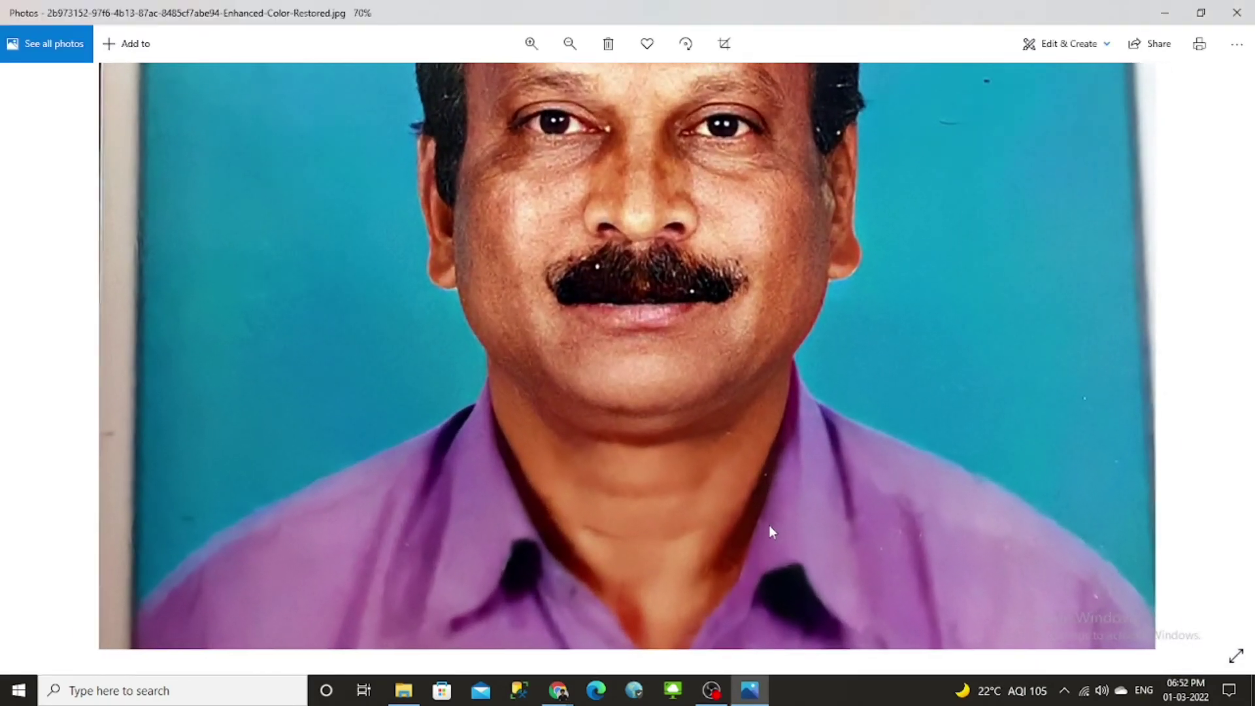
{"action": "scroll", "coordinate": [789, 437], "scroll_direction": "down", "scroll_amount": 4}
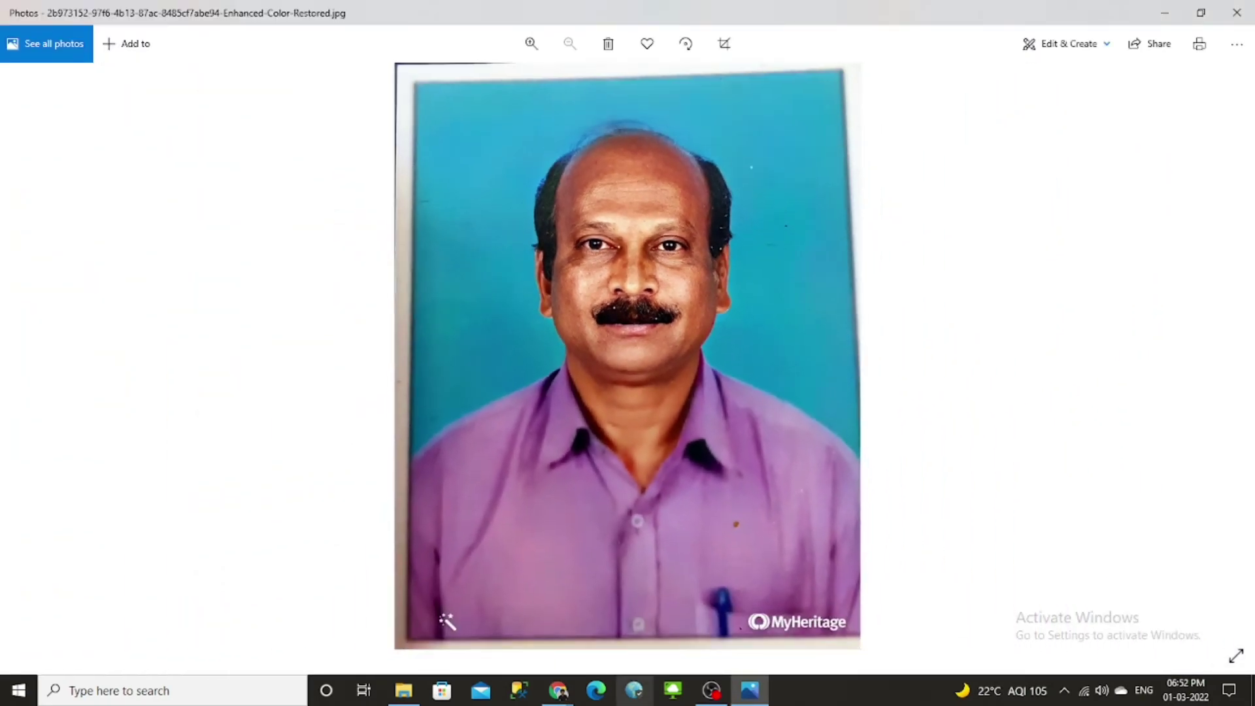
Step: Show the New folder (2) downloads folder maximised, scrolling through its eight items
{"action": "left_click", "coordinate": [403, 693]}
{"action": "scroll", "coordinate": [489, 330], "scroll_direction": "down", "scroll_amount": 3}
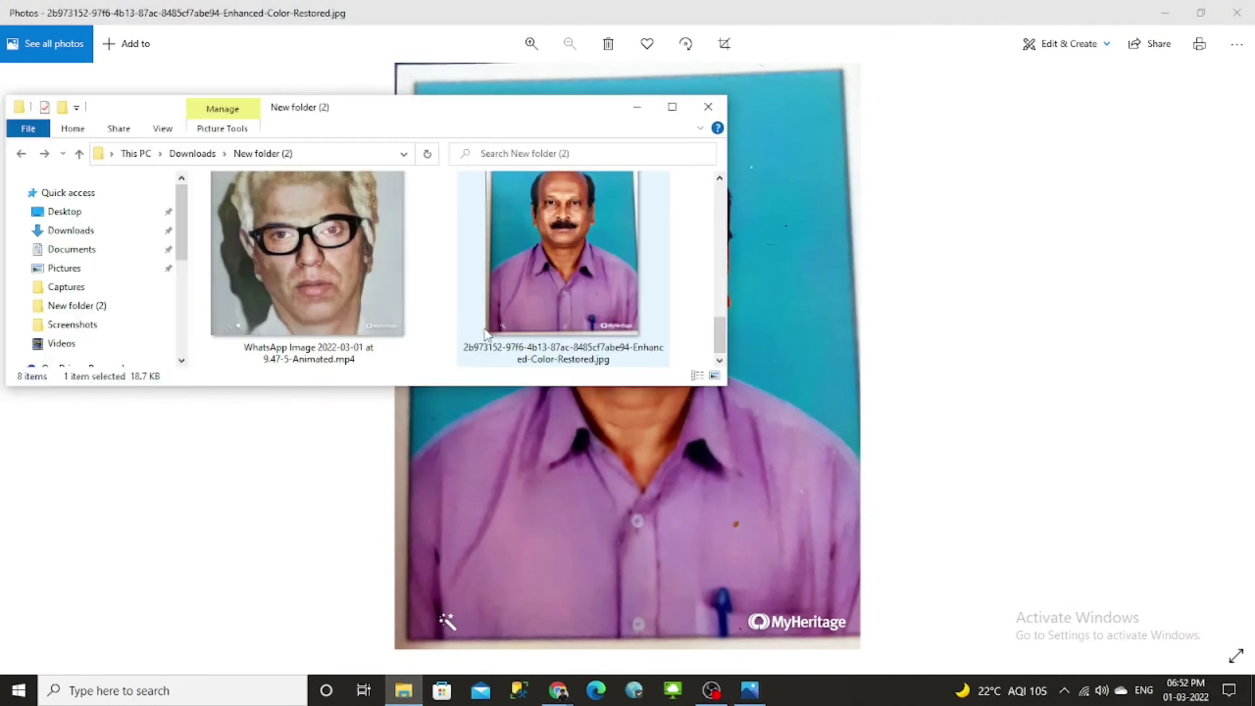
{"action": "scroll", "coordinate": [489, 328], "scroll_direction": "up", "scroll_amount": 3}
{"action": "scroll", "coordinate": [489, 328], "scroll_direction": "down", "scroll_amount": 4}
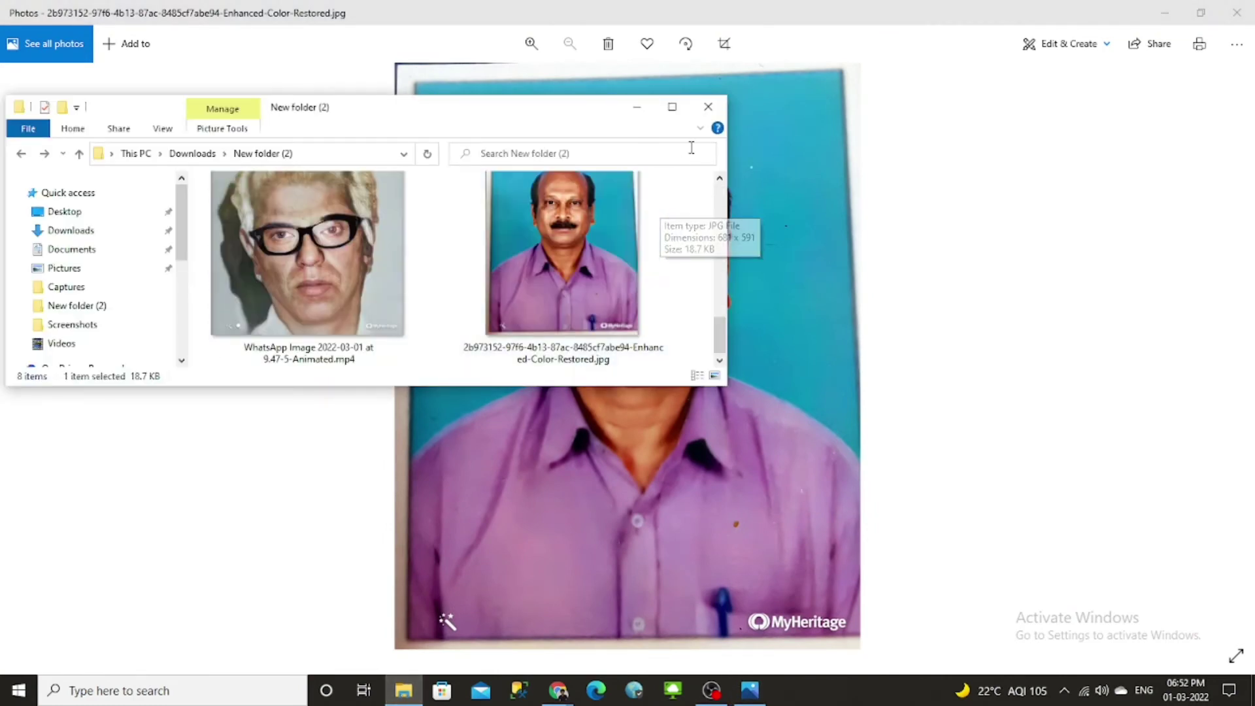
{"action": "left_click", "coordinate": [673, 108]}
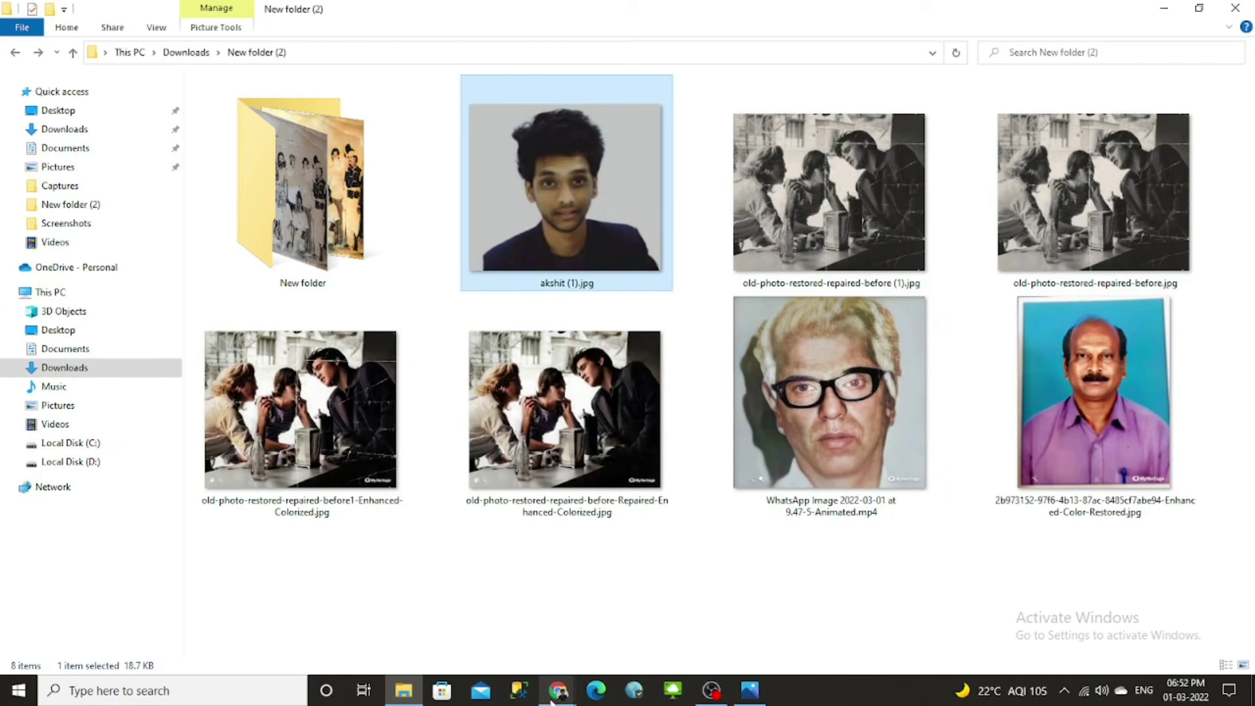
{"action": "mouse_move", "coordinate": [550, 700]}
{"action": "left_click", "coordinate": [654, 617]}
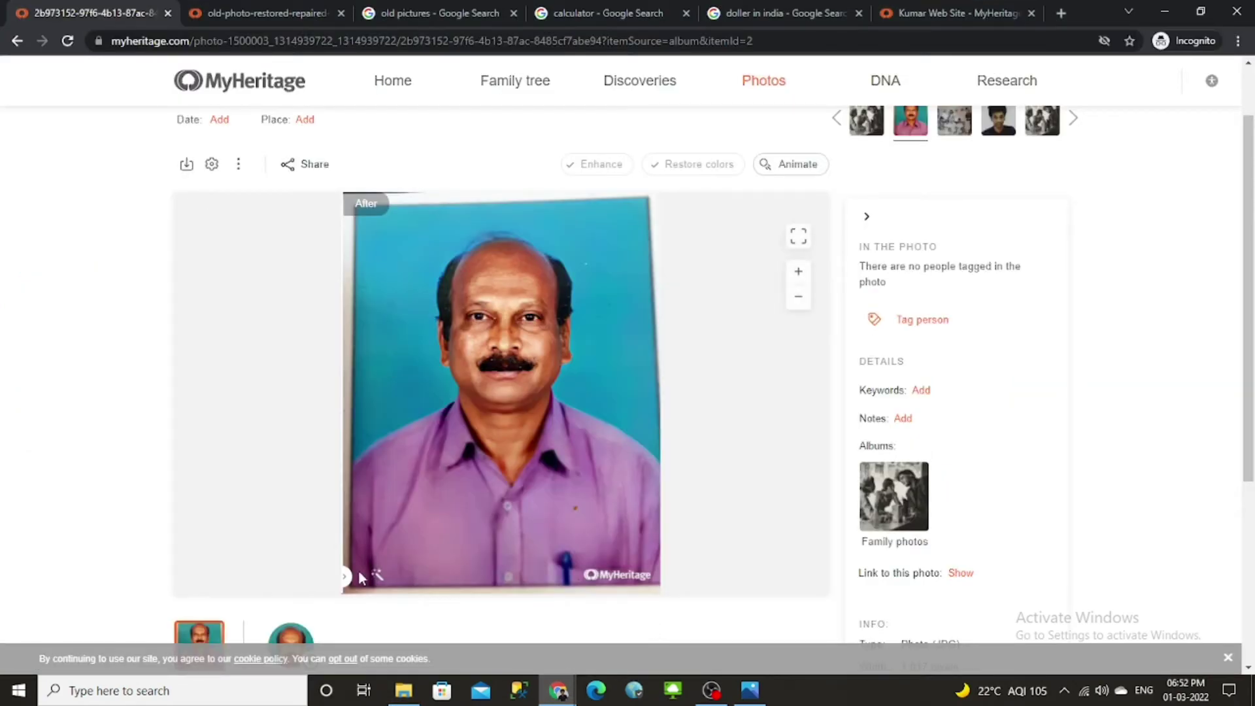
Step: Slide the comparison fully to the original photo and zoom in twice on the face
{"action": "left_click_drag", "start_coordinate": [345, 576], "coordinate": [717, 580]}
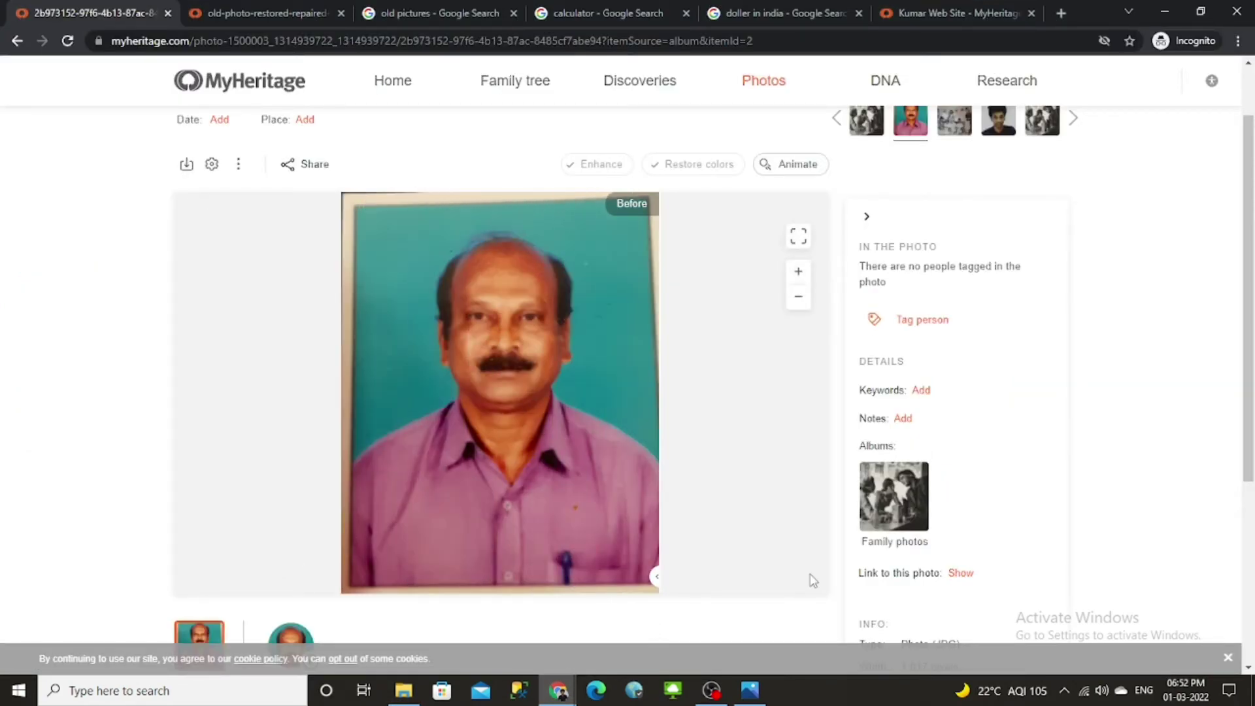
{"action": "left_click", "coordinate": [798, 271]}
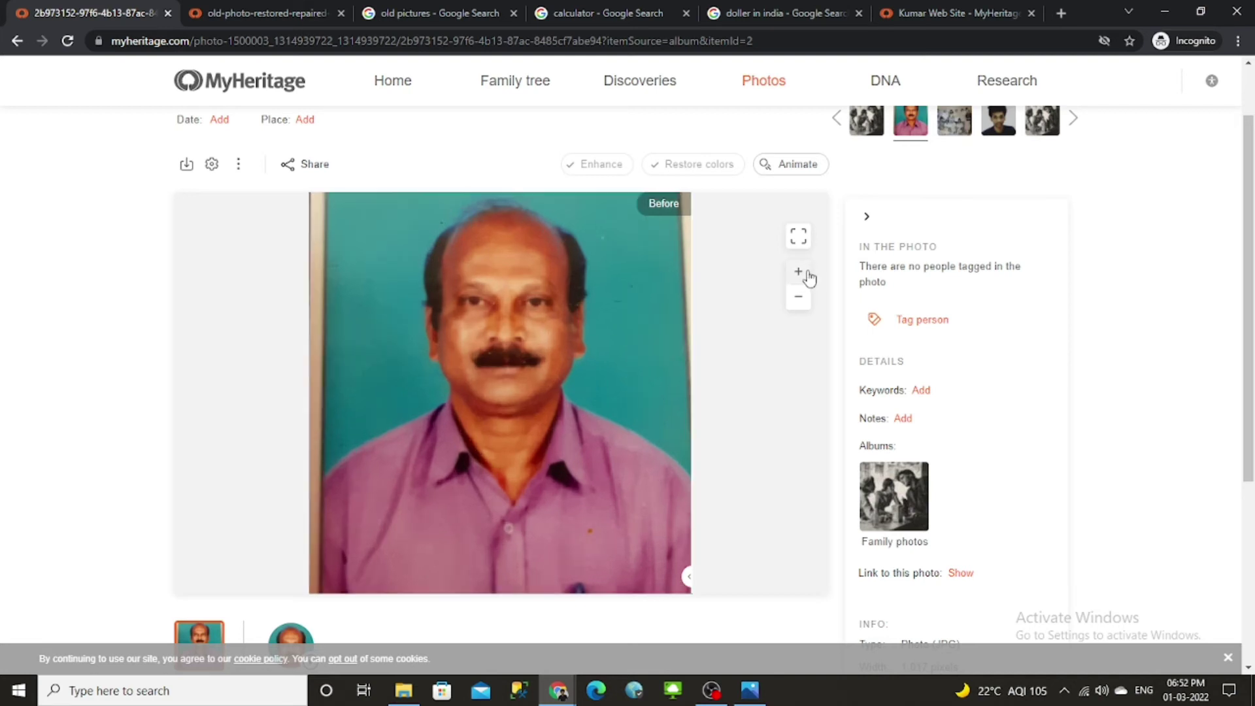
{"action": "left_click", "coordinate": [798, 271]}
{"action": "scroll", "coordinate": [618, 334], "scroll_direction": "up", "scroll_amount": 1}
{"action": "scroll", "coordinate": [618, 333], "scroll_direction": "down", "scroll_amount": 1}
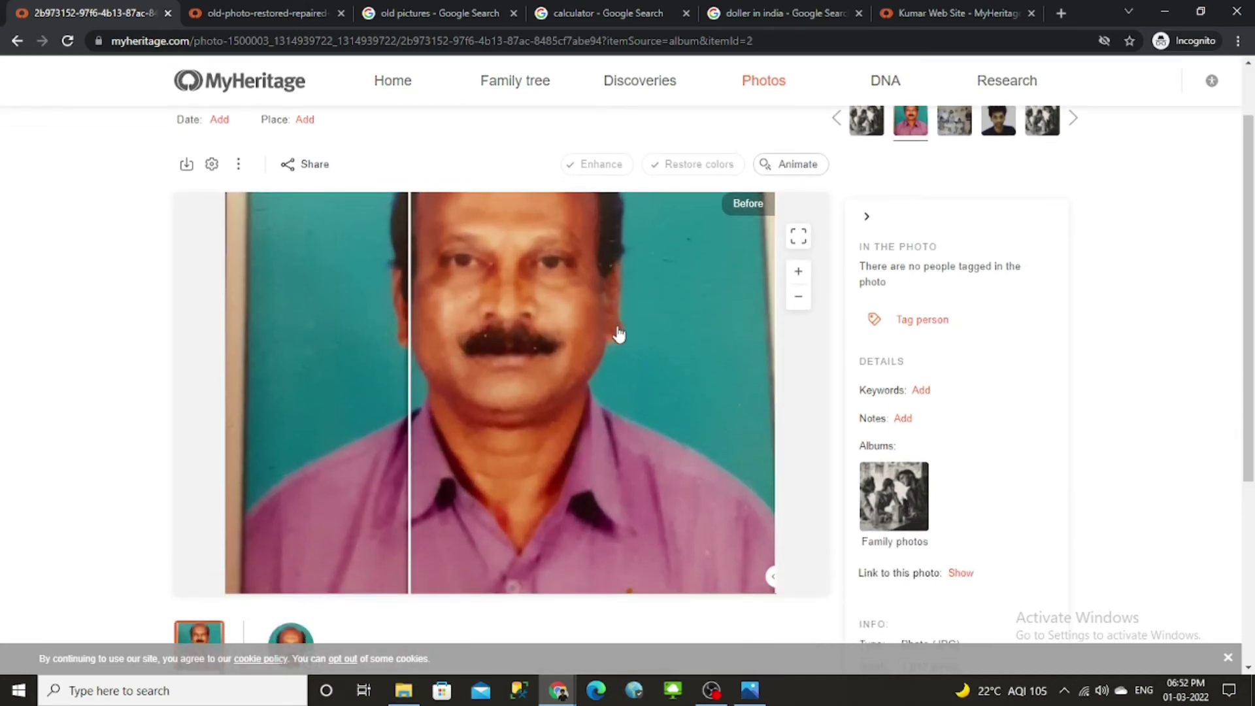
Step: Glance at the saved restored photo in Photos, then minimise it back to MyHeritage
{"action": "left_click", "coordinate": [750, 689]}
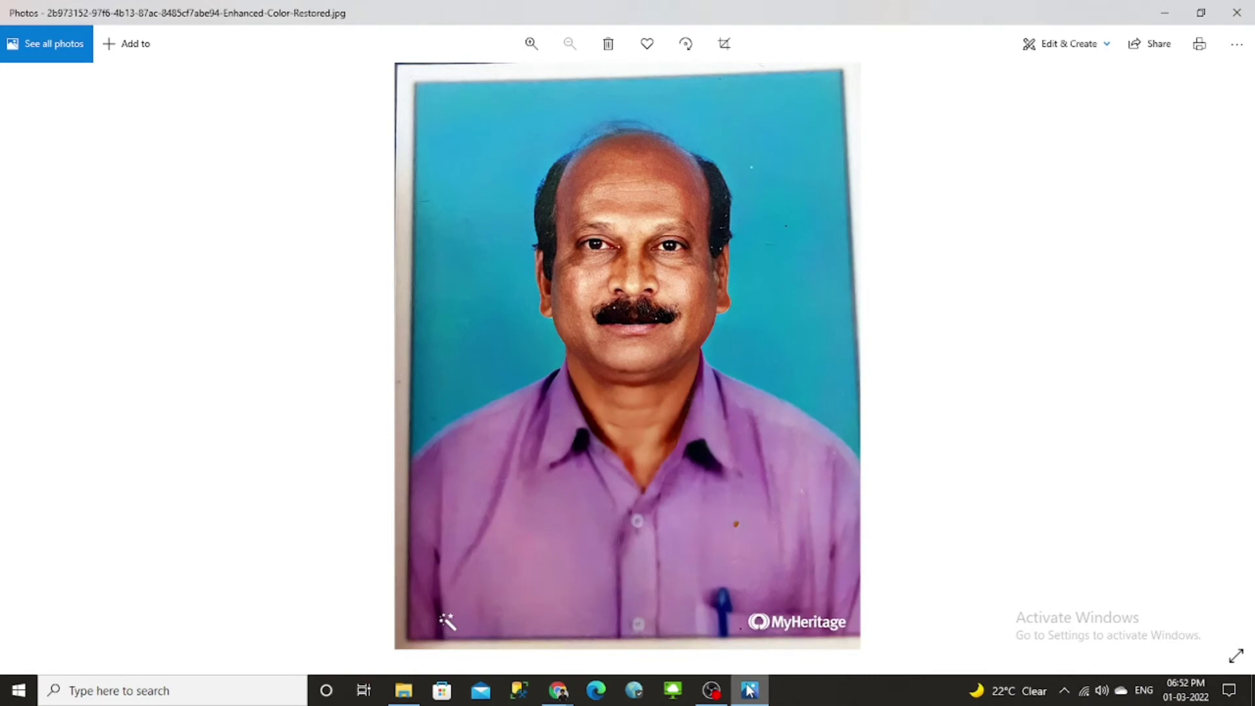
{"action": "left_click", "coordinate": [750, 692]}
{"action": "scroll", "coordinate": [794, 281], "scroll_direction": "up", "scroll_amount": 1}
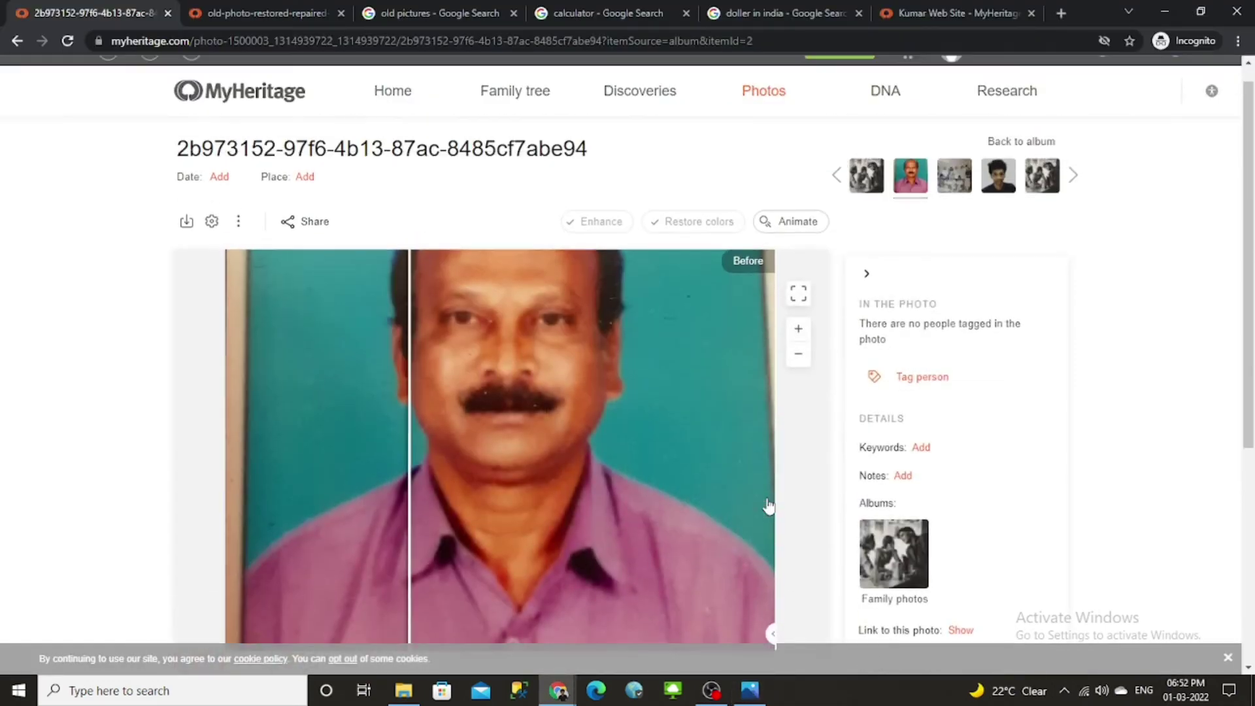
Step: Try animating the young man's portrait and back out of the upgrade paywall
{"action": "left_click", "coordinate": [14, 42]}
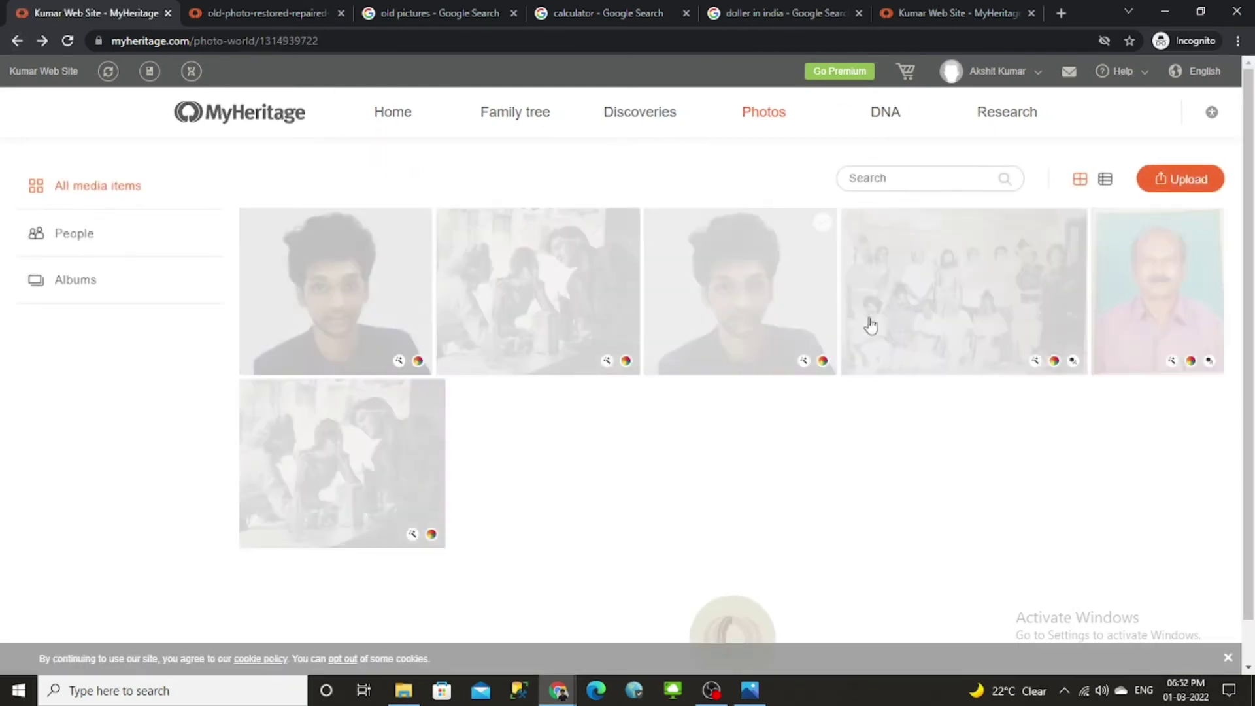
{"action": "left_click", "coordinate": [746, 282]}
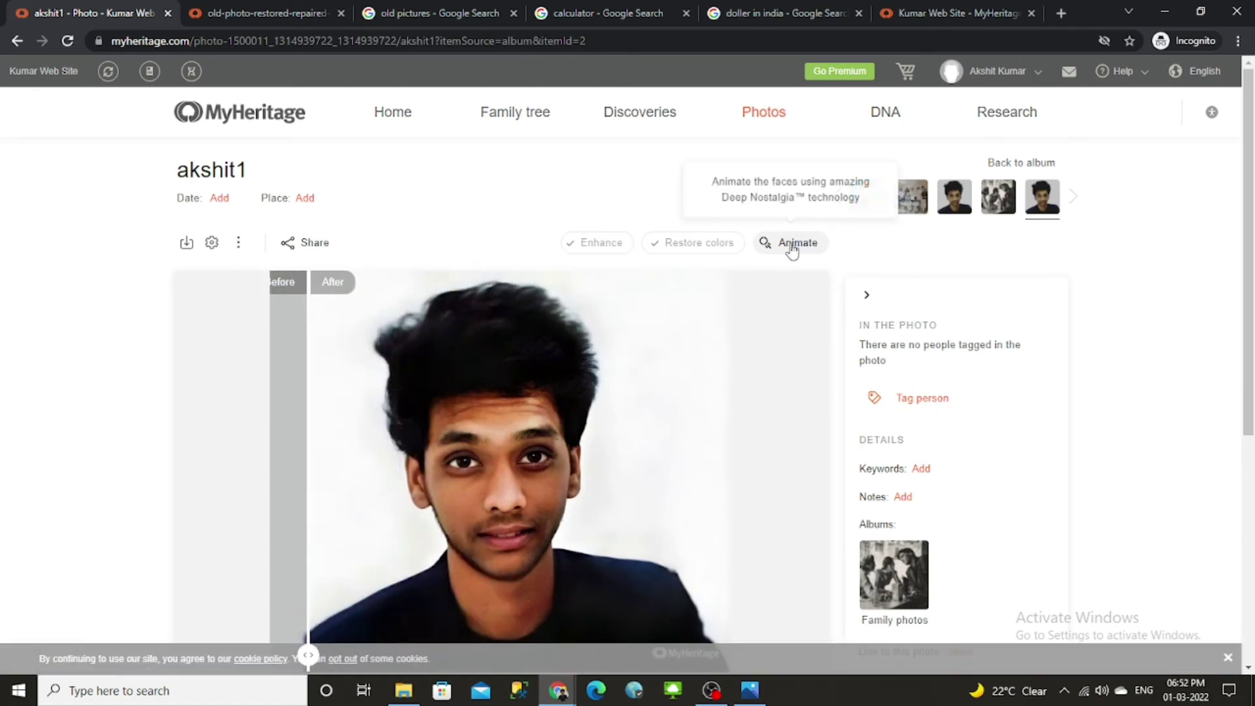
{"action": "left_click", "coordinate": [791, 246]}
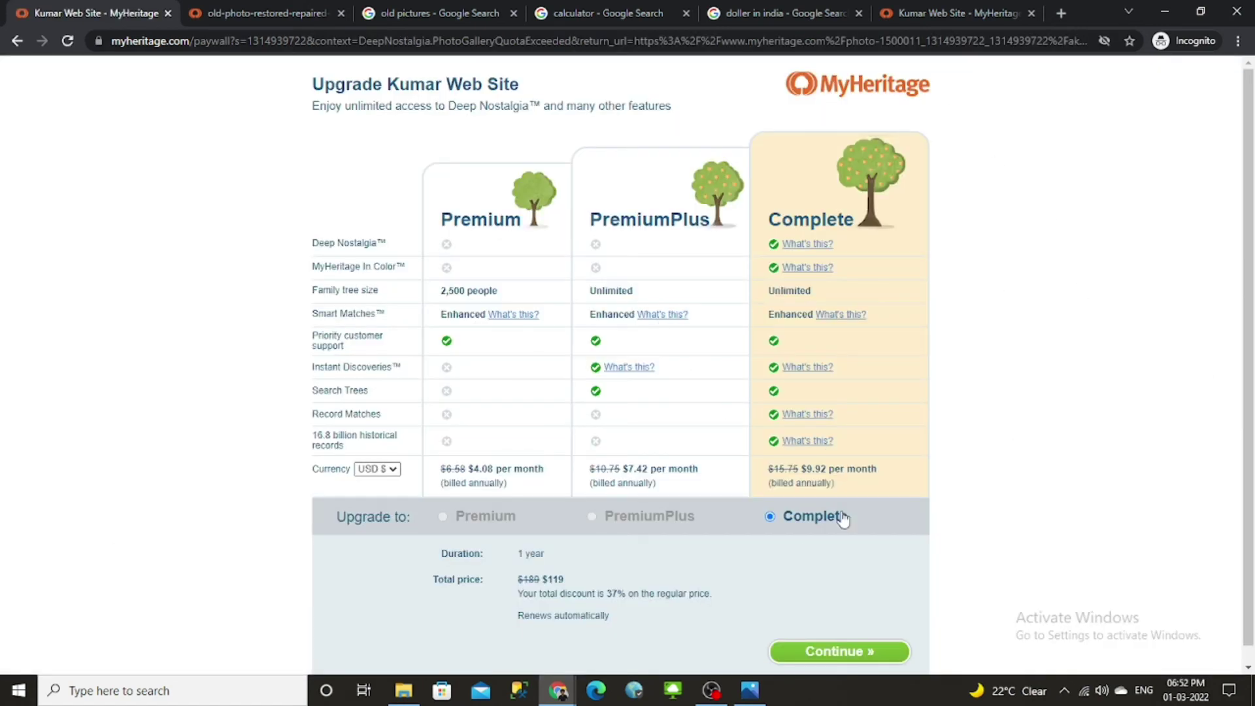
{"action": "left_click", "coordinate": [17, 42]}
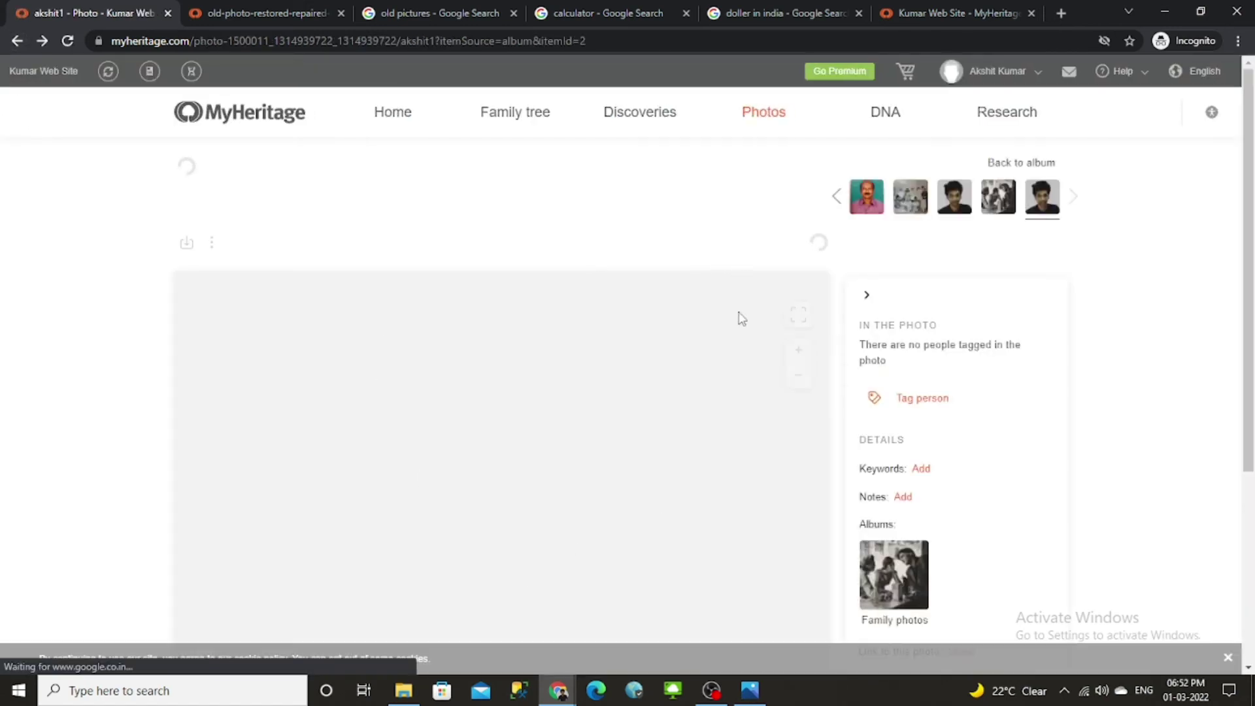
Step: Cancel tagging the face and slide the comparison to show mostly the enhanced portrait
{"action": "scroll", "coordinate": [597, 448], "scroll_direction": "down", "scroll_amount": 3}
{"action": "scroll", "coordinate": [524, 448], "scroll_direction": "up", "scroll_amount": 3}
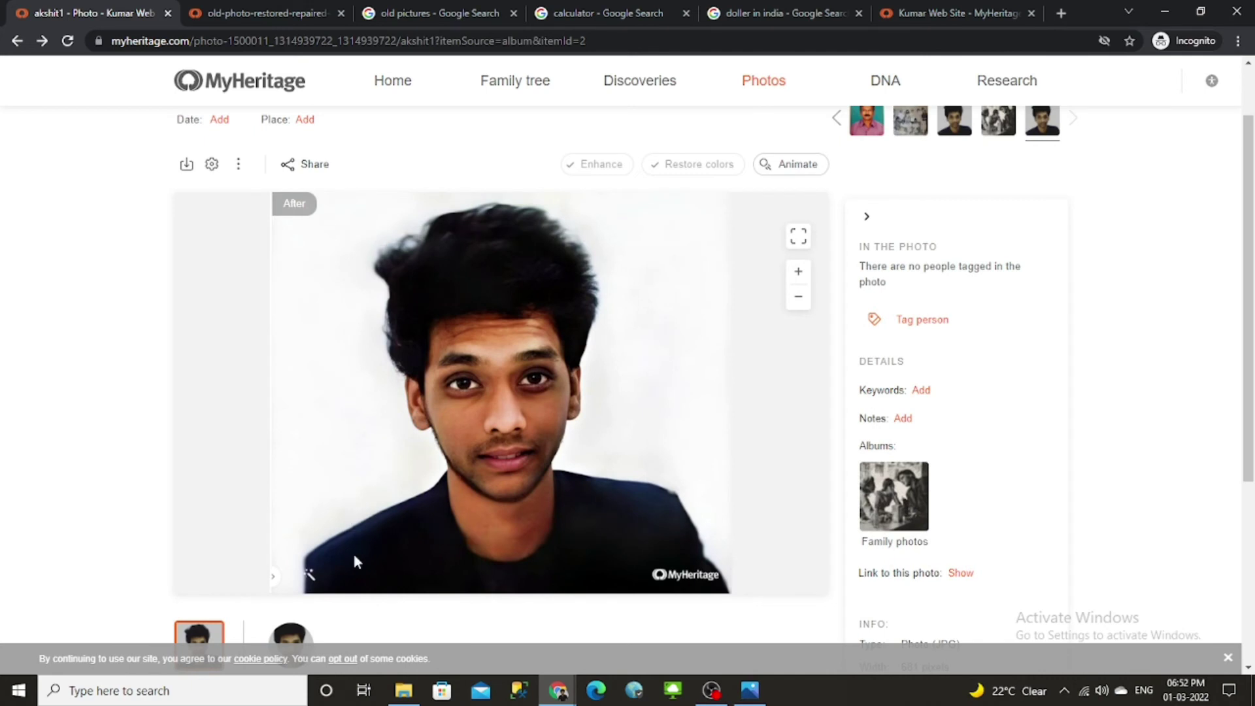
{"action": "left_click", "coordinate": [403, 516]}
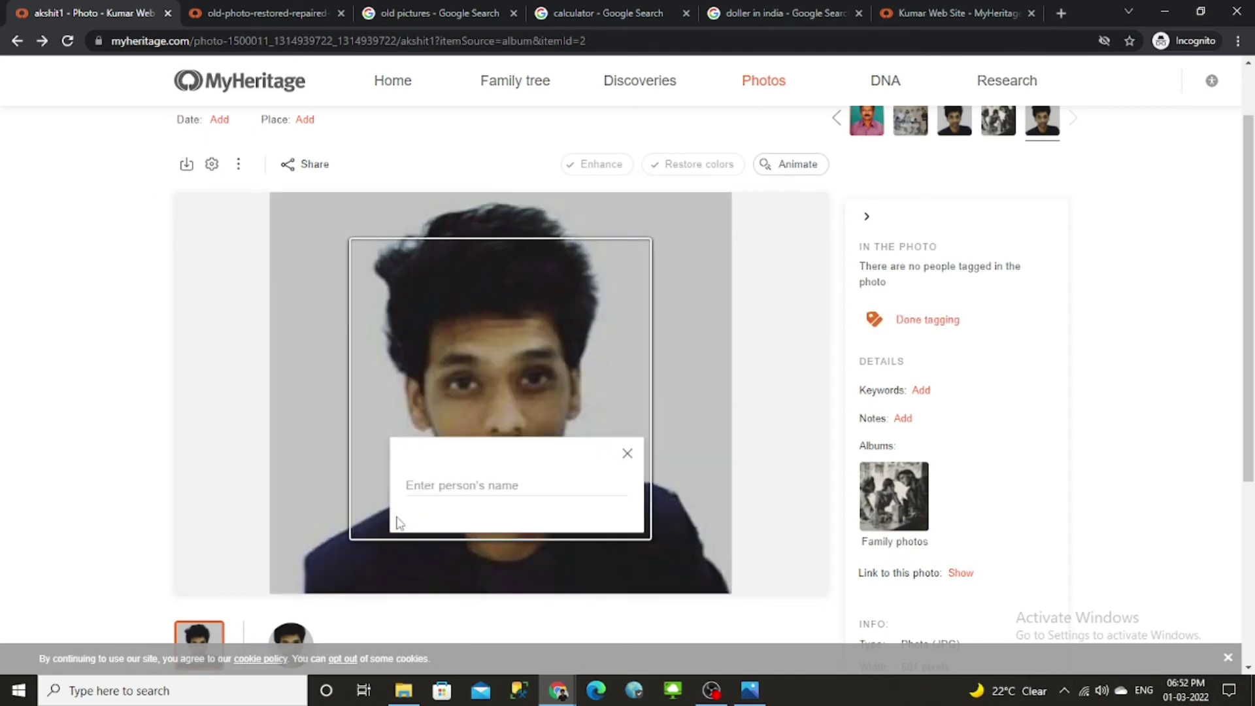
{"action": "left_click", "coordinate": [629, 451]}
{"action": "left_click_drag", "start_coordinate": [503, 578], "coordinate": [282, 576]}
Step: Return to the media grid and open the pink-shirt man's photo
{"action": "left_click", "coordinate": [22, 44]}
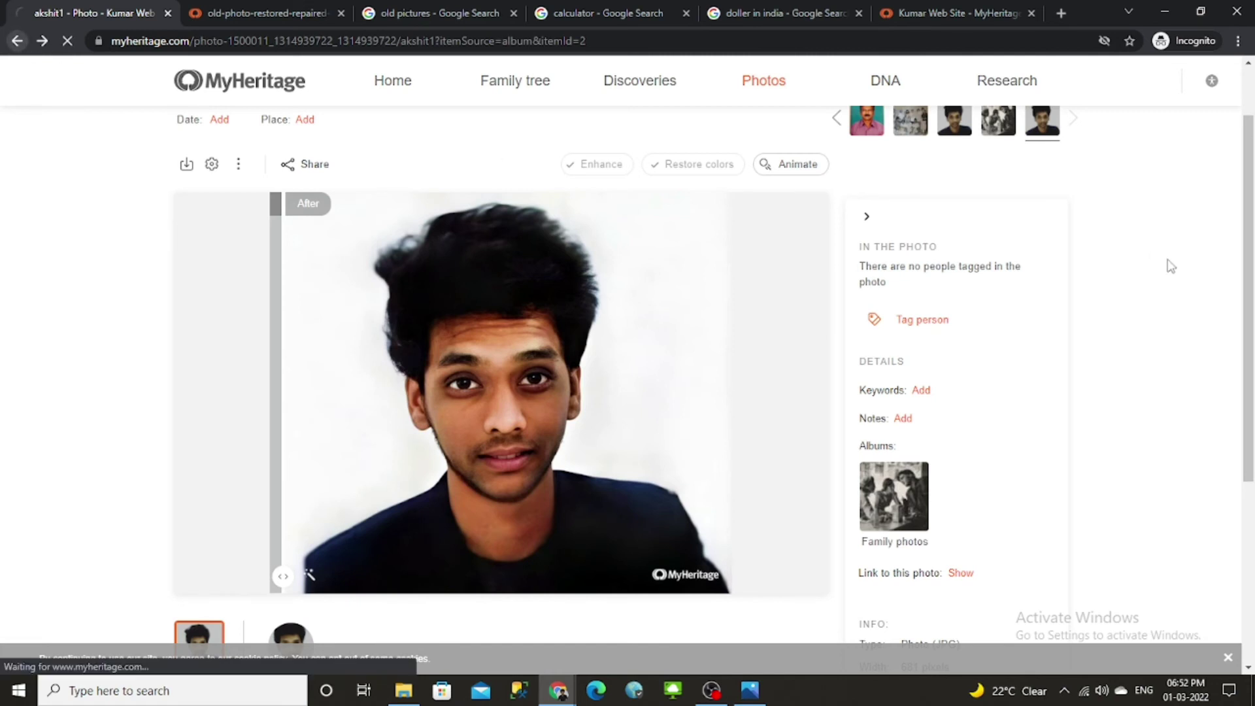
{"action": "left_click", "coordinate": [1126, 362]}
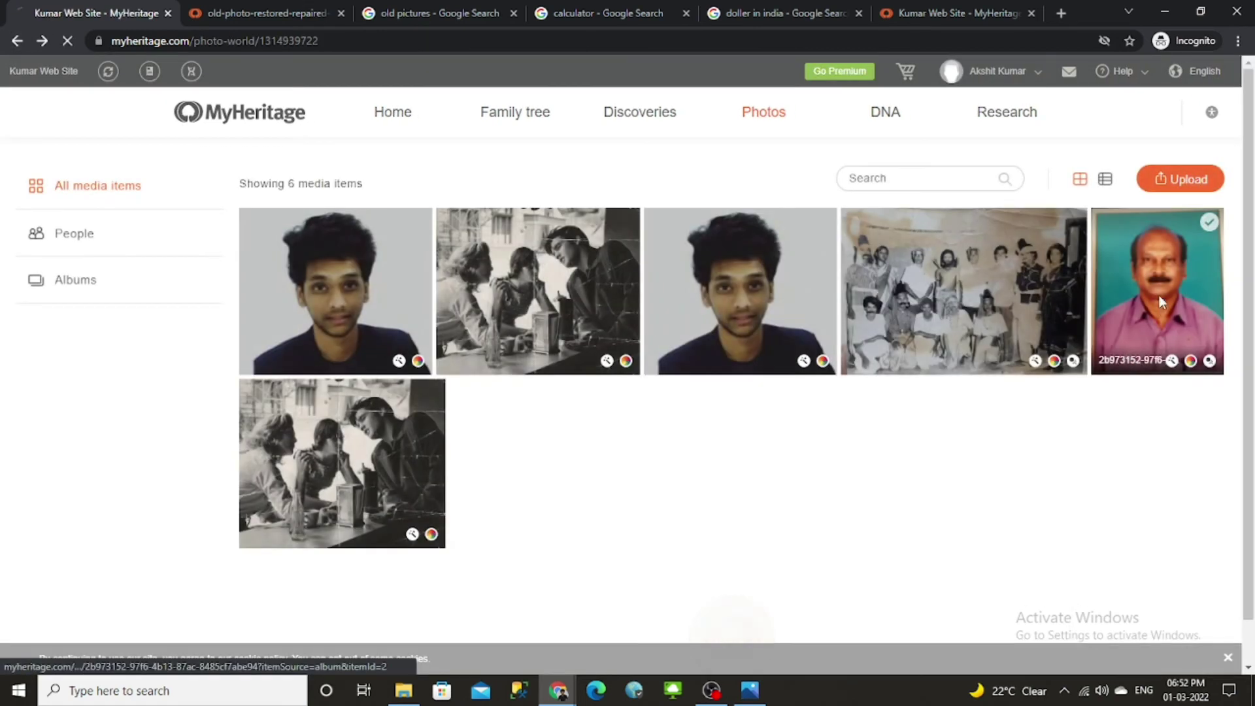
{"action": "scroll", "coordinate": [621, 484], "scroll_direction": "down", "scroll_amount": 2}
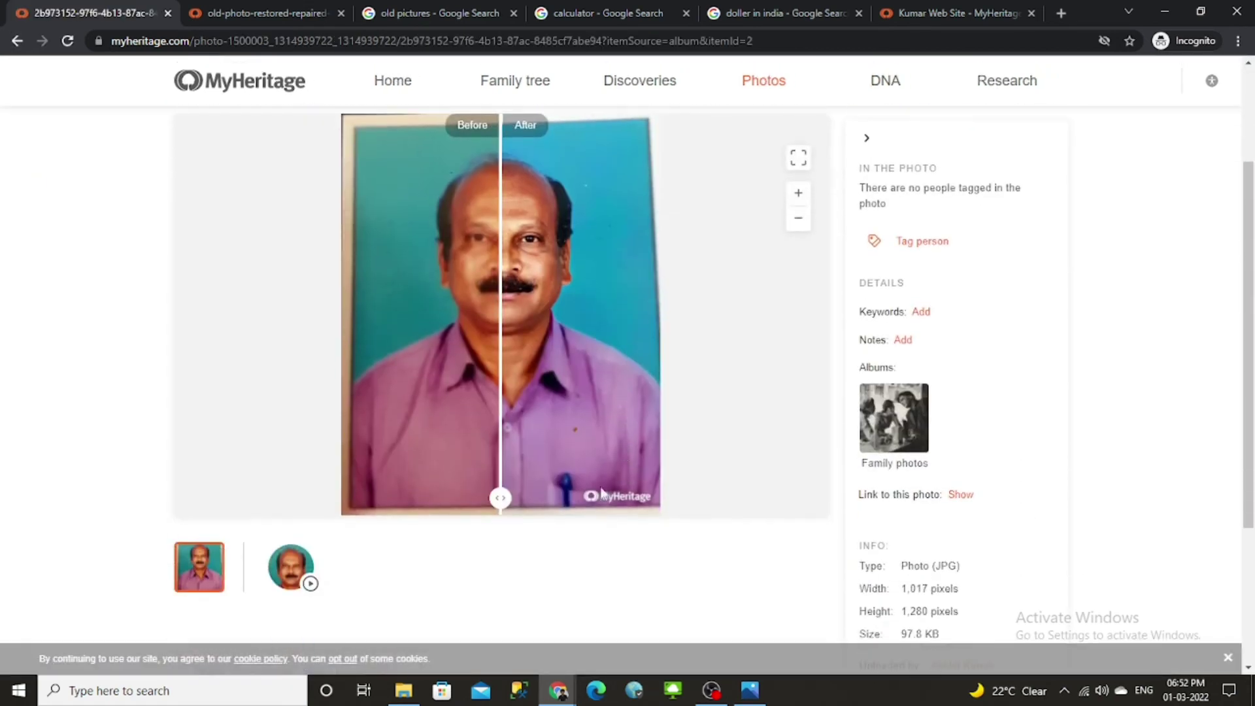
Step: Save the improved photo into New folder (2), then open it in Photos, zoom in, and close it
{"action": "scroll", "coordinate": [957, 400], "scroll_direction": "up", "scroll_amount": 2}
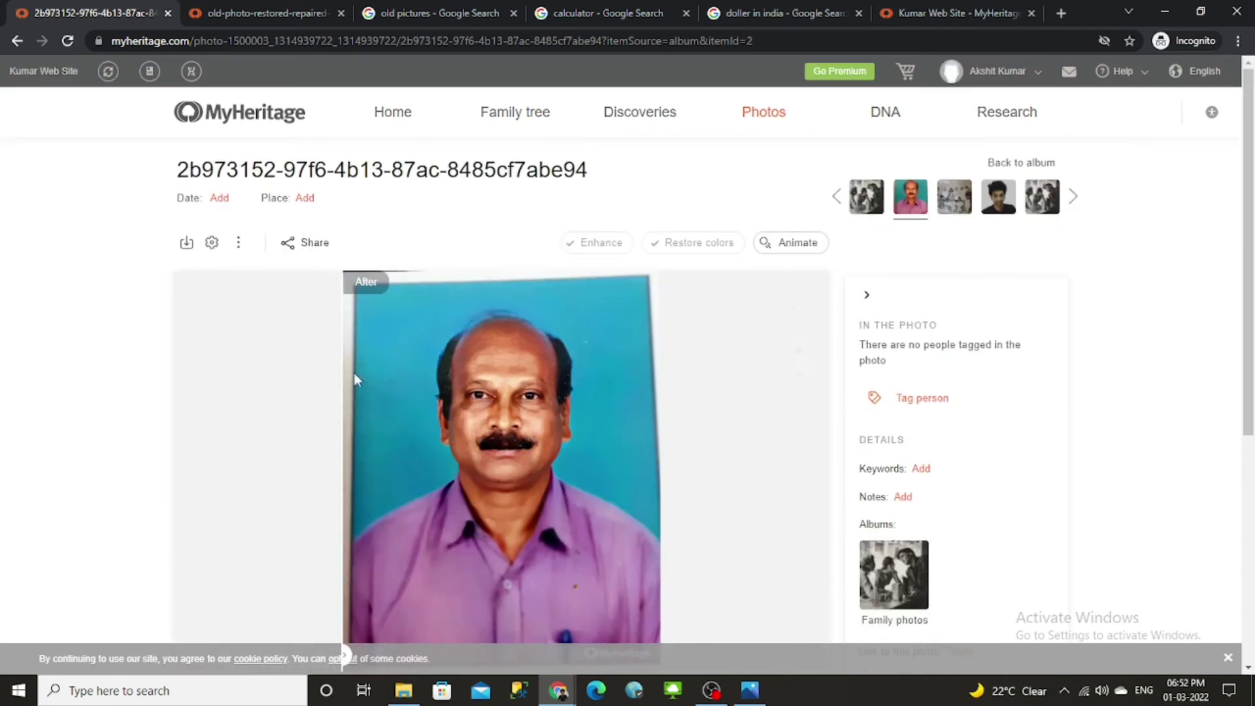
{"action": "left_click", "coordinate": [187, 242]}
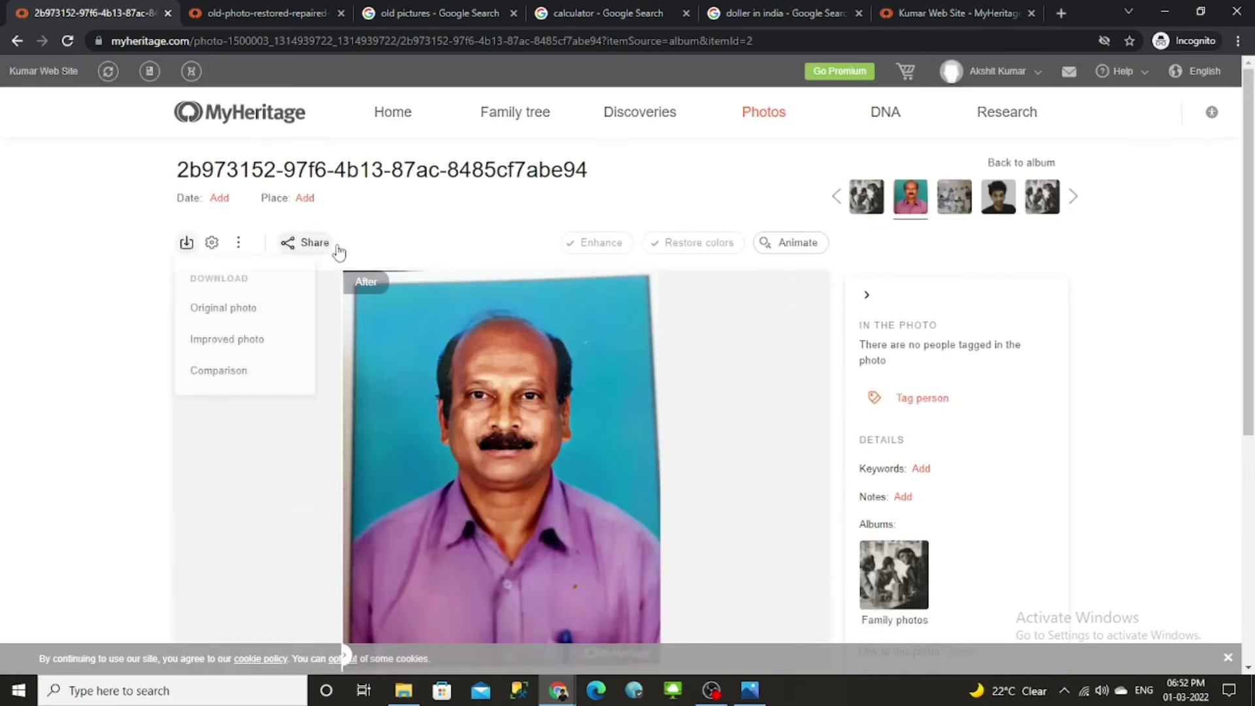
{"action": "left_click", "coordinate": [265, 342]}
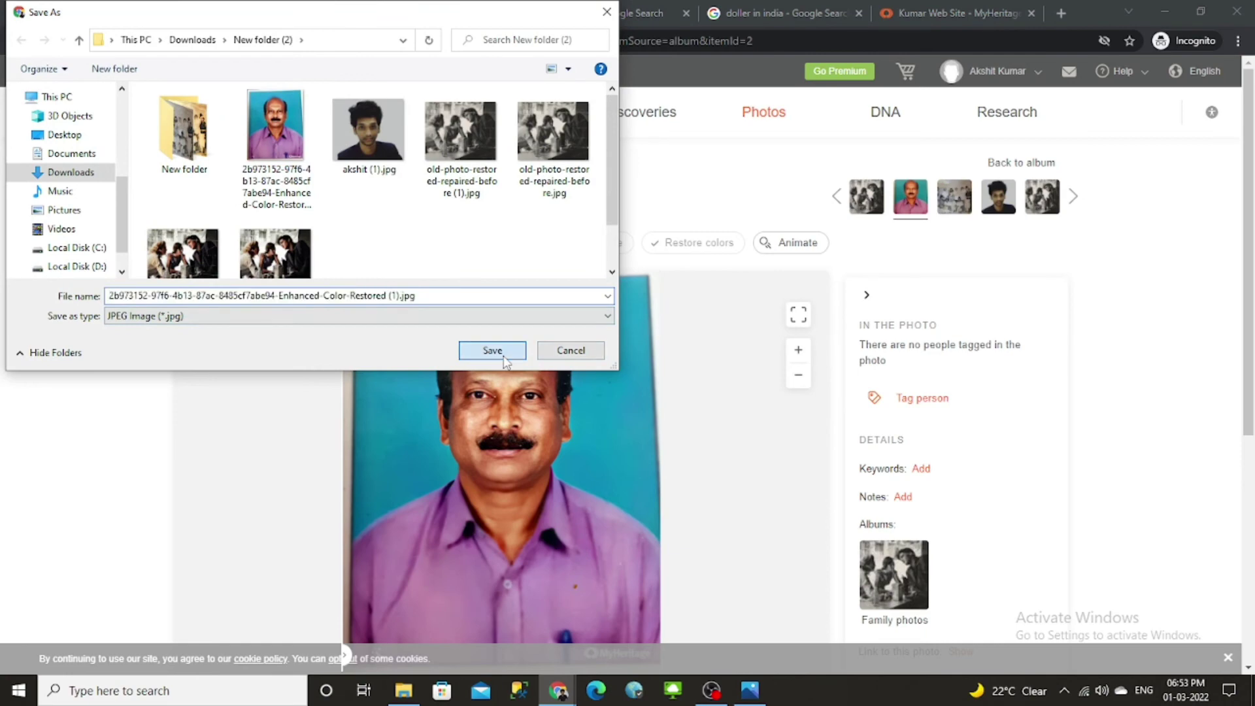
{"action": "left_click", "coordinate": [491, 350]}
{"action": "left_click", "coordinate": [139, 649]}
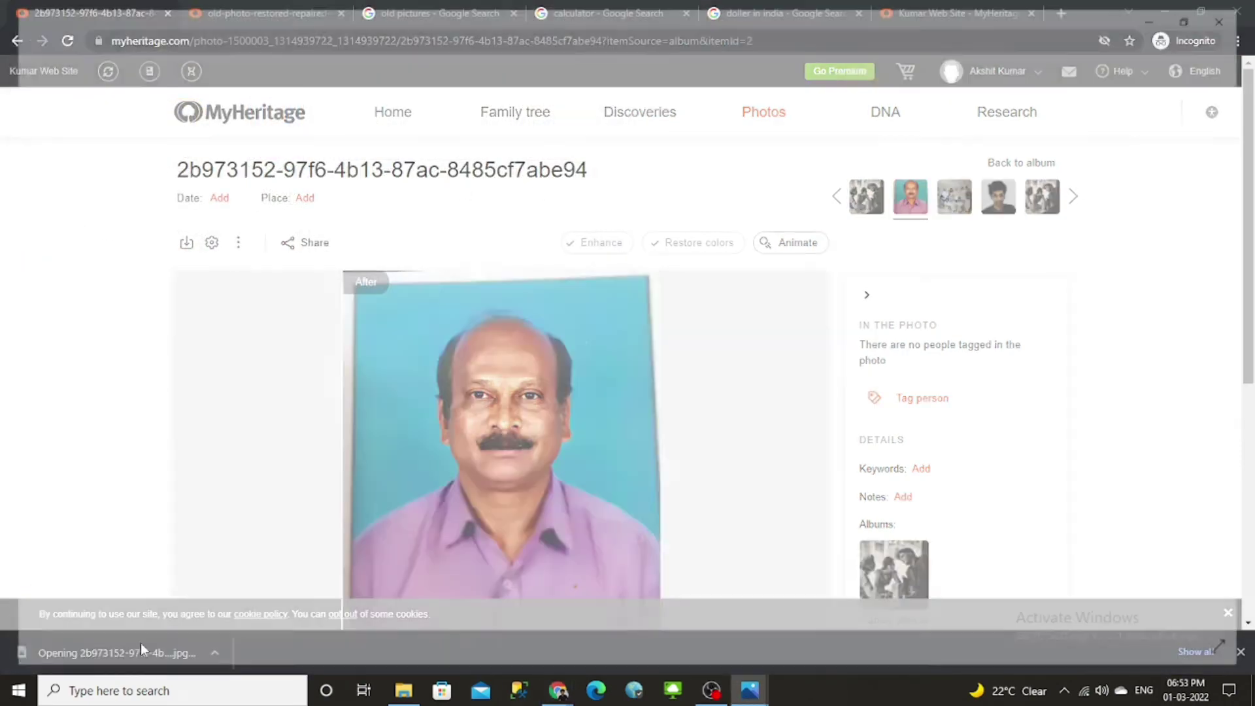
{"action": "left_click", "coordinate": [531, 44]}
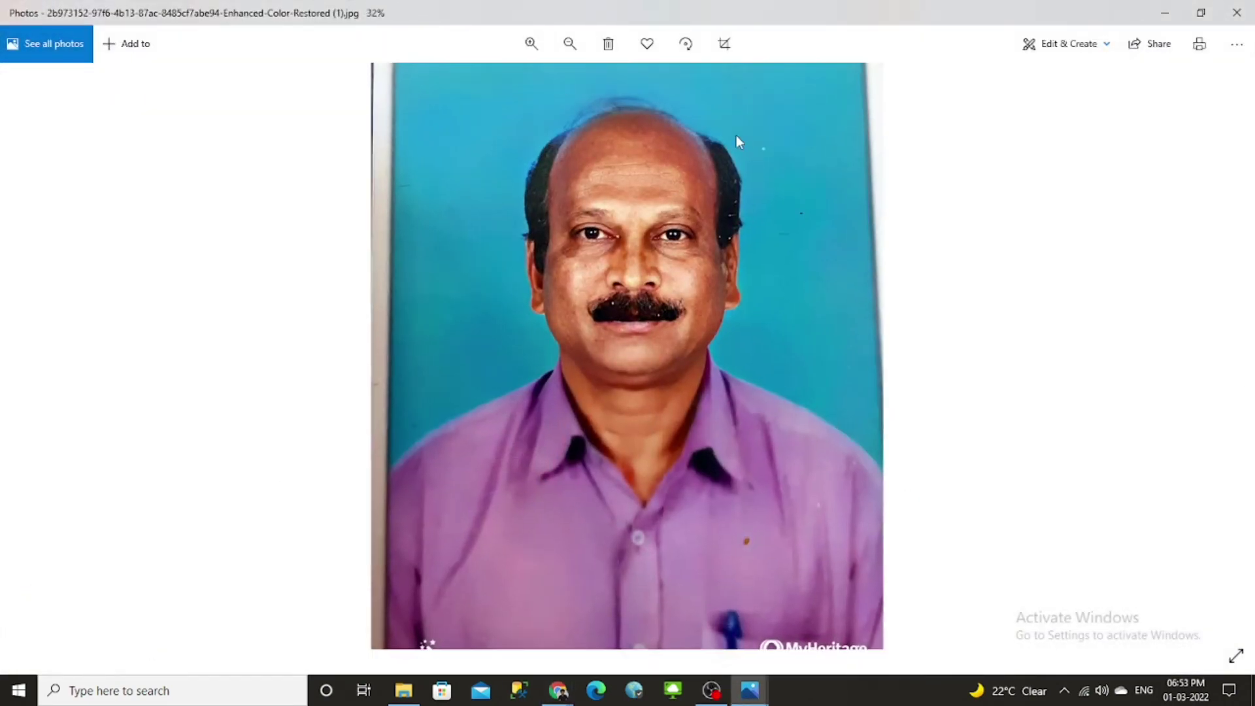
{"action": "left_click", "coordinate": [1249, 17]}
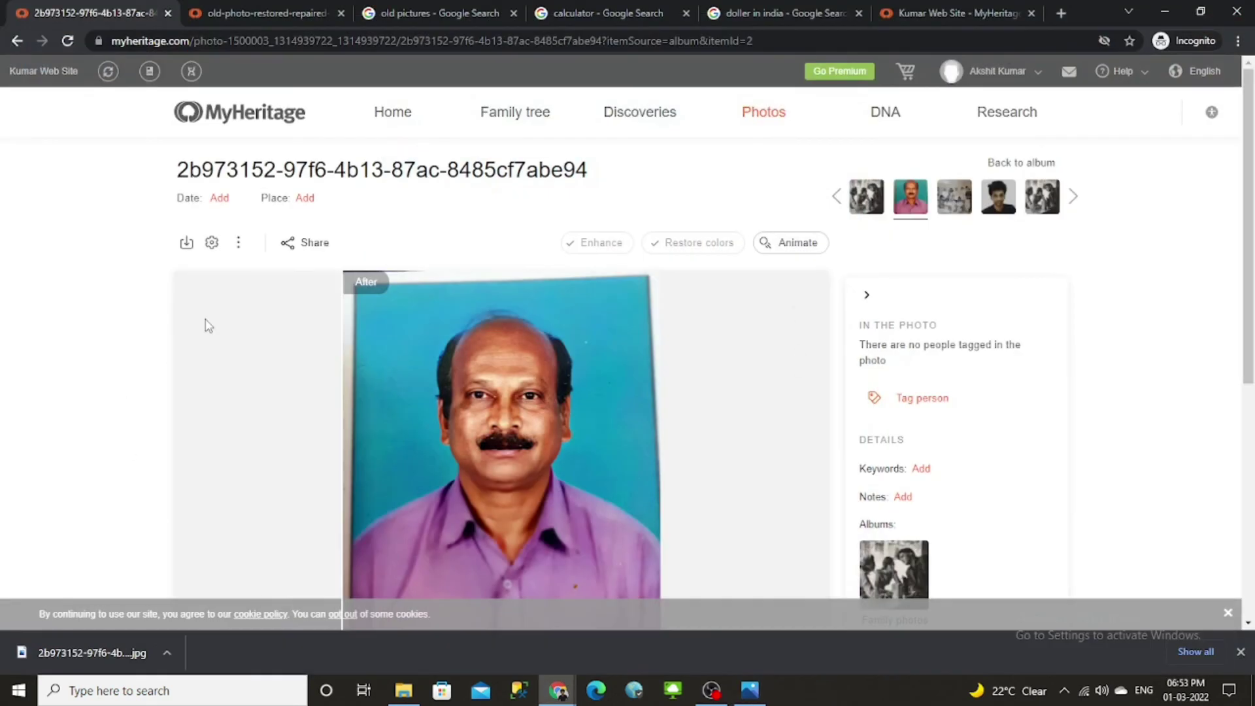